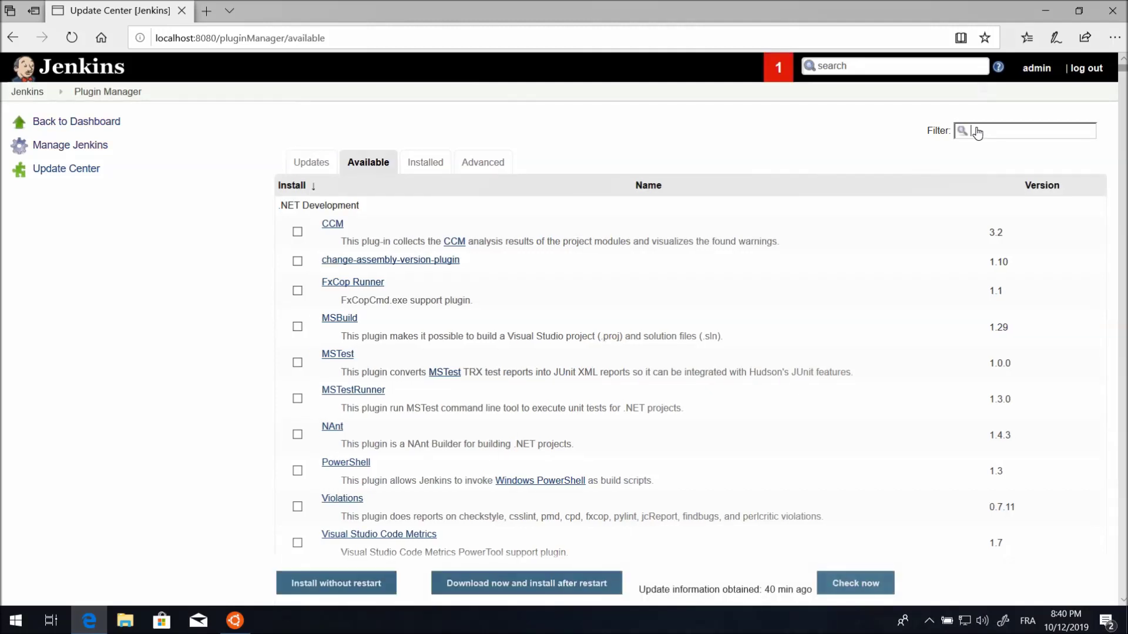
Install the GitHub Integration plugin and have Jenkins restart once installation completes.
{"action": "type", "text": "github"}
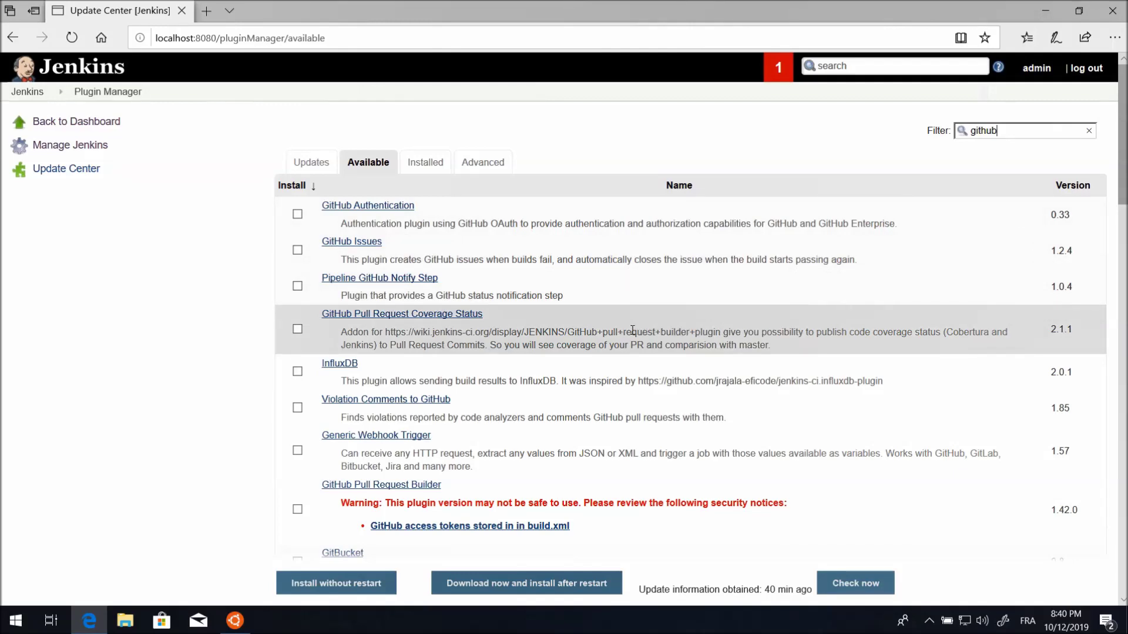
{"action": "scroll", "coordinate": [632, 330], "scroll_direction": "down", "scroll_amount": 2}
{"action": "scroll", "coordinate": [632, 330], "scroll_direction": "down", "scroll_amount": 2}
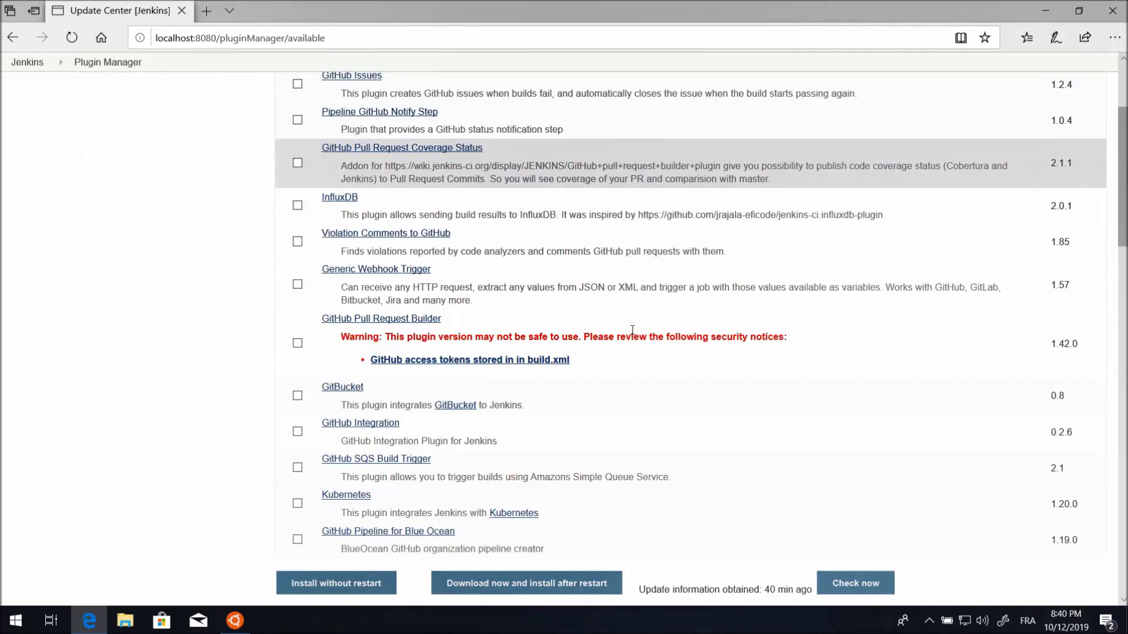
{"action": "scroll", "coordinate": [632, 330], "scroll_direction": "down", "scroll_amount": 4}
{"action": "scroll", "coordinate": [632, 331], "scroll_direction": "down", "scroll_amount": 2}
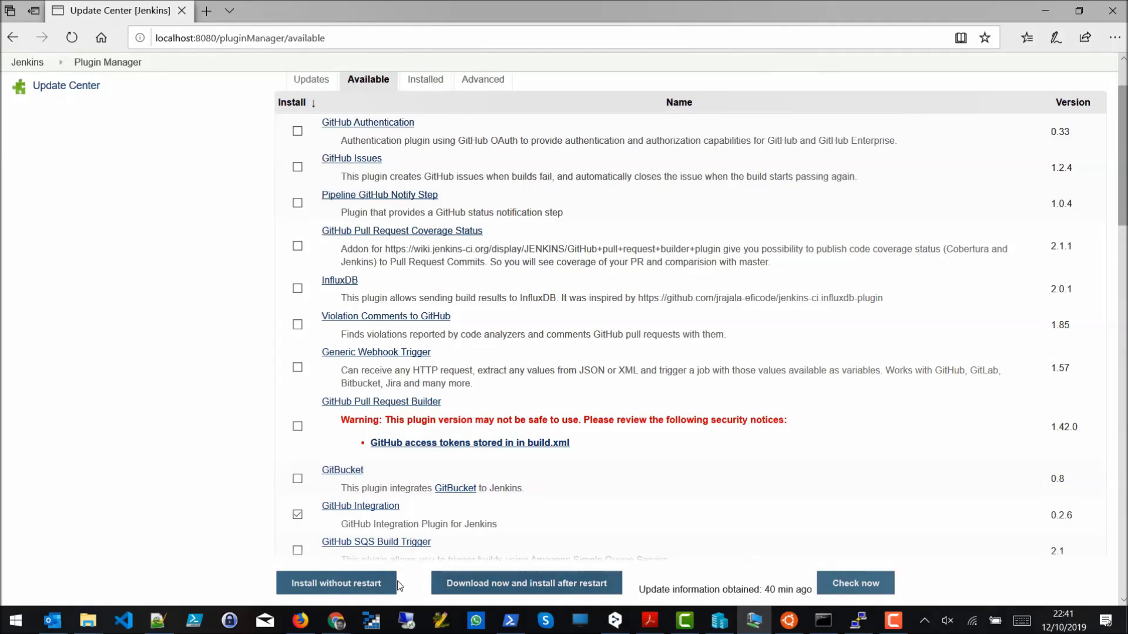
{"action": "scroll", "coordinate": [447, 498], "scroll_direction": "down", "scroll_amount": 15}
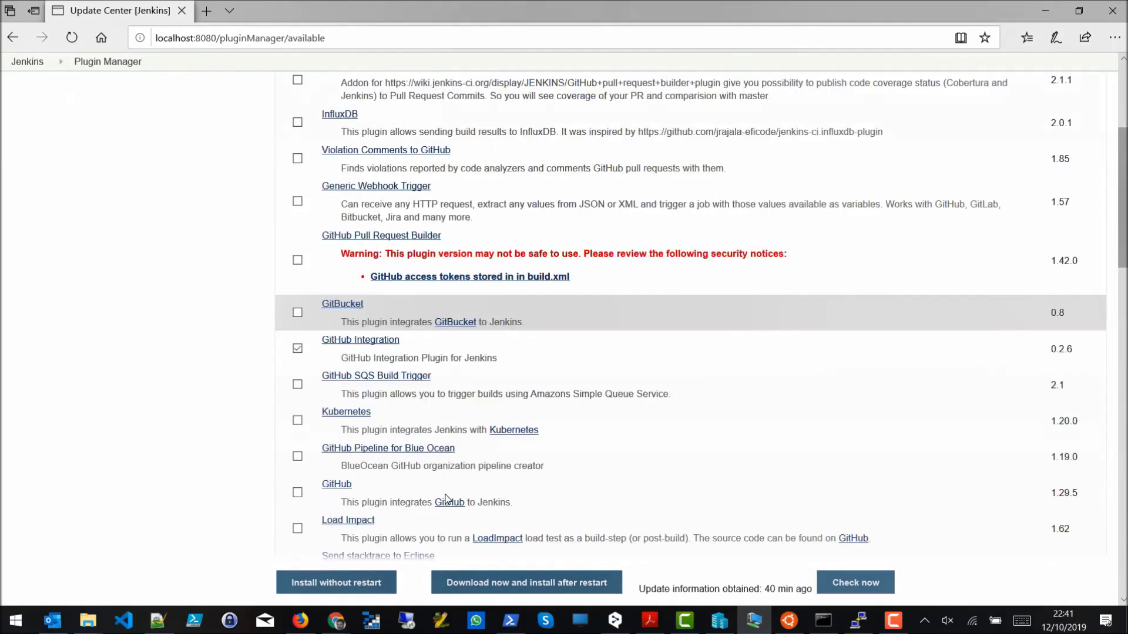
{"action": "scroll", "coordinate": [446, 499], "scroll_direction": "down", "scroll_amount": 10}
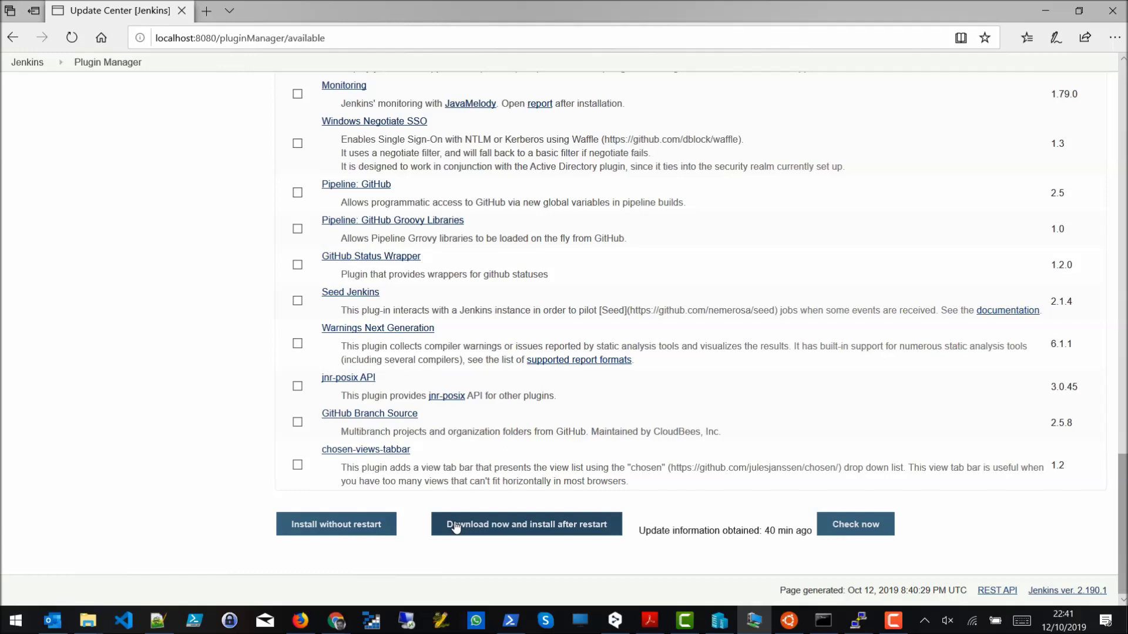
{"action": "left_click", "coordinate": [385, 535]}
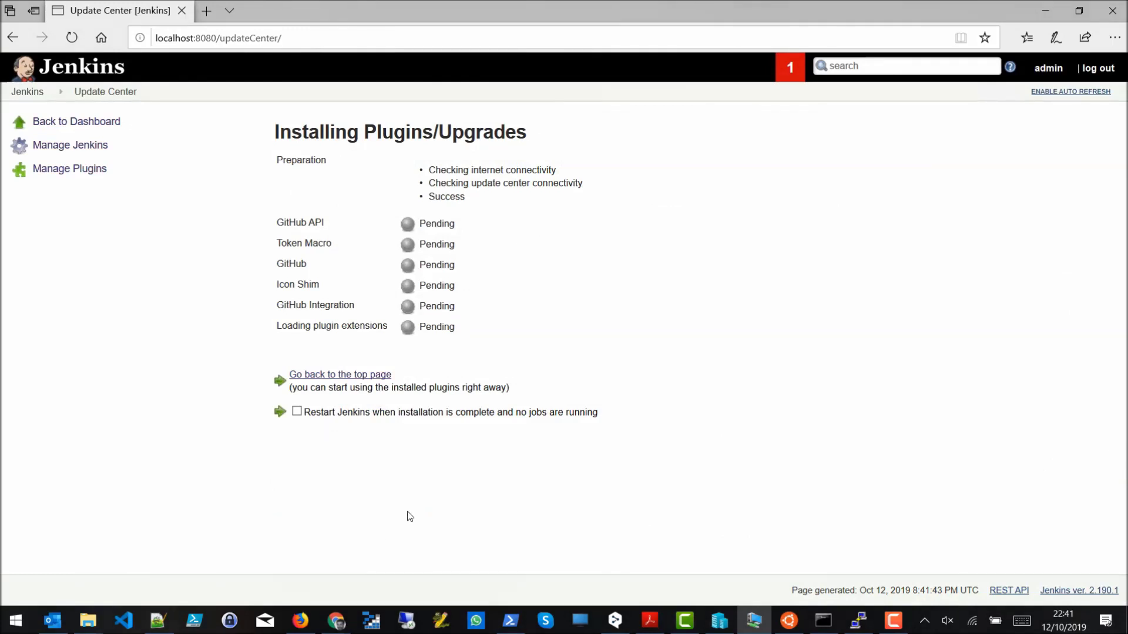
{"action": "left_click", "coordinate": [453, 412]}
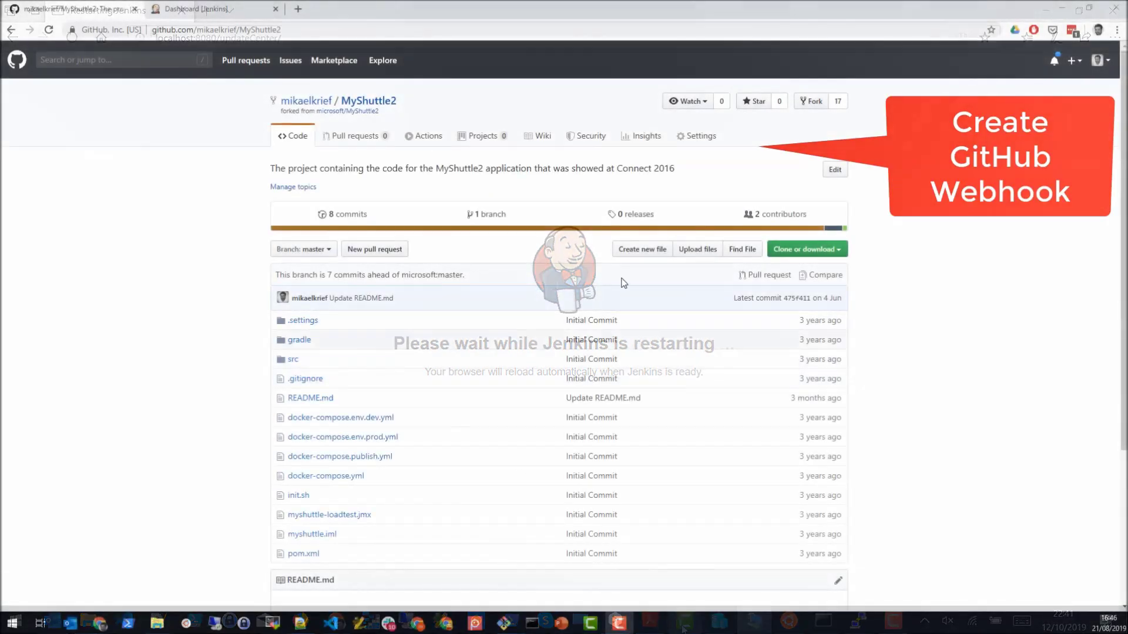
Add a MyShuttle2 webhook whose payload URL is Jenkins's /github-webhook/ address.
{"action": "left_click", "coordinate": [695, 138]}
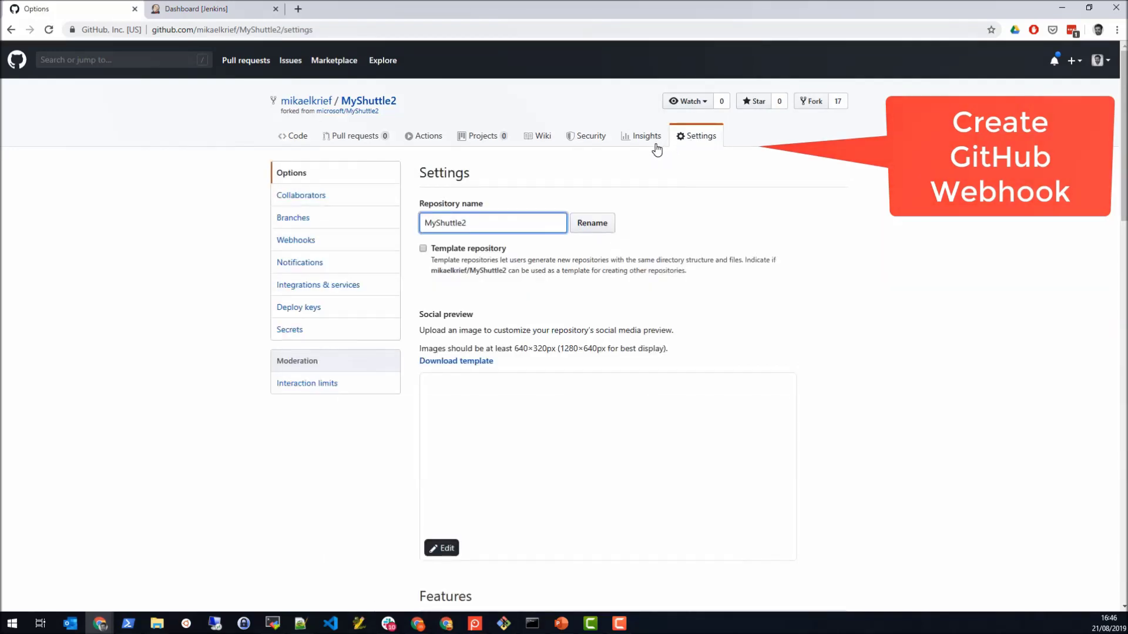
{"action": "left_click", "coordinate": [335, 253]}
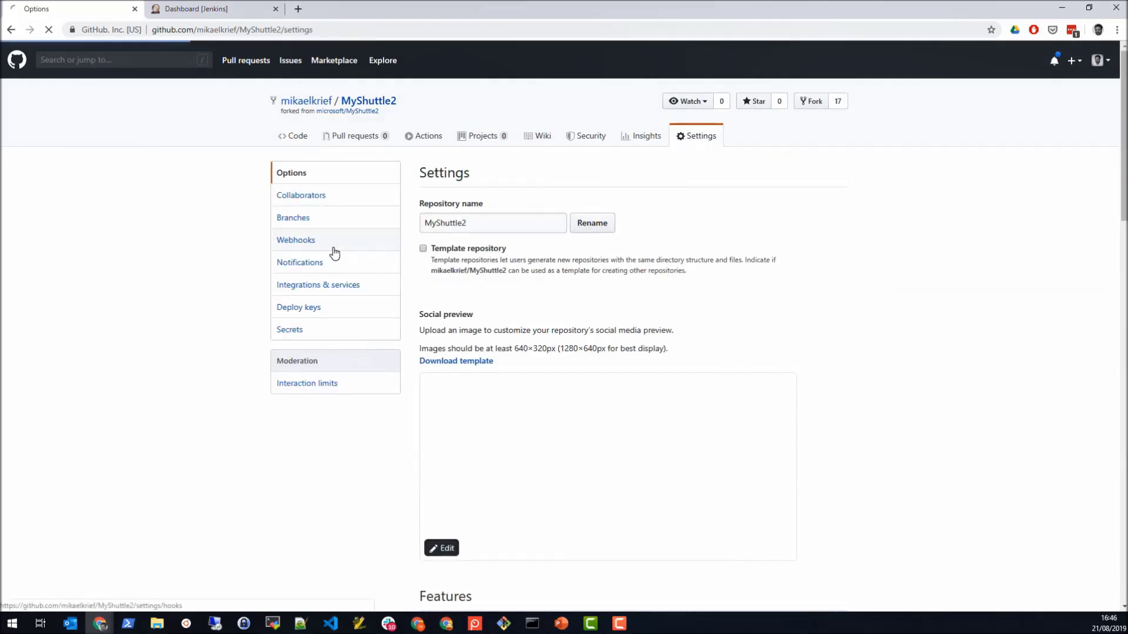
{"action": "left_click", "coordinate": [828, 172]}
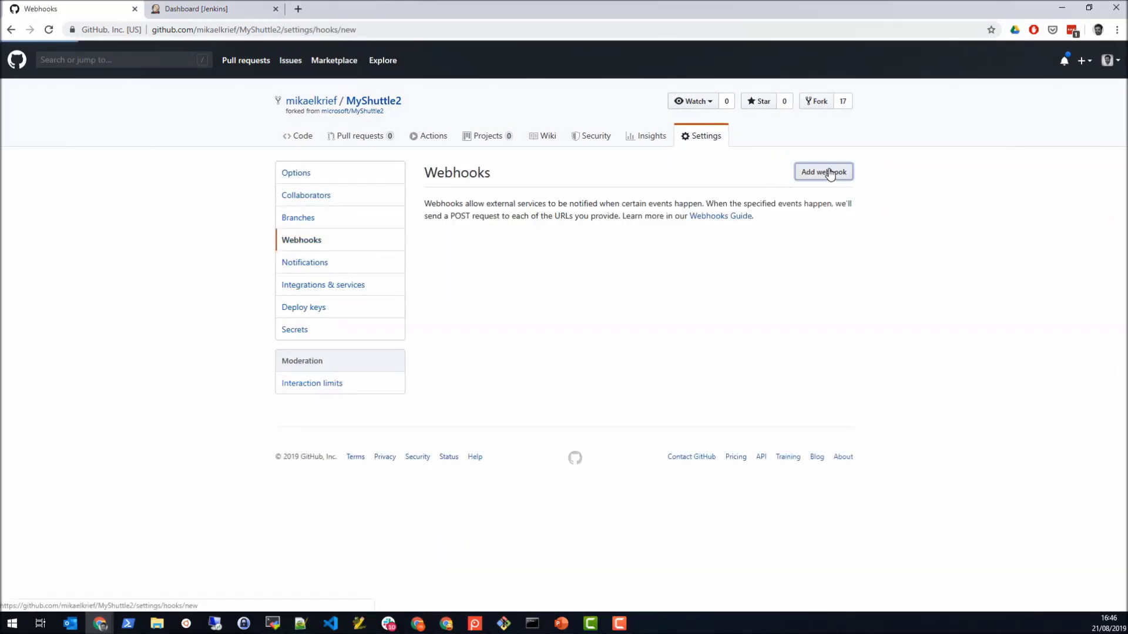
{"action": "left_click", "coordinate": [418, 268]}
{"action": "type", "text": "http://demojenkins.westeurope.cloudapp.azure.com/github-webhook/"}
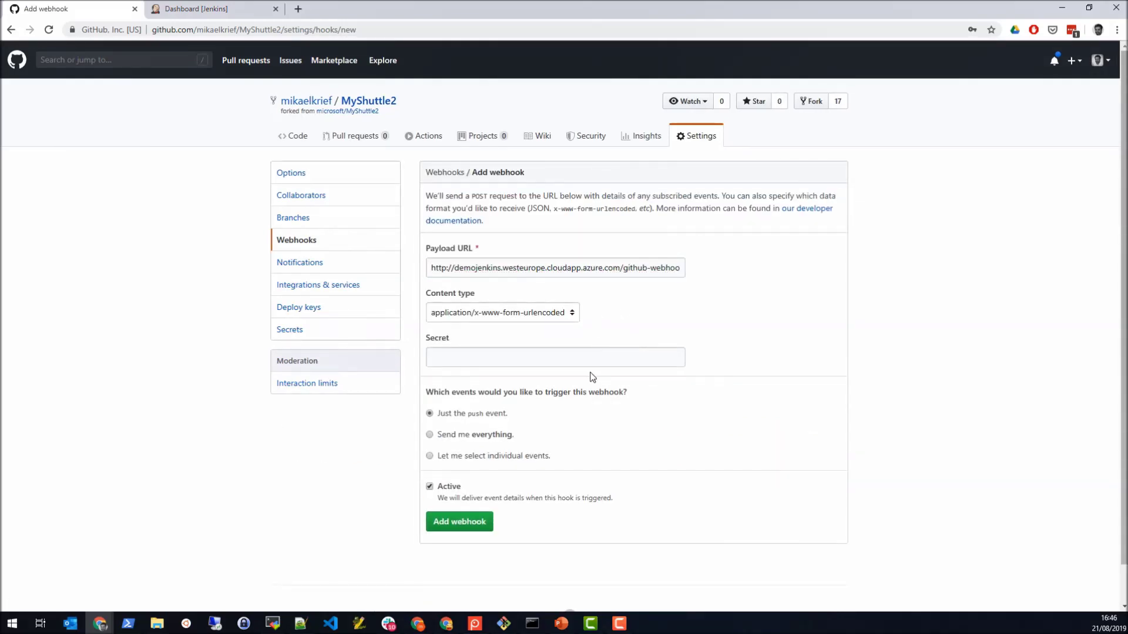
{"action": "scroll", "coordinate": [591, 376], "scroll_direction": "down", "scroll_amount": 1}
{"action": "left_click", "coordinate": [456, 486]}
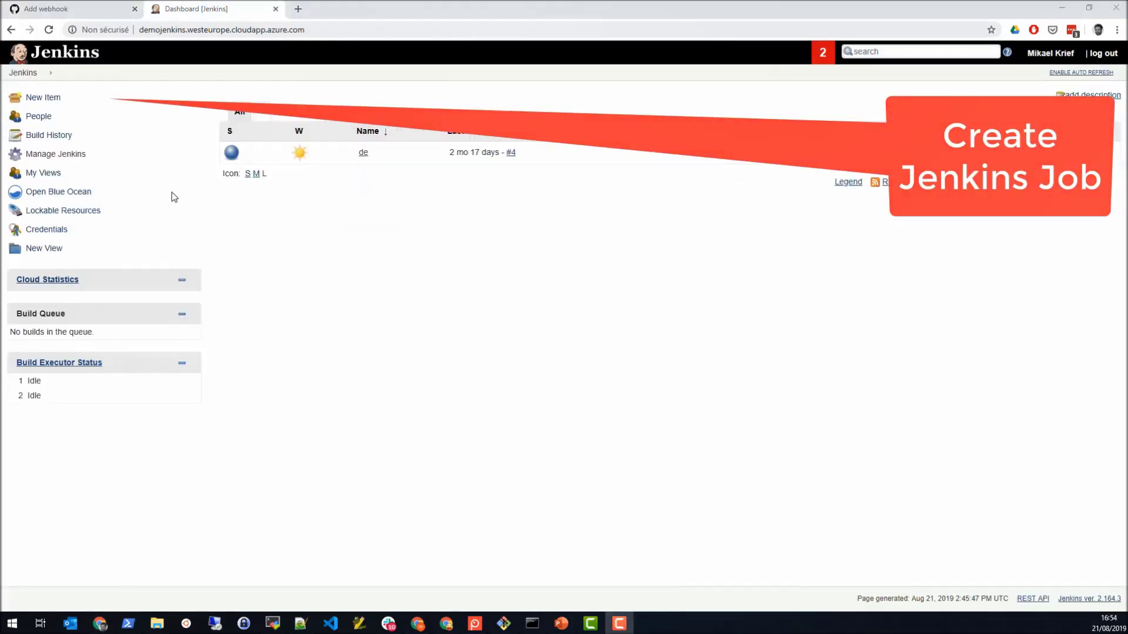
Create a Jenkins freestyle project named DemoCI.
{"action": "left_click", "coordinate": [48, 99]}
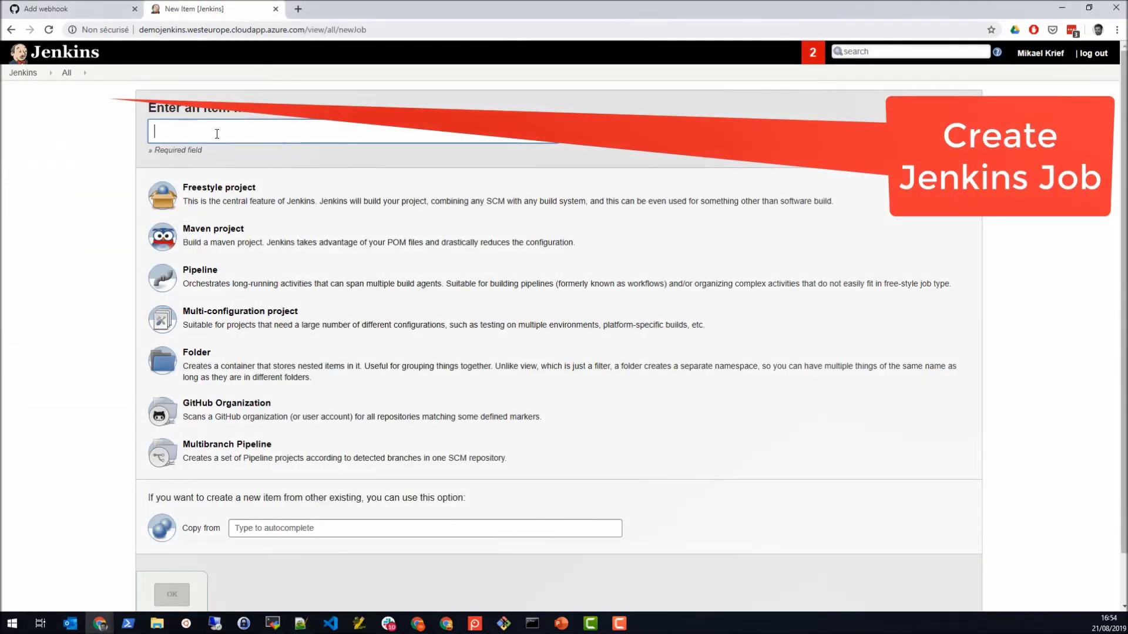
{"action": "type", "text": "DemoCI"}
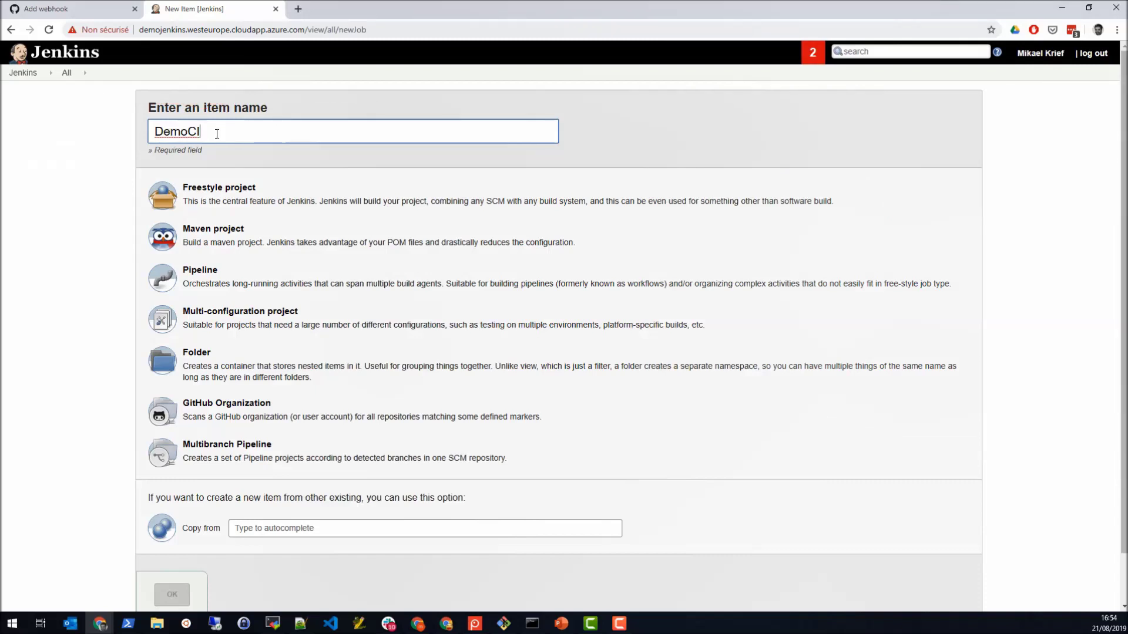
{"action": "left_click", "coordinate": [230, 193]}
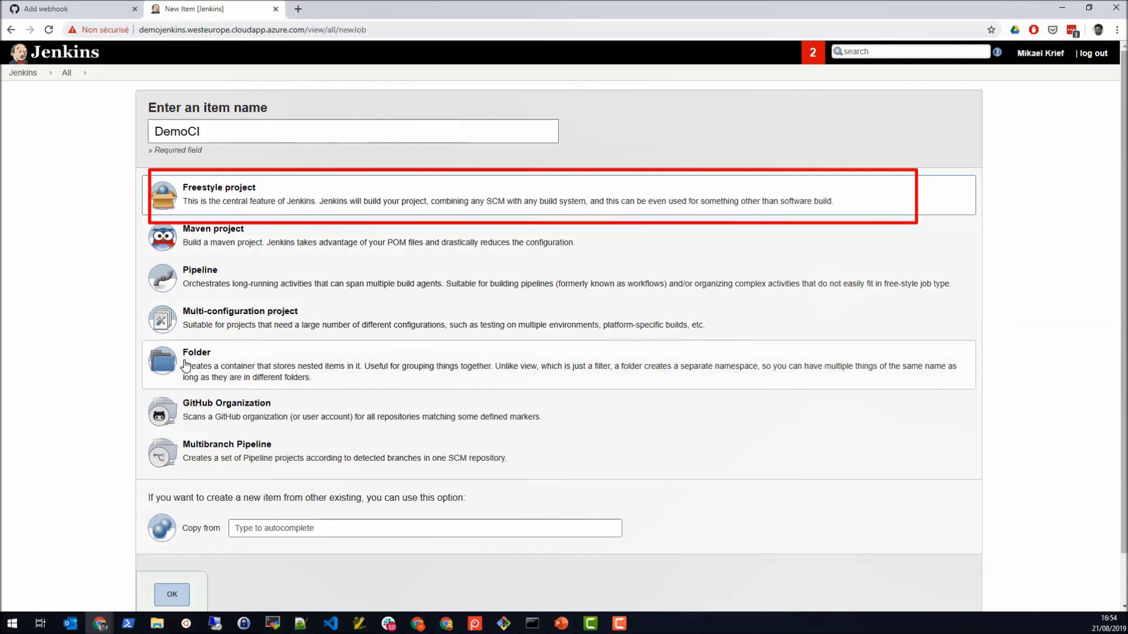
{"action": "scroll", "coordinate": [163, 524], "scroll_direction": "down", "scroll_amount": 1}
{"action": "left_click", "coordinate": [176, 546]}
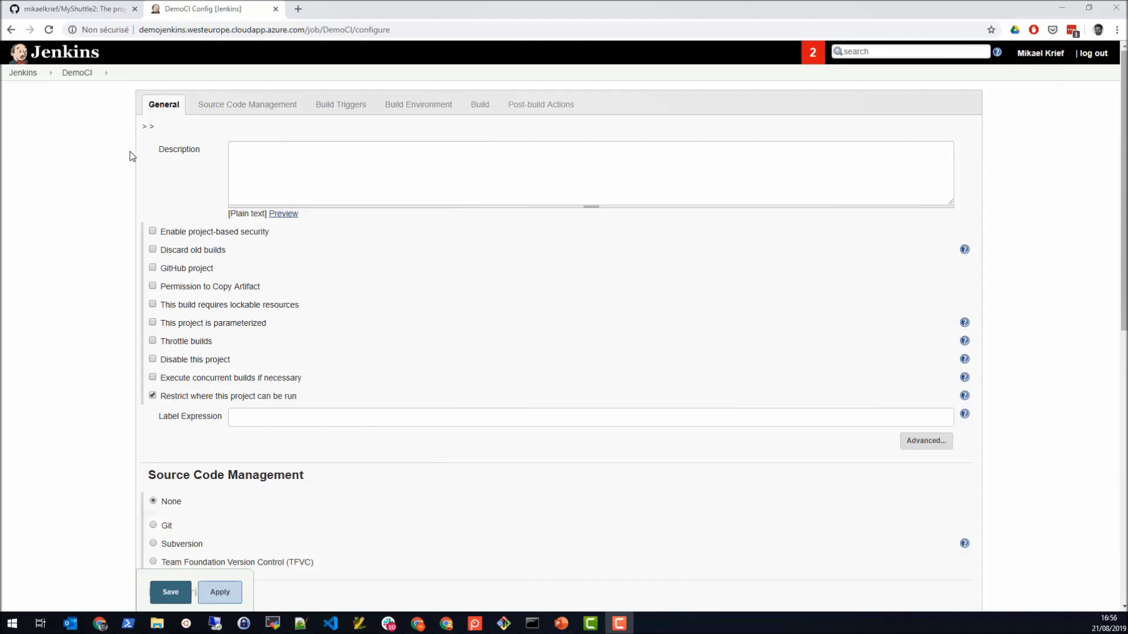
Describe DemoCI as 'my demo job jenkins' and set its GitHub project URL to the MyShuttle2 repo.
{"action": "left_click", "coordinate": [249, 153]}
{"action": "type", "text": "my demo n"}
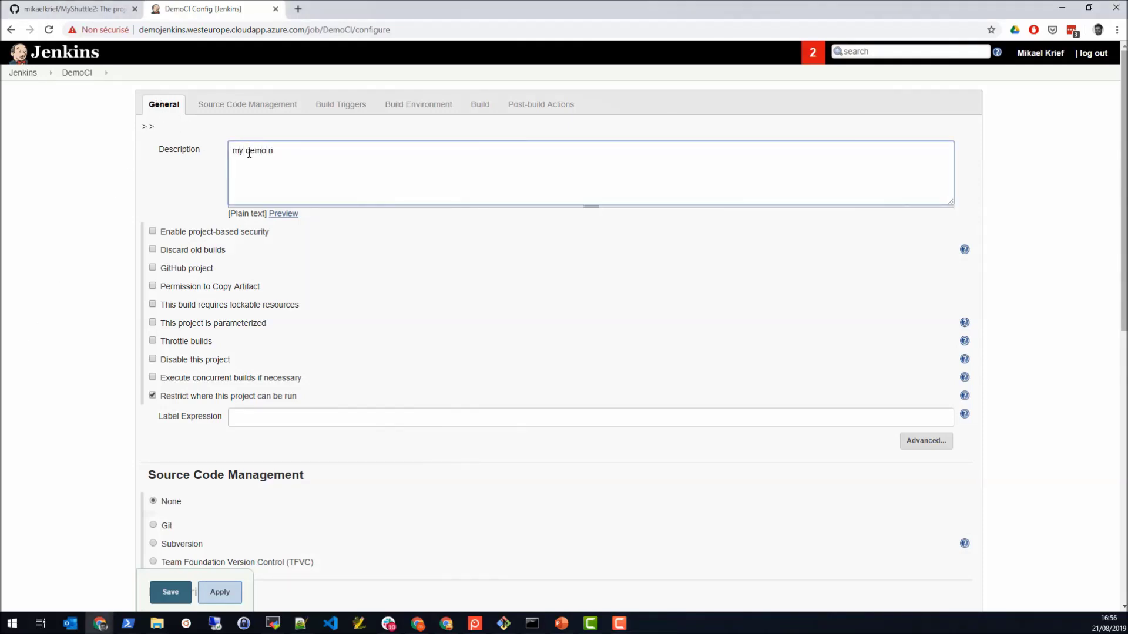
{"action": "key", "text": "BackSpace"}
{"action": "type", "text": "job jenkins"}
{"action": "left_click", "coordinate": [153, 267]}
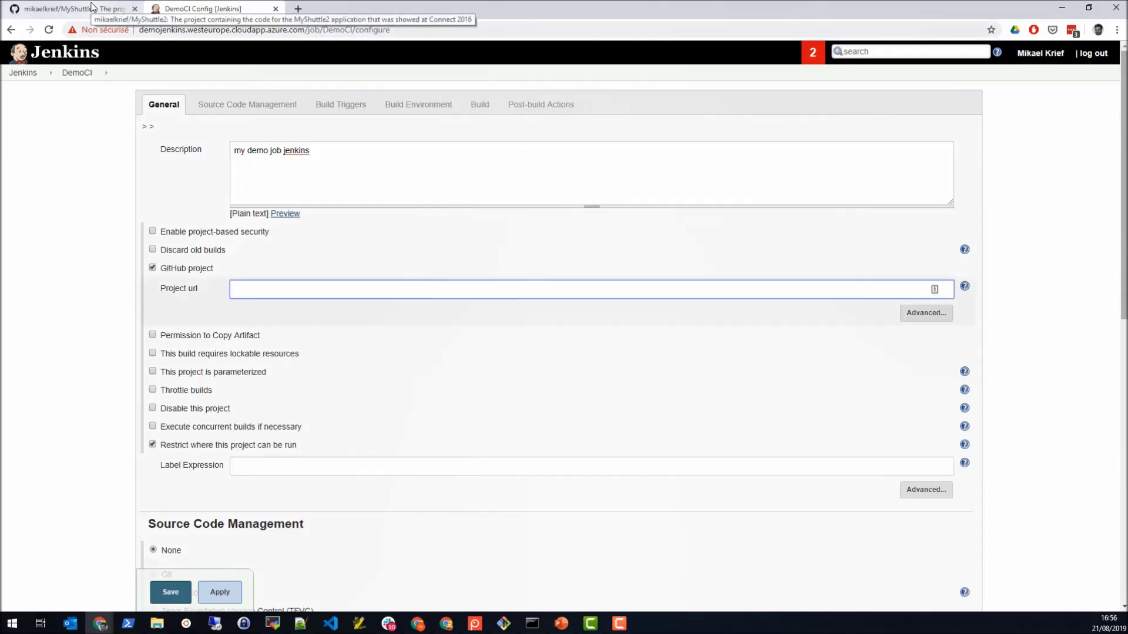
{"action": "left_click", "coordinate": [118, 9]}
{"action": "left_click", "coordinate": [186, 28]}
{"action": "key", "text": "ctrl+c"}
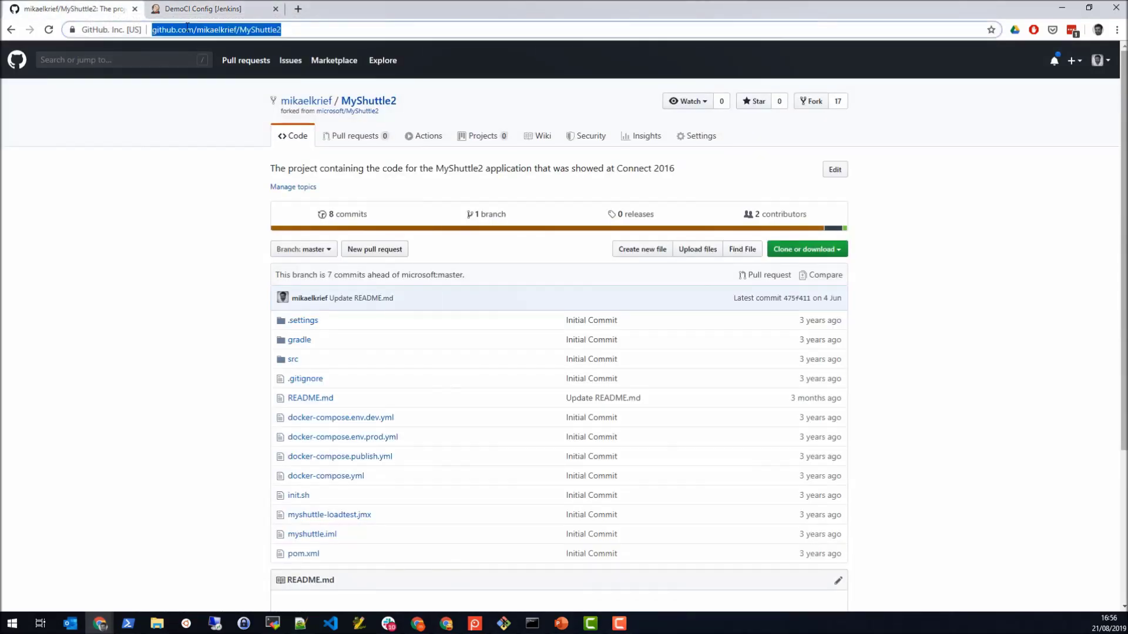
{"action": "left_click", "coordinate": [203, 9]}
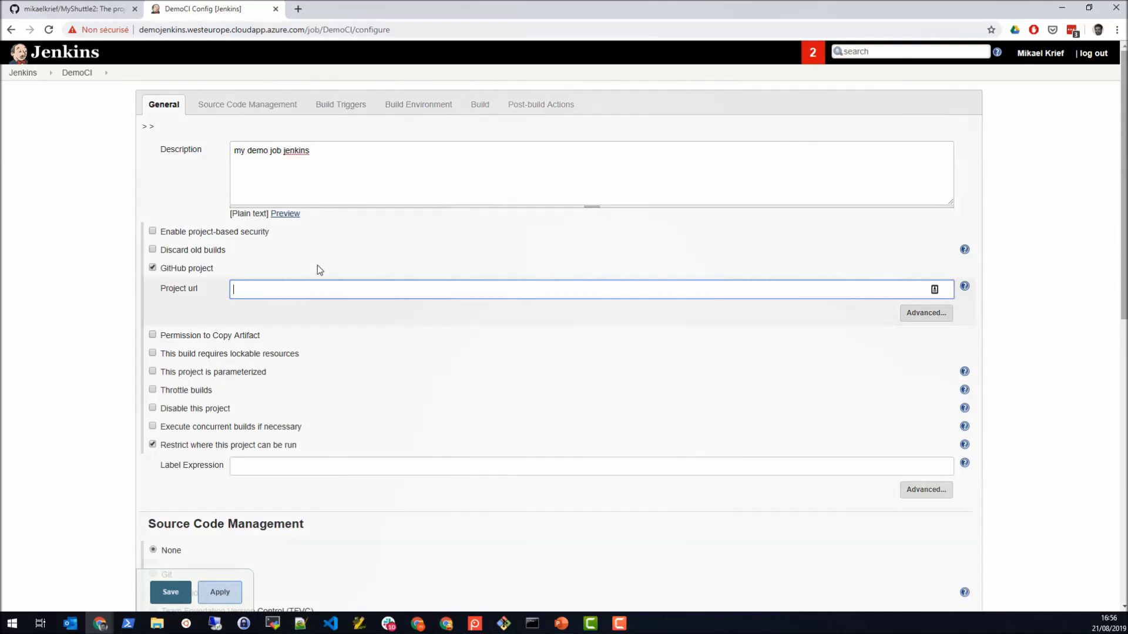
{"action": "key", "text": "ctrl+v"}
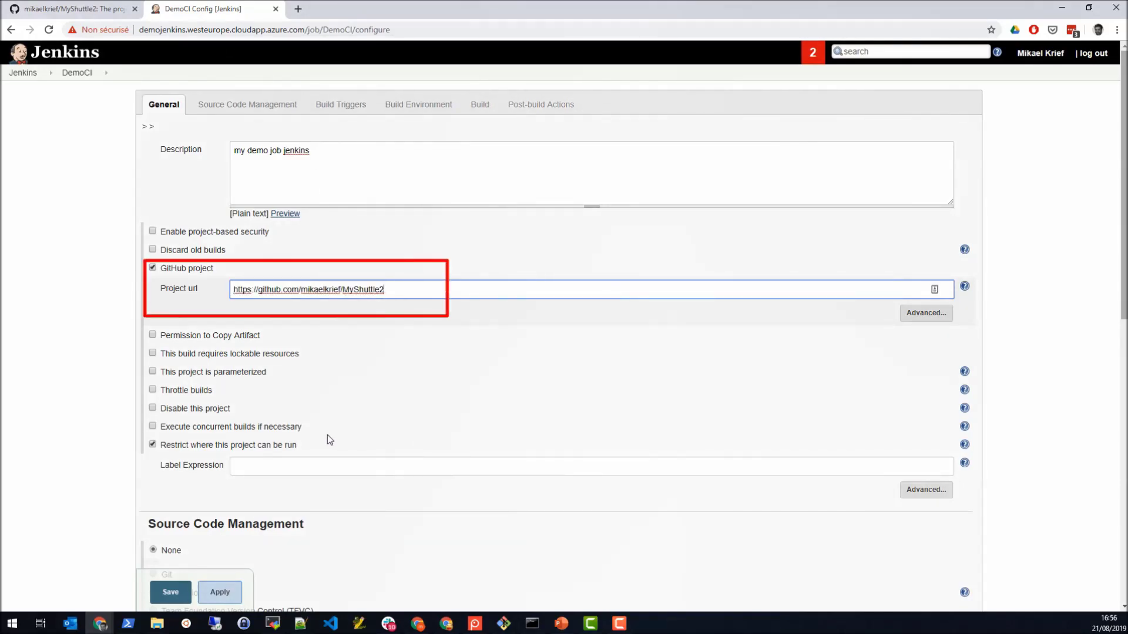
{"action": "scroll", "coordinate": [328, 438], "scroll_direction": "down", "scroll_amount": 1}
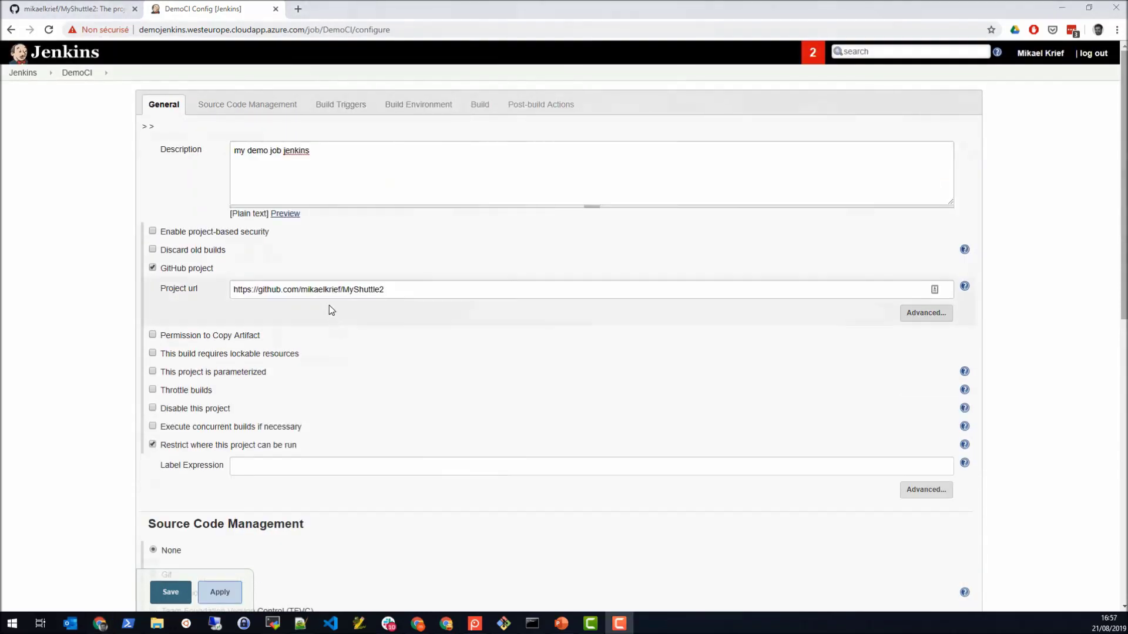
{"action": "scroll", "coordinate": [327, 307], "scroll_direction": "down", "scroll_amount": 3}
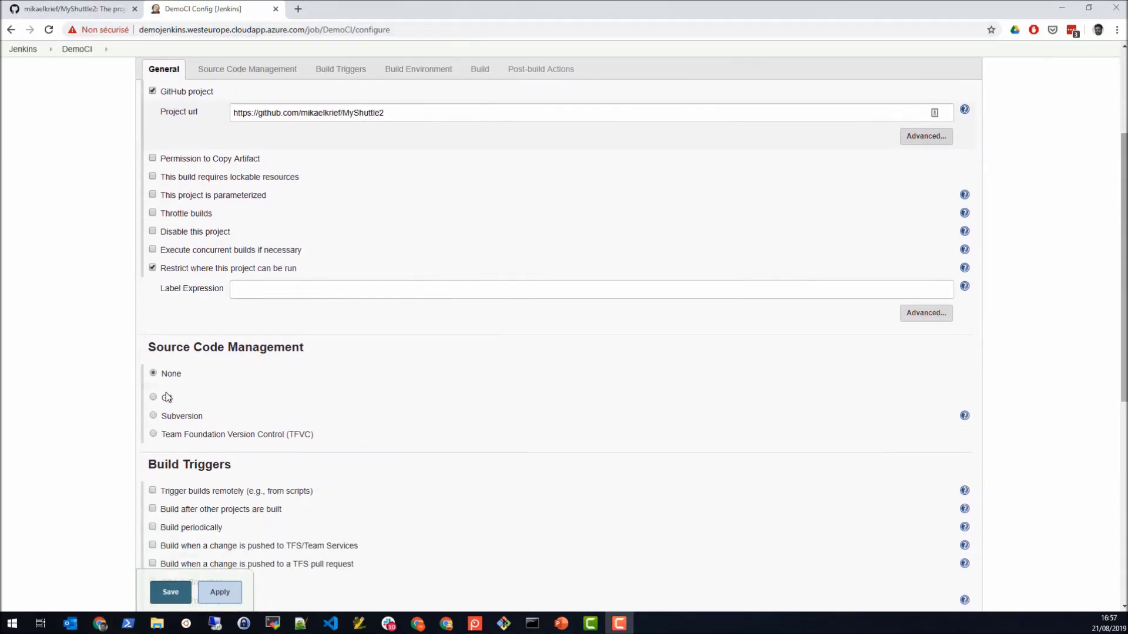
Use Git source code management with the MyShuttle2 HTTPS clone URL as repository.
{"action": "left_click", "coordinate": [167, 398]}
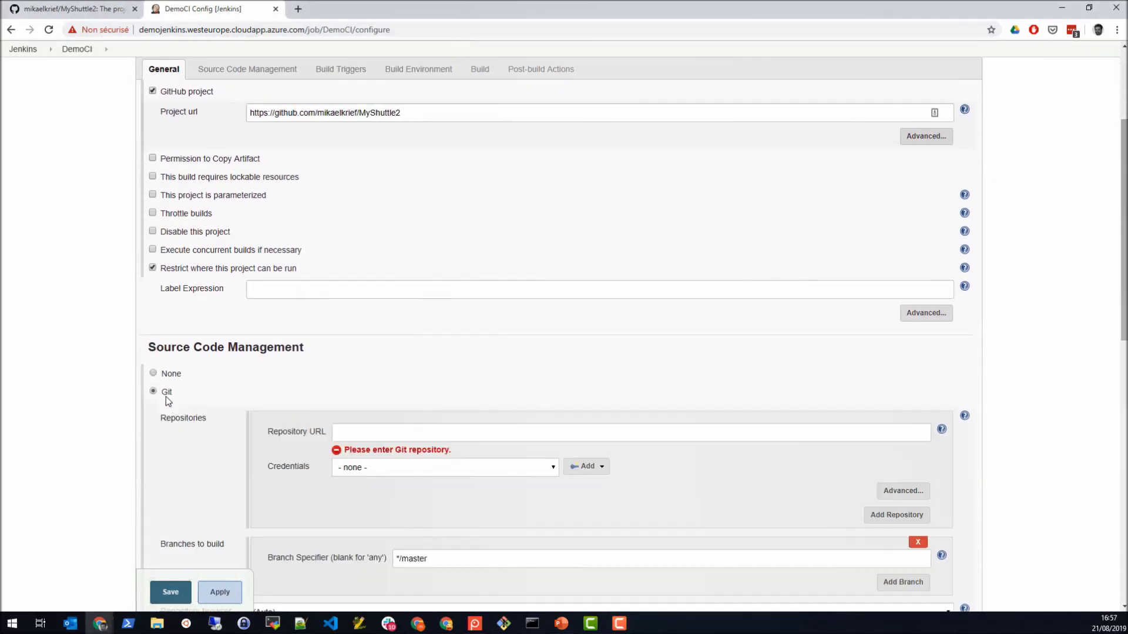
{"action": "left_click", "coordinate": [100, 10]}
{"action": "left_click", "coordinate": [803, 249]}
{"action": "left_click", "coordinate": [827, 311]}
{"action": "left_click", "coordinate": [206, 9]}
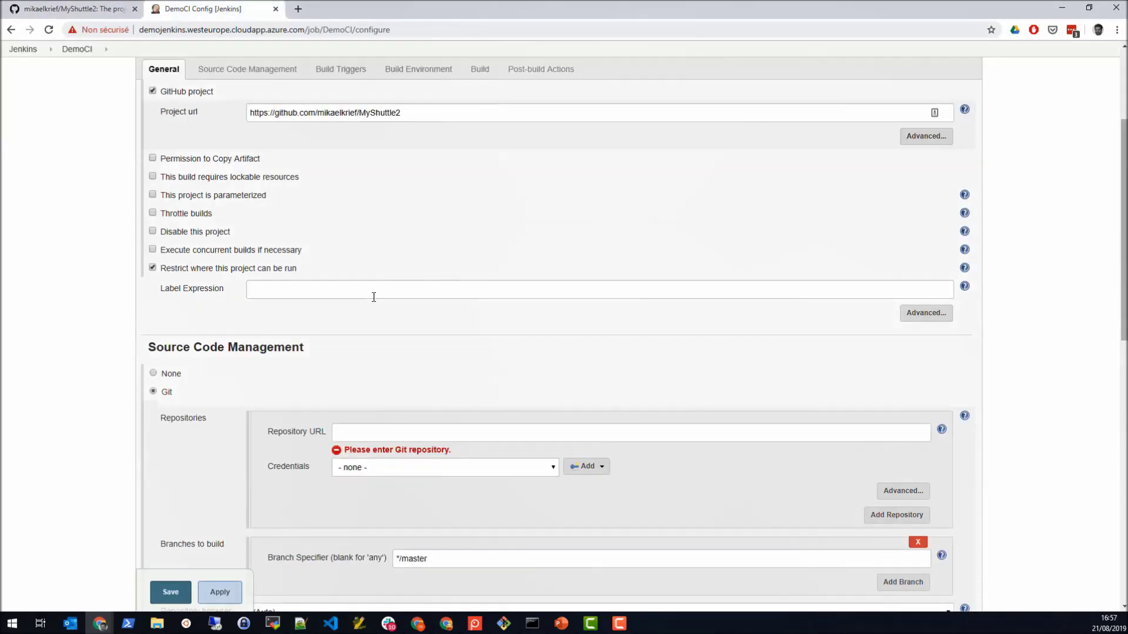
{"action": "left_click", "coordinate": [445, 434]}
{"action": "key", "text": "ctrl+v"}
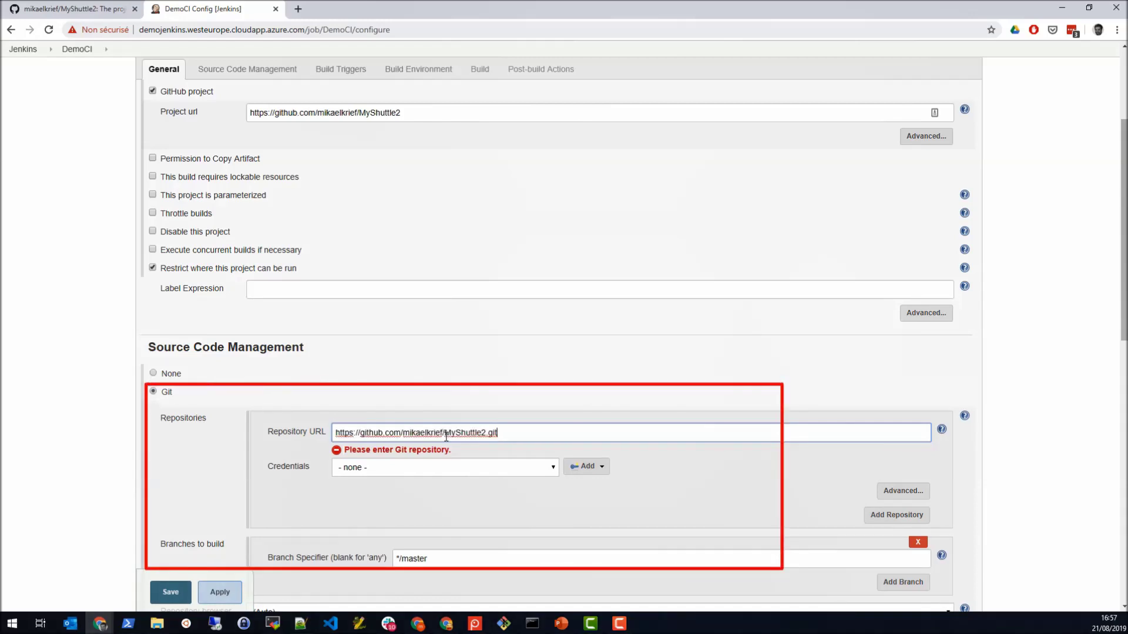
{"action": "scroll", "coordinate": [456, 464], "scroll_direction": "down", "scroll_amount": 1}
{"action": "left_click", "coordinate": [456, 462]}
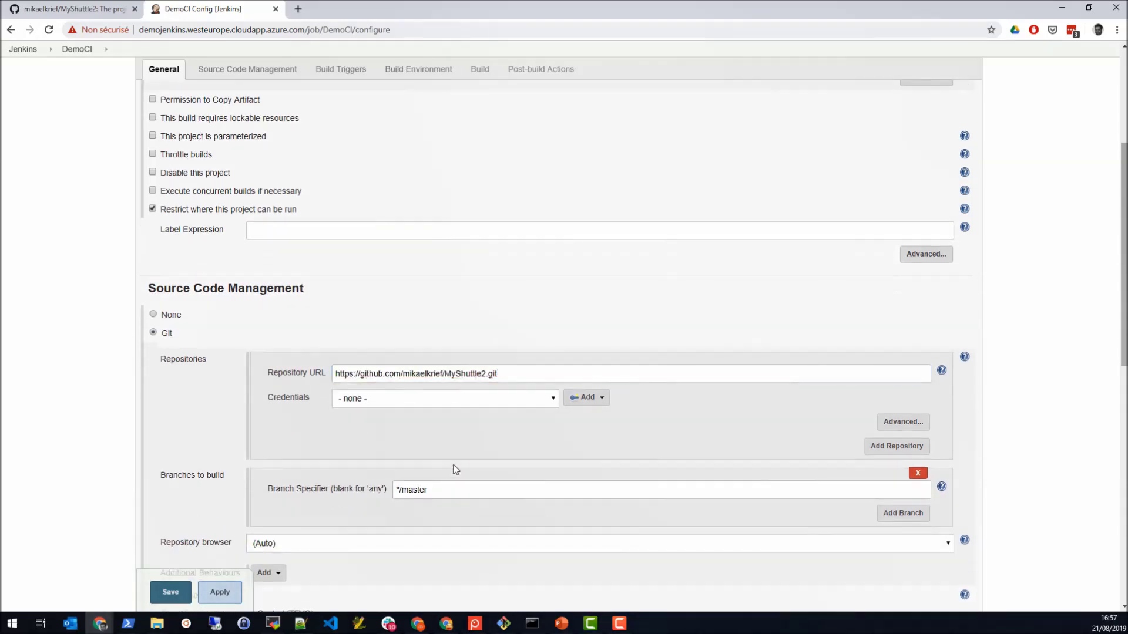
Enable the 'GitHub hook trigger for GITScm polling' build trigger.
{"action": "scroll", "coordinate": [456, 462], "scroll_direction": "down", "scroll_amount": 3}
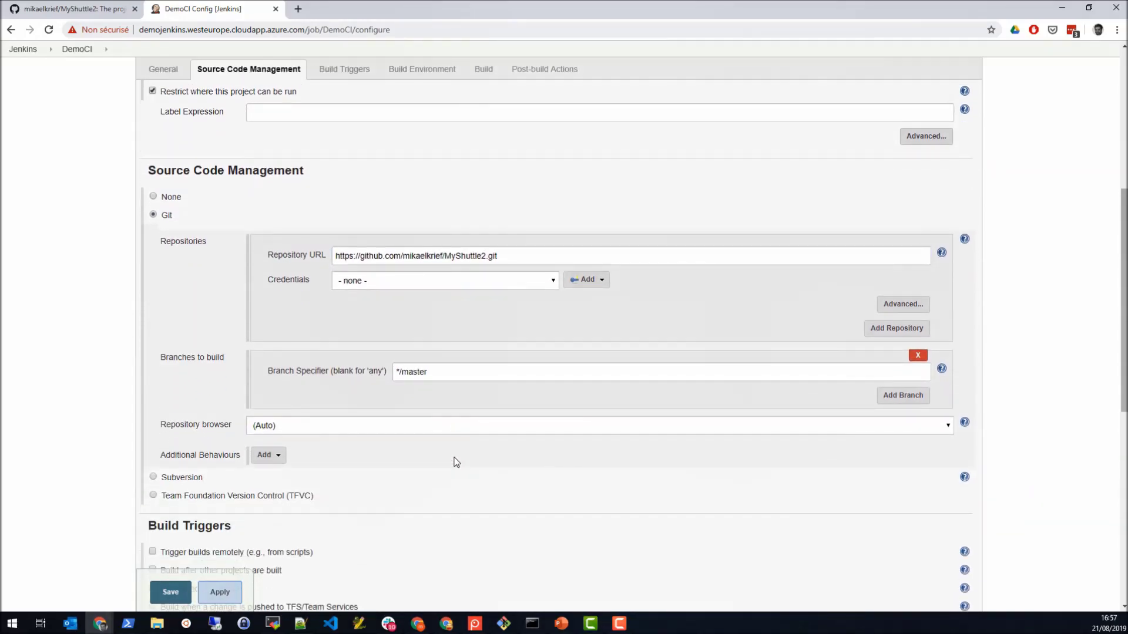
{"action": "scroll", "coordinate": [456, 463], "scroll_direction": "down", "scroll_amount": 1}
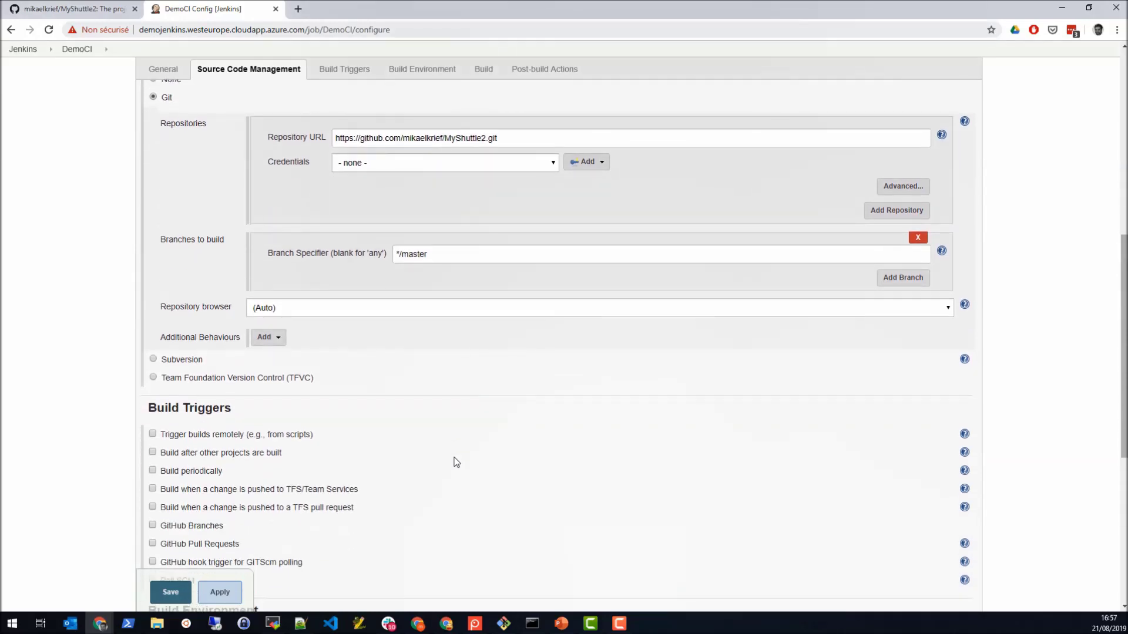
{"action": "scroll", "coordinate": [456, 462], "scroll_direction": "down", "scroll_amount": 1}
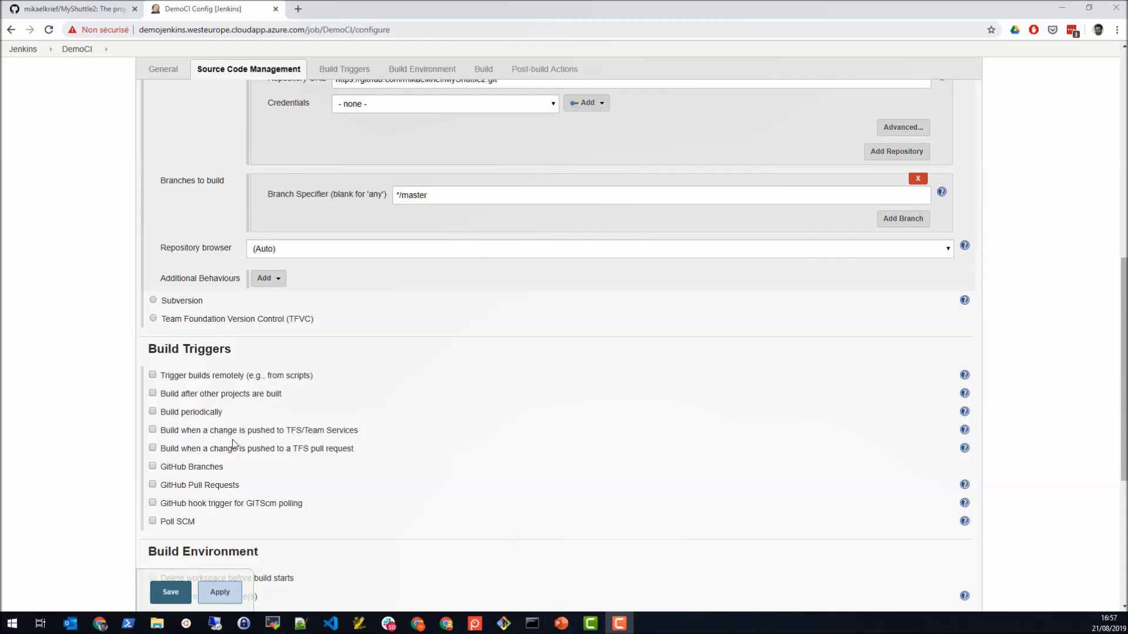
{"action": "left_click", "coordinate": [215, 505]}
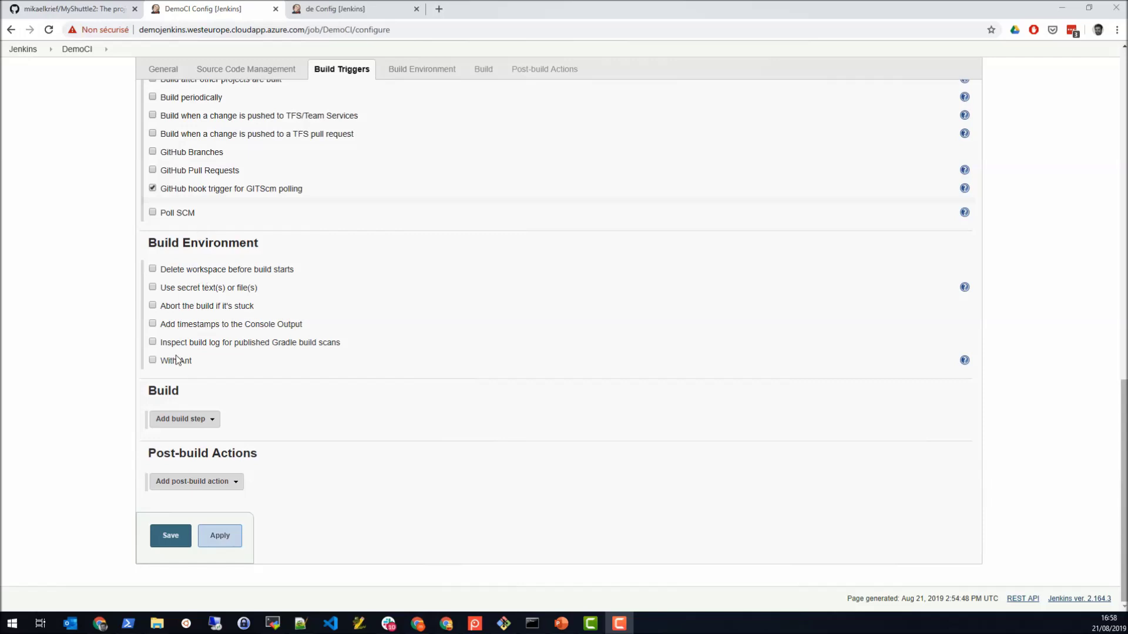
Add an Execute shell build step running printenv, then apply and save DemoCI's configuration.
{"action": "left_click", "coordinate": [193, 420]}
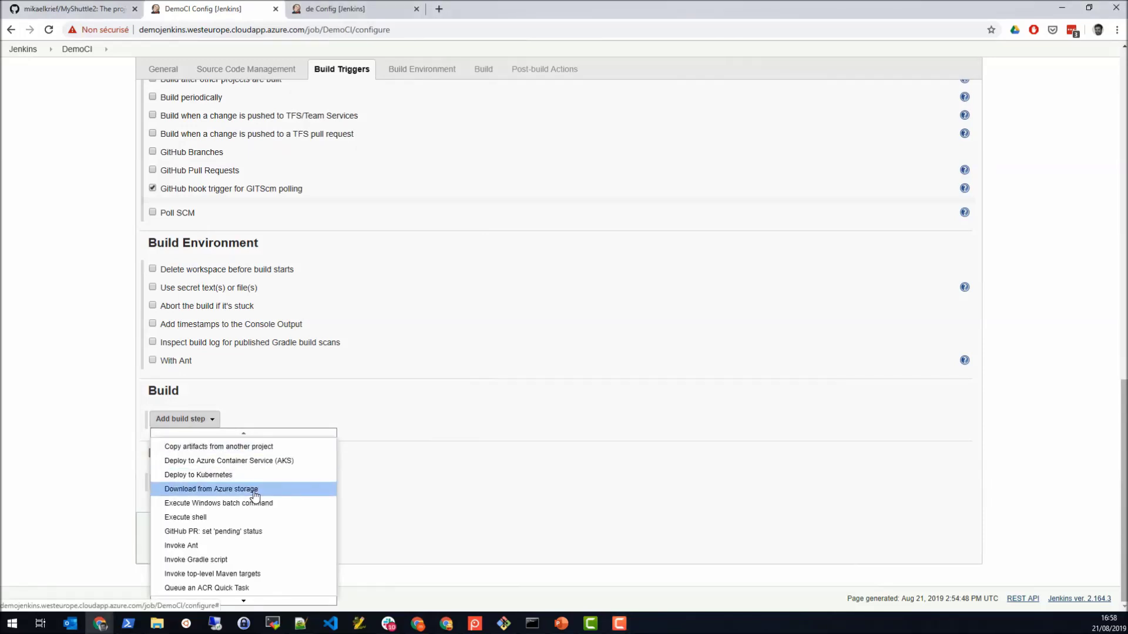
{"action": "left_click", "coordinate": [234, 519]}
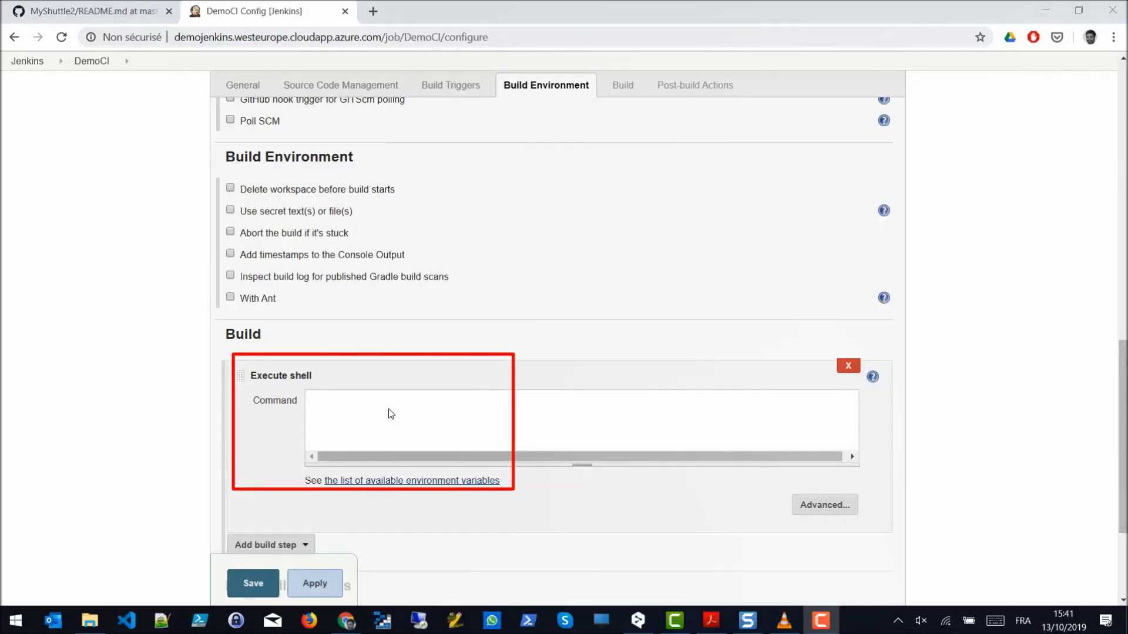
{"action": "left_click", "coordinate": [389, 411]}
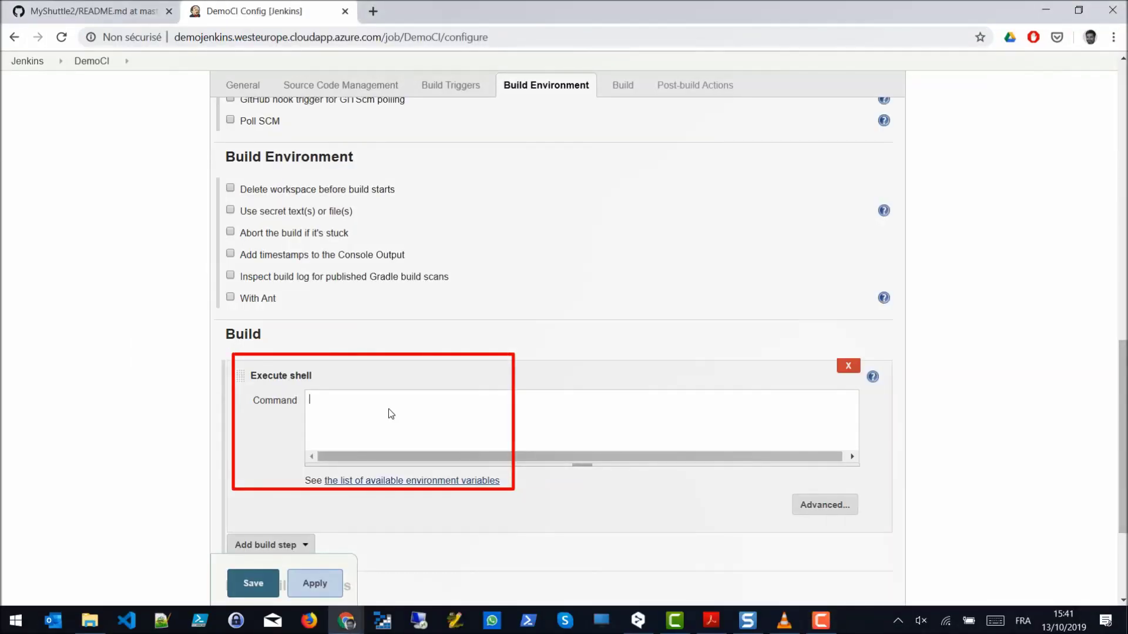
{"action": "type", "text": "print"}
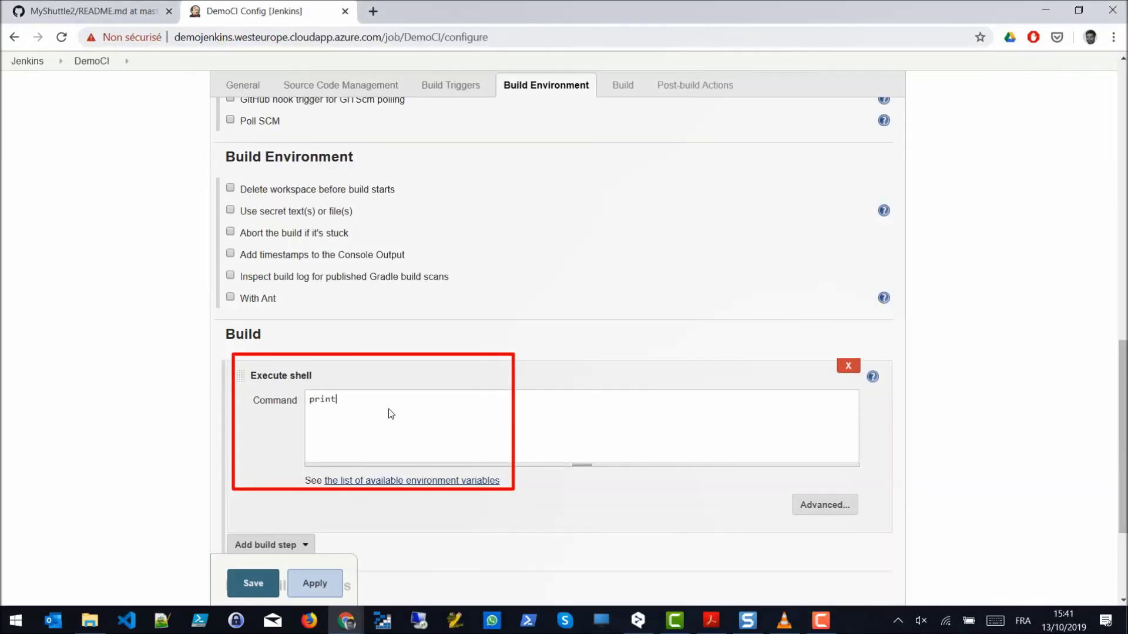
{"action": "type", "text": "env"}
{"action": "left_click", "coordinate": [315, 583]}
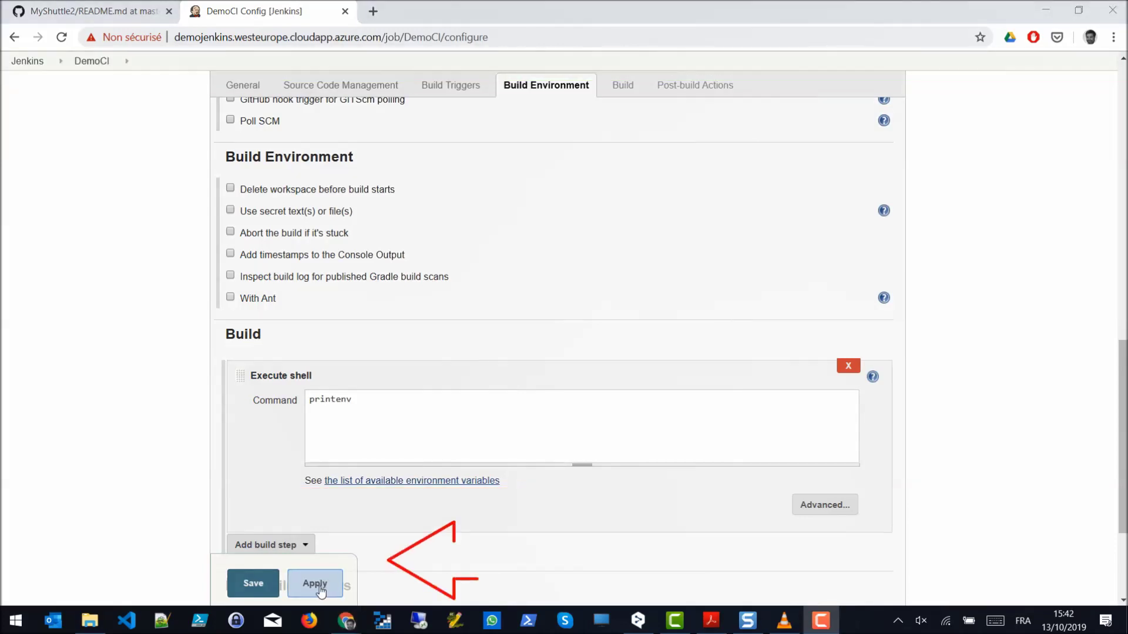
{"action": "left_click", "coordinate": [261, 590]}
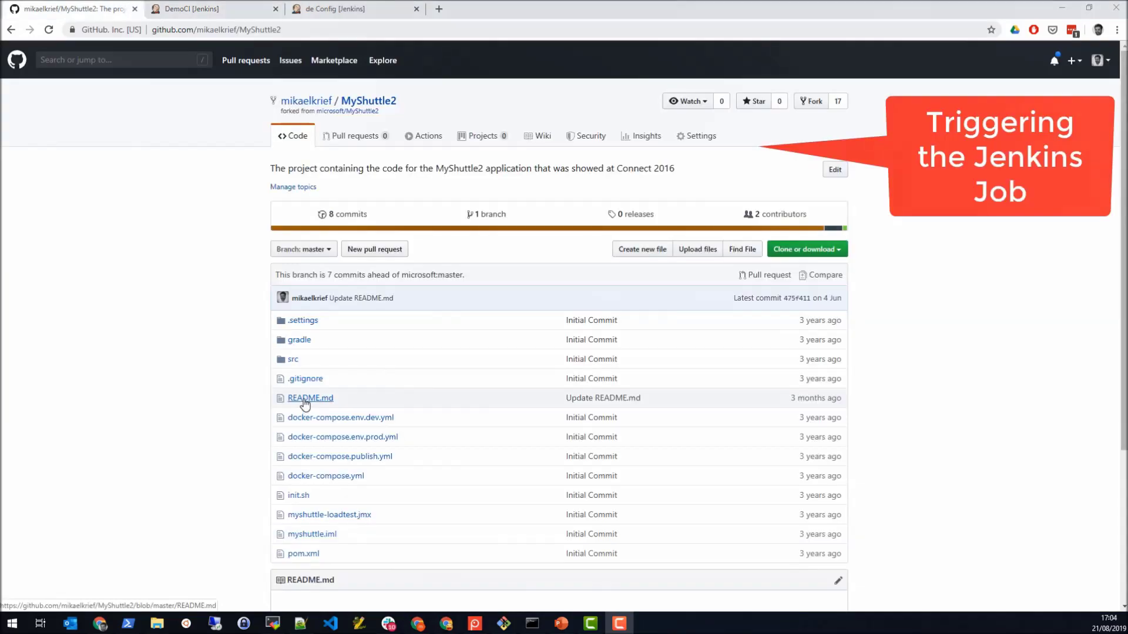
{"action": "left_click", "coordinate": [303, 399]}
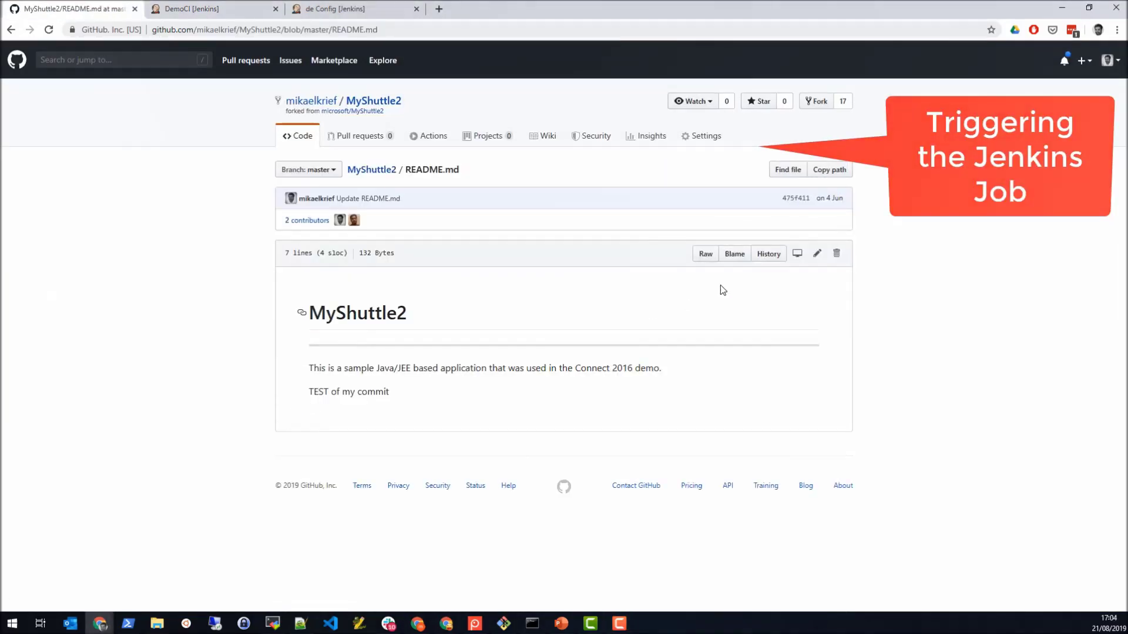
Change the README.md heading from MyShuttle2 to 'MyDemoProject for Jenkins'.
{"action": "left_click", "coordinate": [818, 257]}
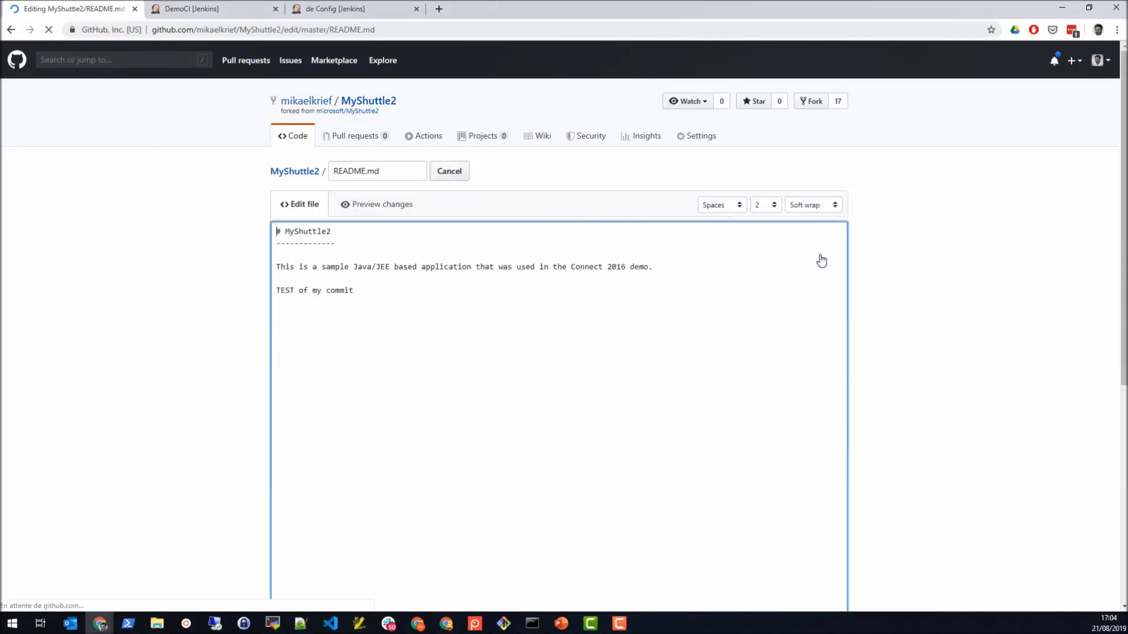
{"action": "left_click_drag", "start_coordinate": [352, 229], "coordinate": [312, 228]}
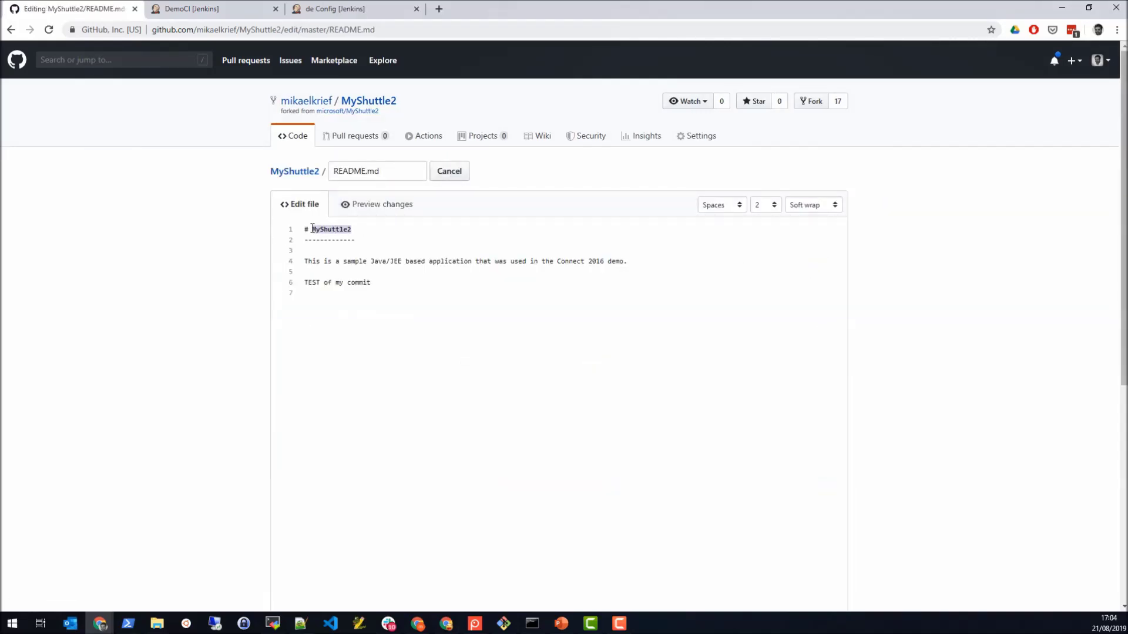
{"action": "key", "text": "BackSpace"}
{"action": "type", "text": "MyDemoProject foprJenkins"}
Commit the README edit to master with the message 'update title'.
{"action": "scroll", "coordinate": [624, 326], "scroll_direction": "down", "scroll_amount": 5}
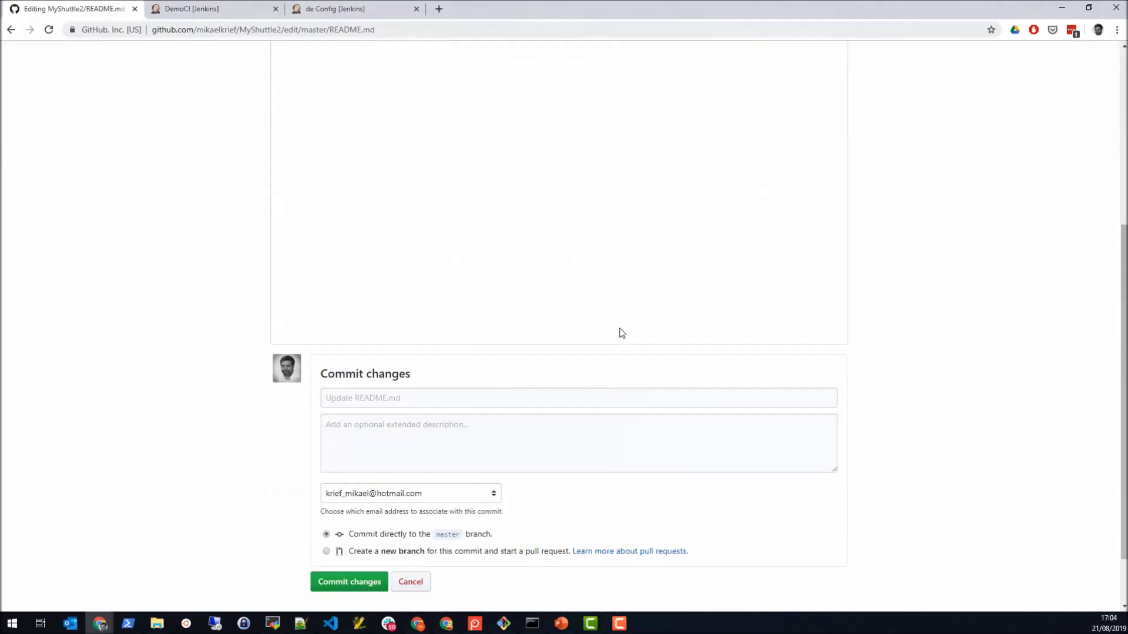
{"action": "scroll", "coordinate": [621, 333], "scroll_direction": "down", "scroll_amount": 1}
{"action": "left_click", "coordinate": [531, 344]}
{"action": "type", "text": "update"}
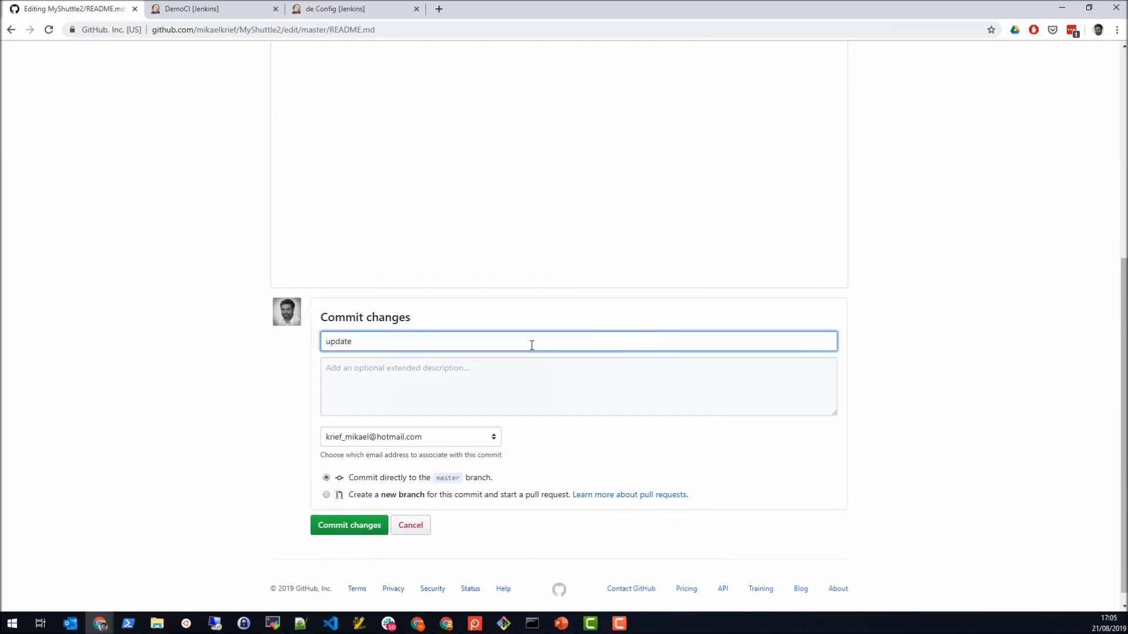
{"action": "type", "text": " tirtle"}
{"action": "key", "text": "BackSpace"}
{"action": "key", "text": "BackSpace"}
{"action": "key", "text": "BackSpace"}
{"action": "left_click", "coordinate": [367, 532]}
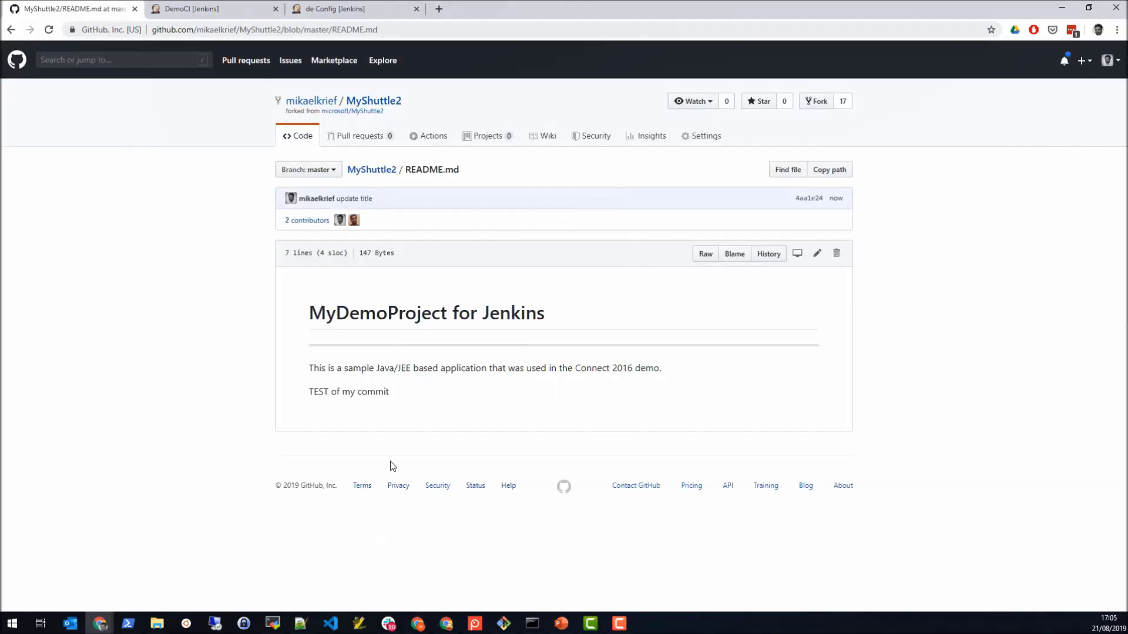
{"action": "left_click", "coordinate": [245, 18]}
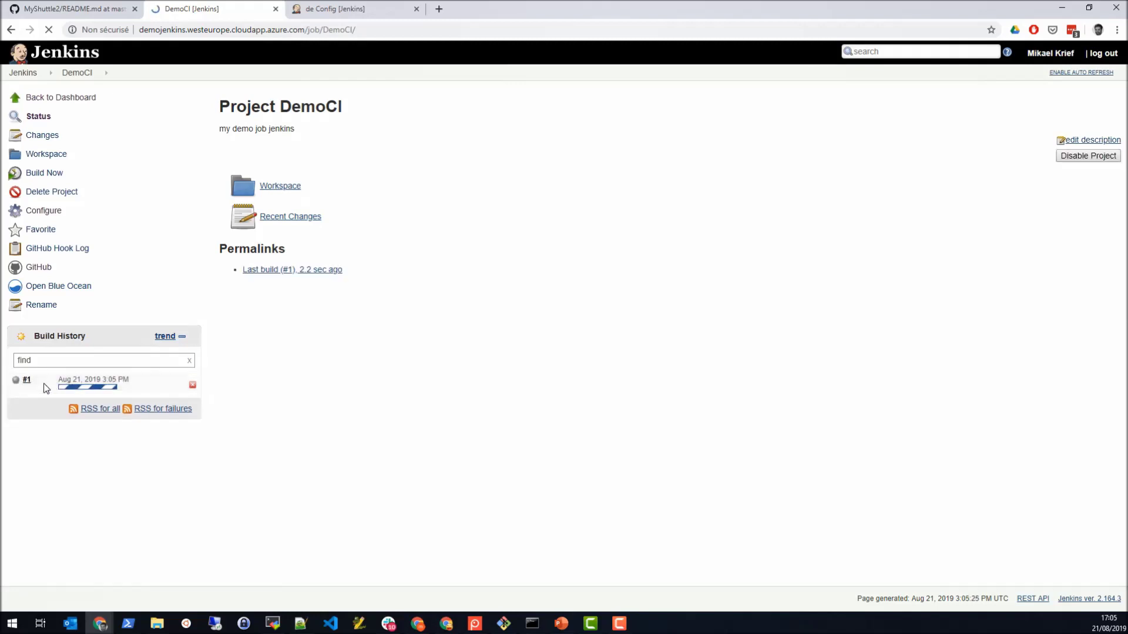
Review build #1's console output showing 'Hello my project', environment variables and SUCCESS.
{"action": "left_click", "coordinate": [73, 388]}
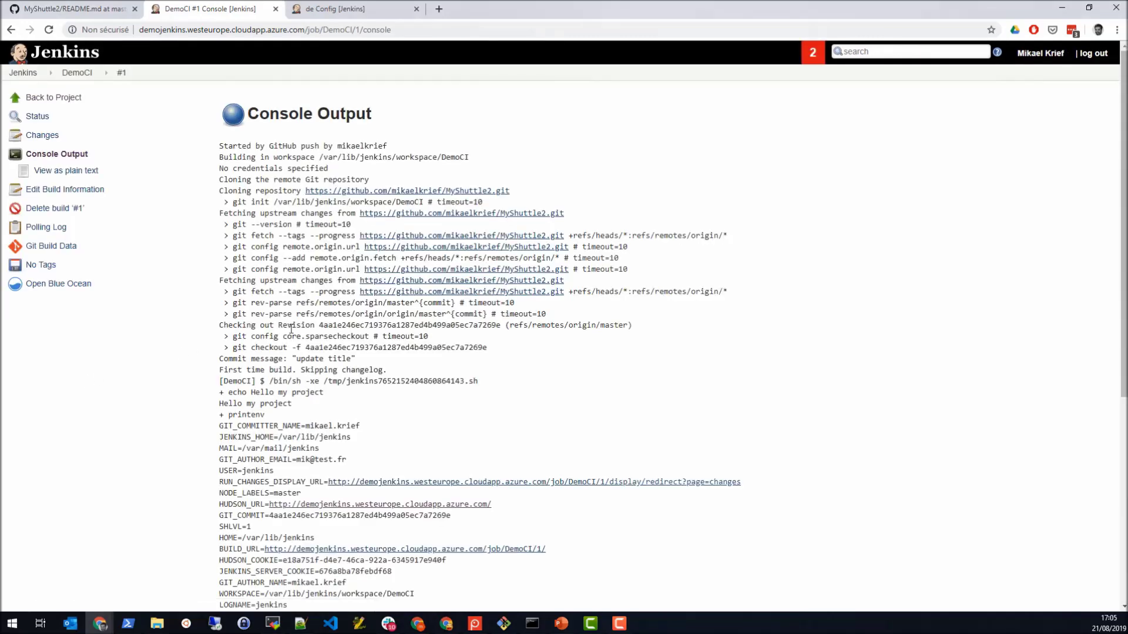
{"action": "scroll", "coordinate": [287, 292], "scroll_direction": "down", "scroll_amount": 5}
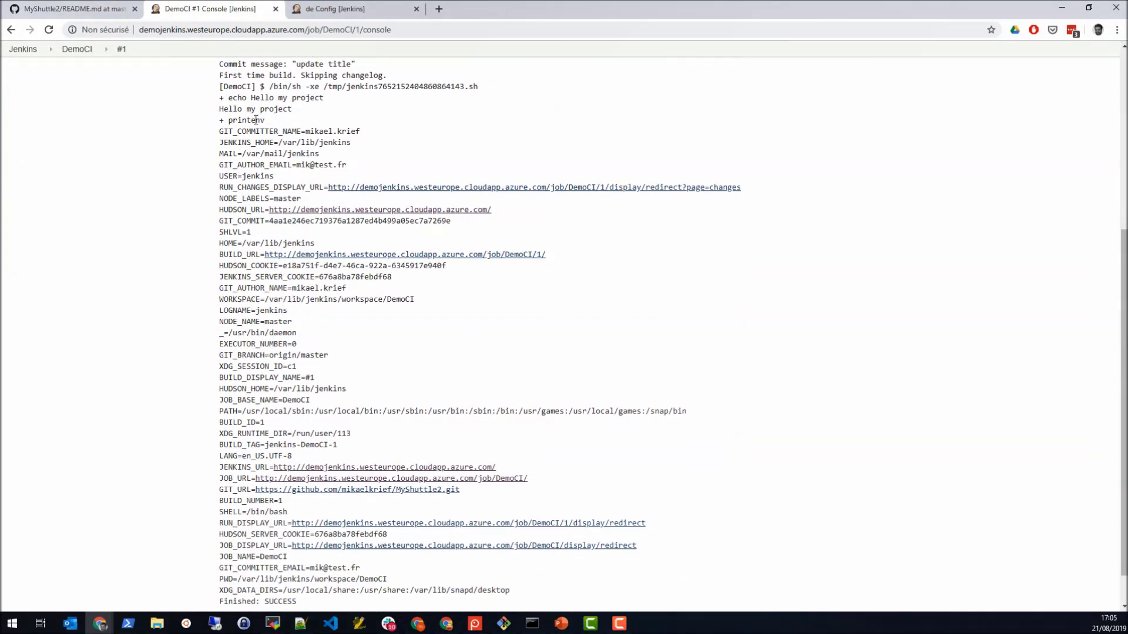
{"action": "left_click_drag", "start_coordinate": [303, 109], "coordinate": [215, 114]}
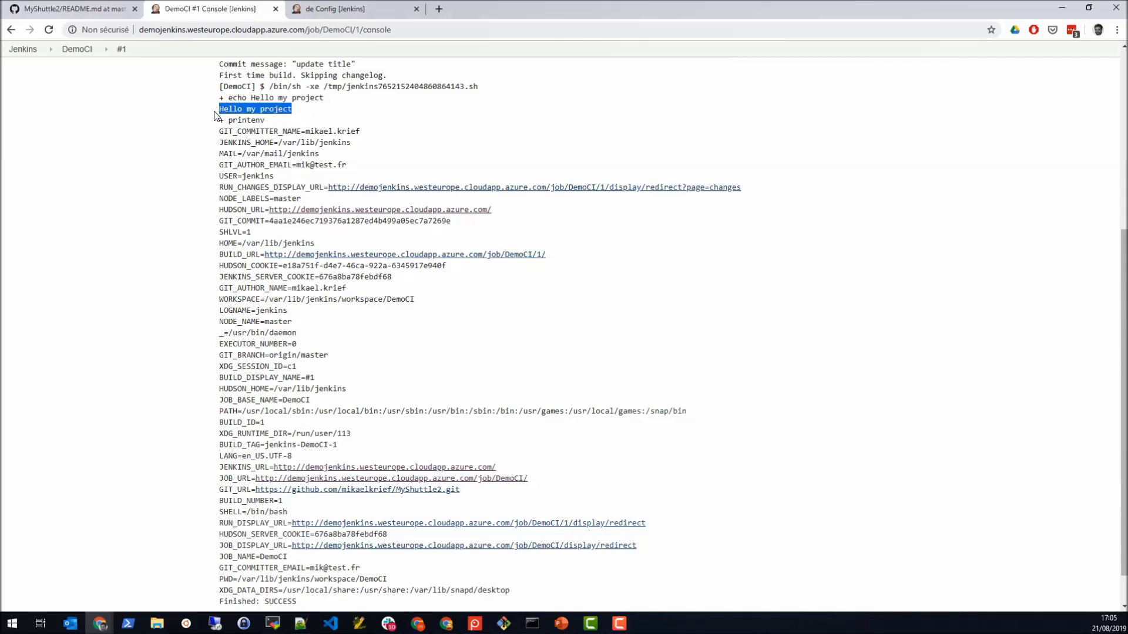
{"action": "left_click", "coordinate": [236, 121]}
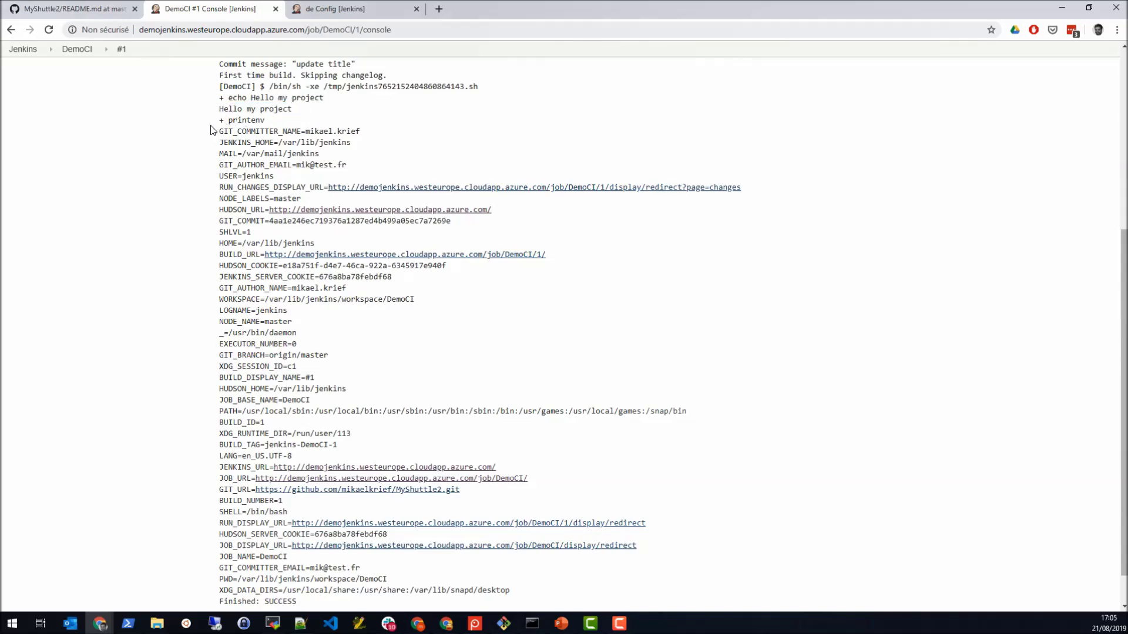
{"action": "scroll", "coordinate": [202, 160], "scroll_direction": "down", "scroll_amount": 1}
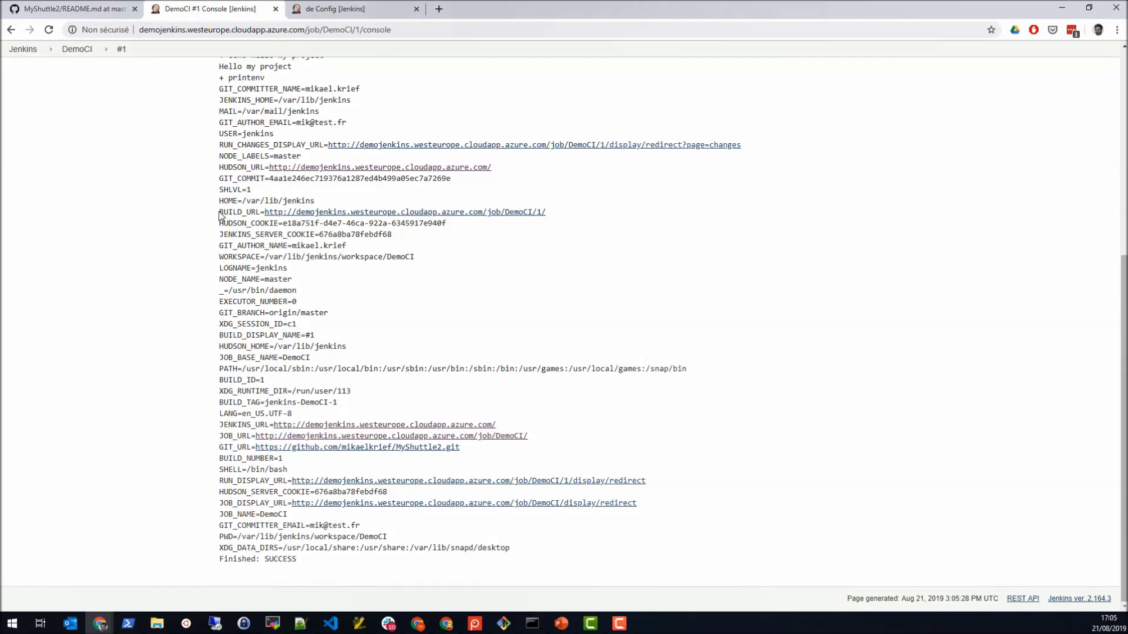
{"action": "scroll", "coordinate": [221, 216], "scroll_direction": "up", "scroll_amount": 8}
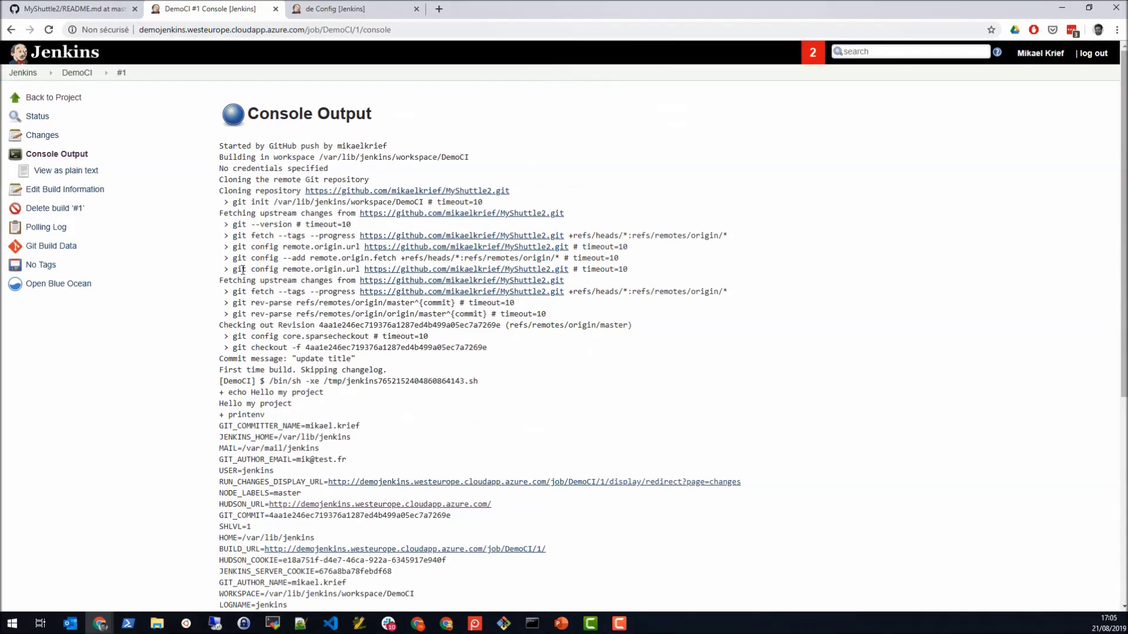
{"action": "left_click", "coordinate": [94, 8]}
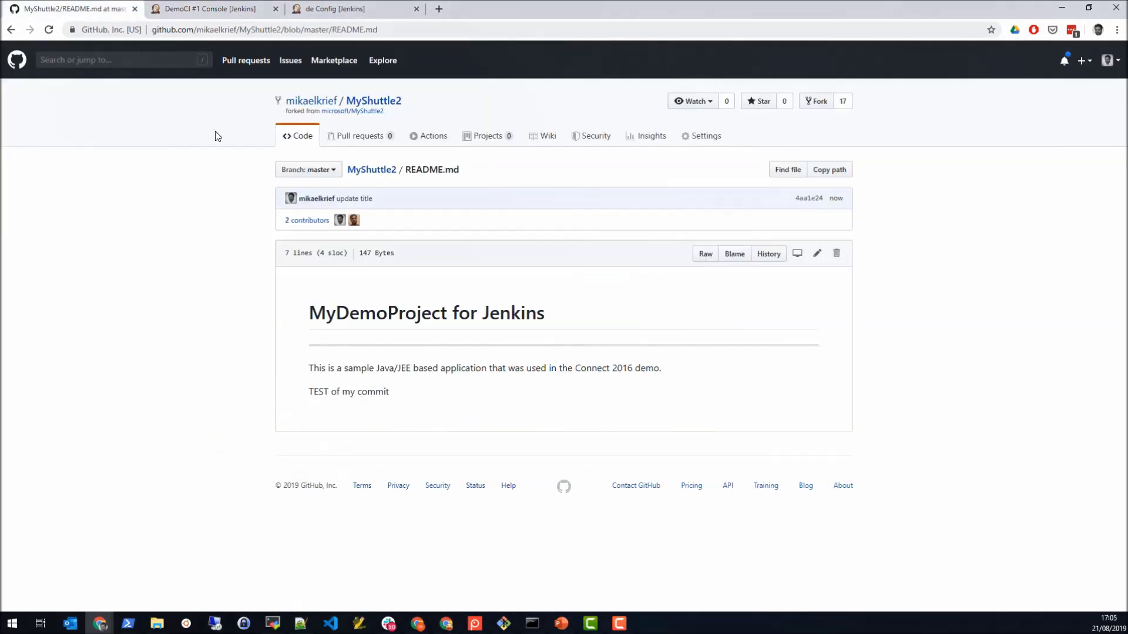
Delete the 'TEST of my commit' line from README.md.
{"action": "left_click", "coordinate": [816, 254]}
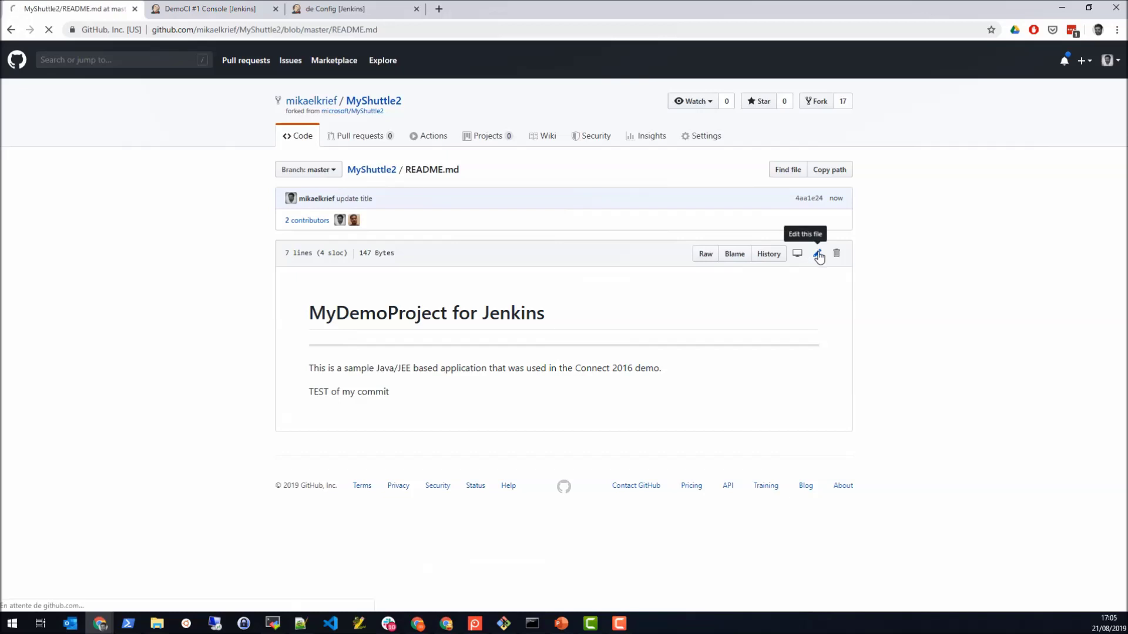
{"action": "left_click_drag", "start_coordinate": [463, 284], "coordinate": [284, 281]}
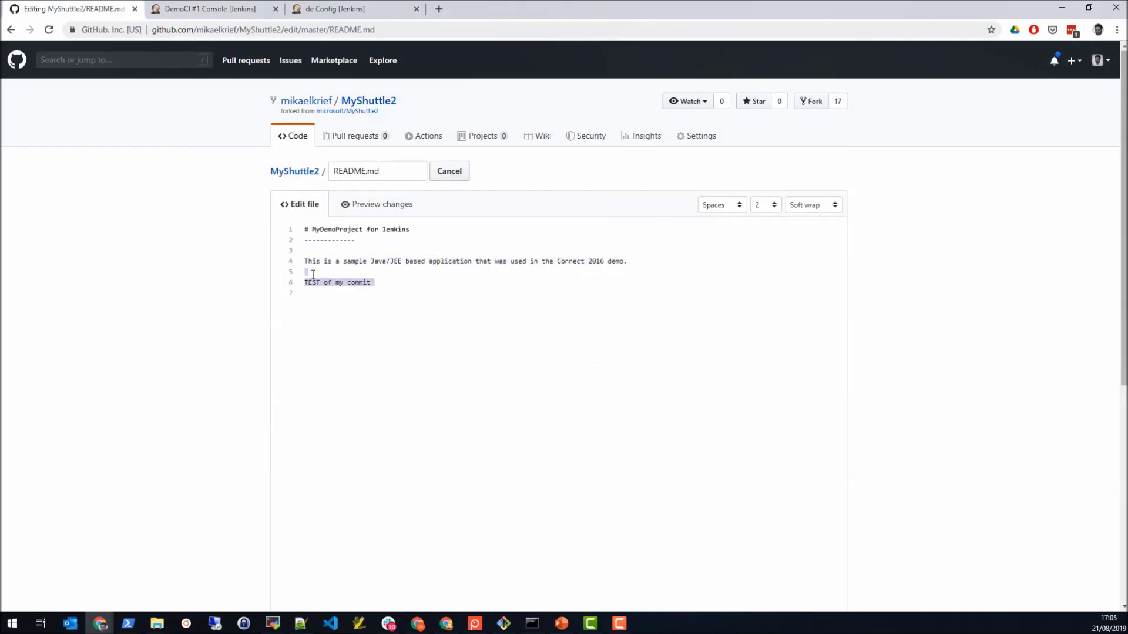
{"action": "key", "text": "BackSpace"}
Commit the README change as 'update2' and view DemoCI's new build #2 in Jenkins.
{"action": "scroll", "coordinate": [540, 365], "scroll_direction": "down", "scroll_amount": 6}
{"action": "left_click", "coordinate": [551, 347]}
{"action": "type", "text": "update"}
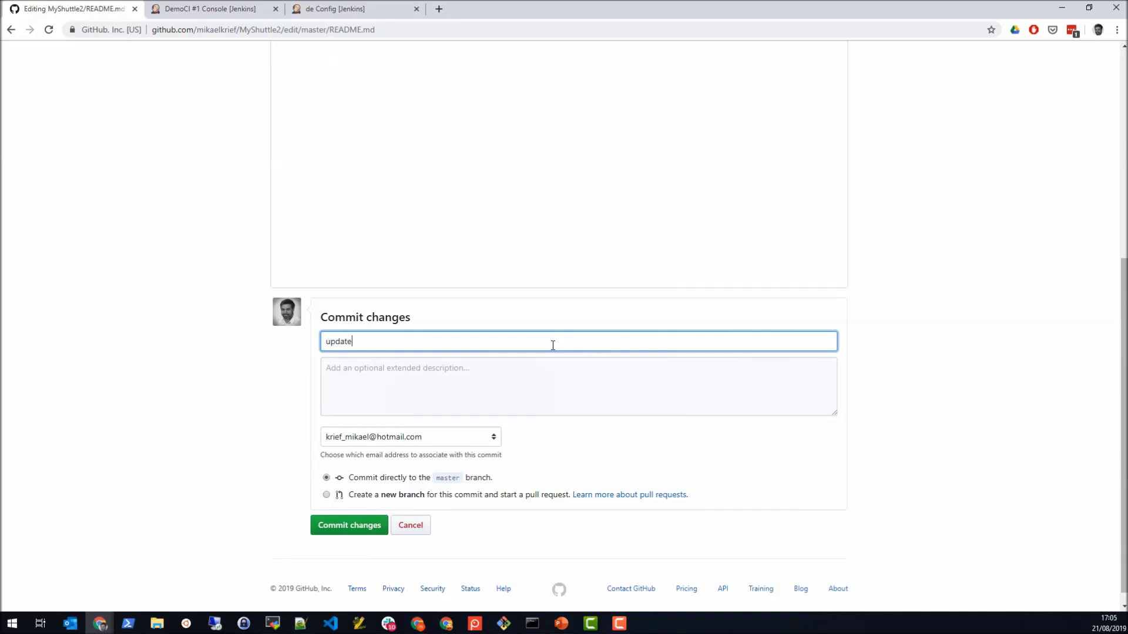
{"action": "left_click", "coordinate": [346, 524]}
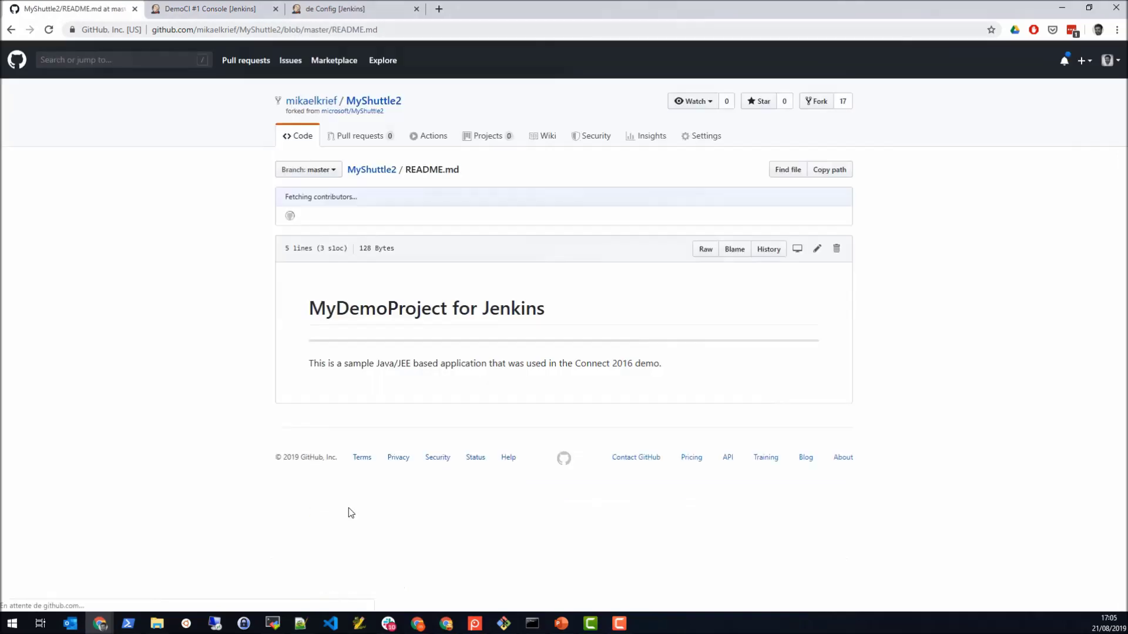
{"action": "left_click", "coordinate": [241, 11]}
{"action": "left_click", "coordinate": [82, 73]}
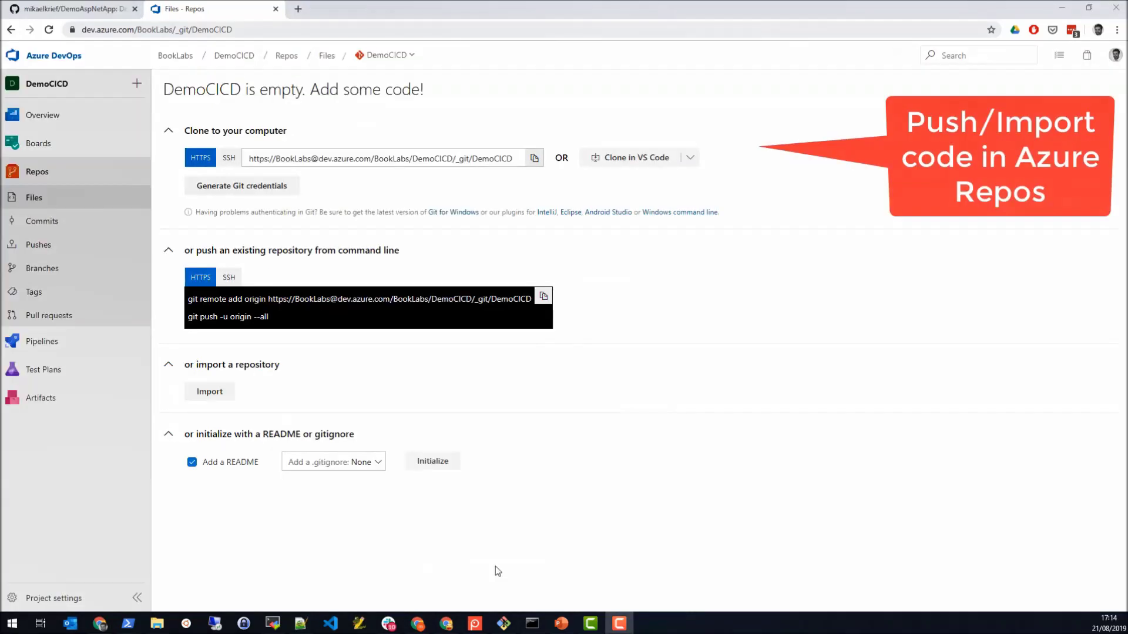
Import the GitHub DemoAspNetApp repository into DemoCICD using its copied web address as clone URL.
{"action": "left_click", "coordinate": [394, 59]}
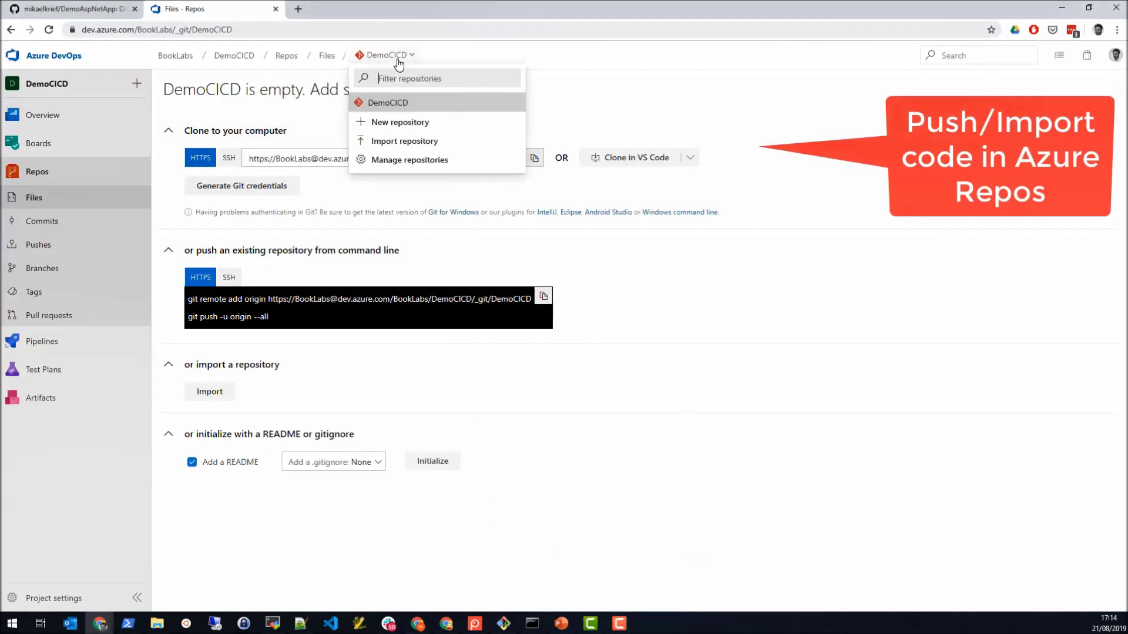
{"action": "left_click", "coordinate": [407, 143]}
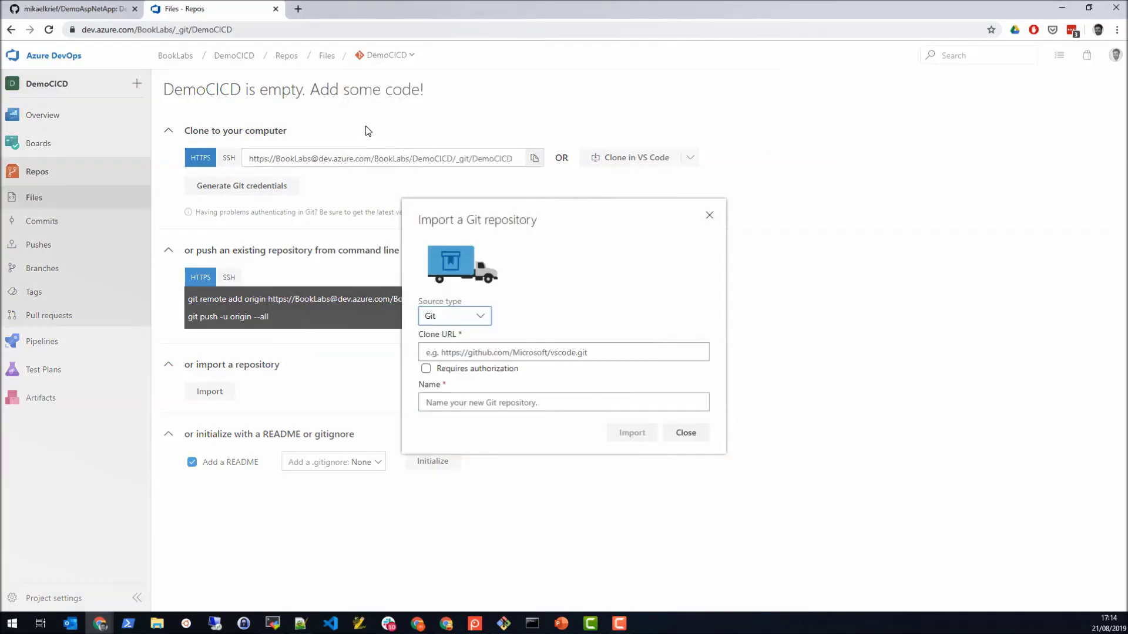
{"action": "key", "text": "ctrl+Tab"}
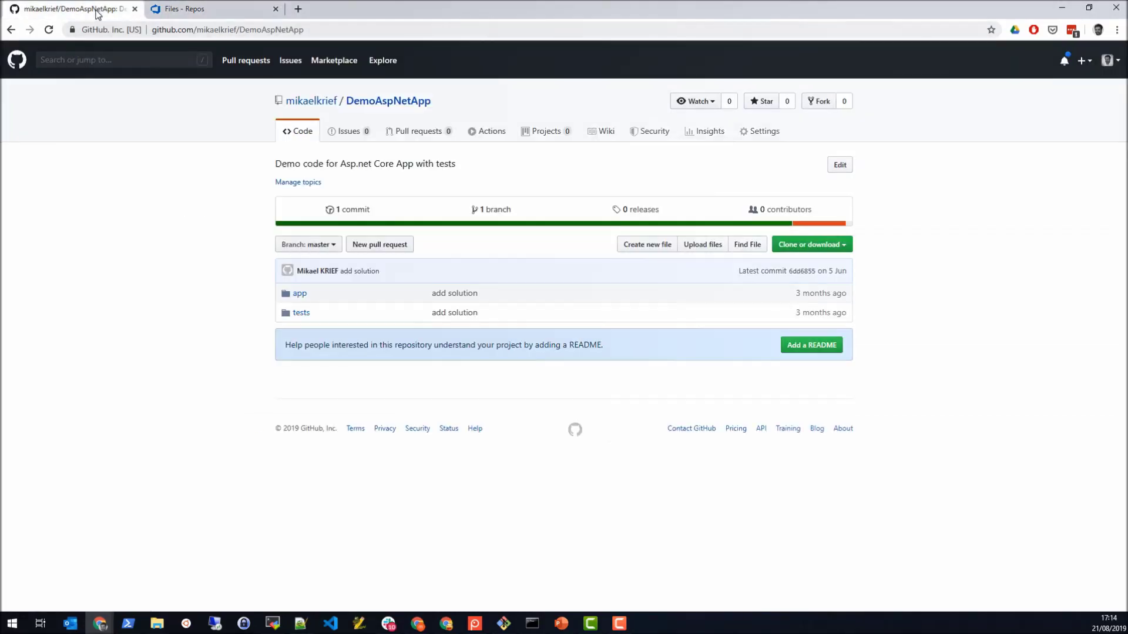
{"action": "left_click", "coordinate": [200, 31]}
{"action": "key", "text": "ctrl+c"}
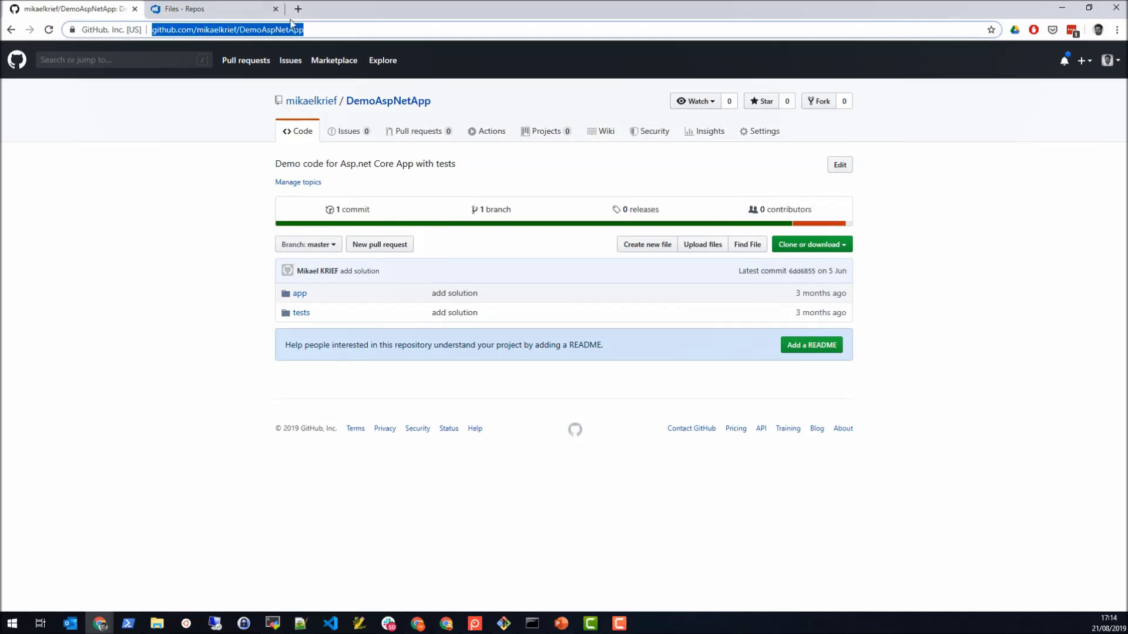
{"action": "left_click", "coordinate": [225, 11]}
{"action": "left_click", "coordinate": [538, 351]}
{"action": "key", "text": "ctrl+v"}
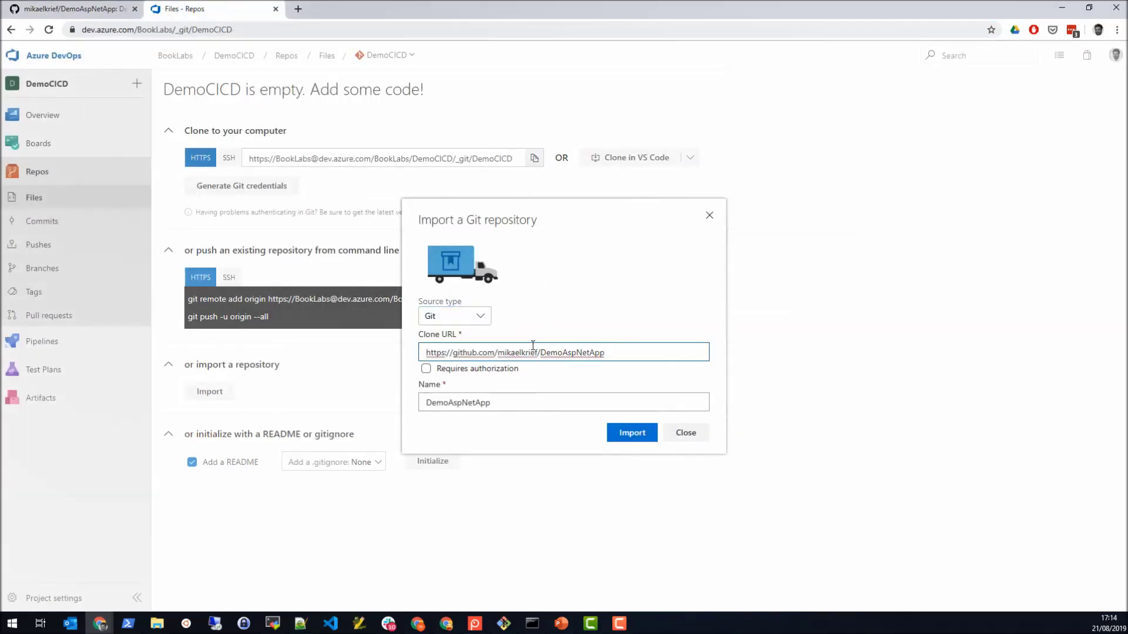
{"action": "left_click", "coordinate": [628, 436]}
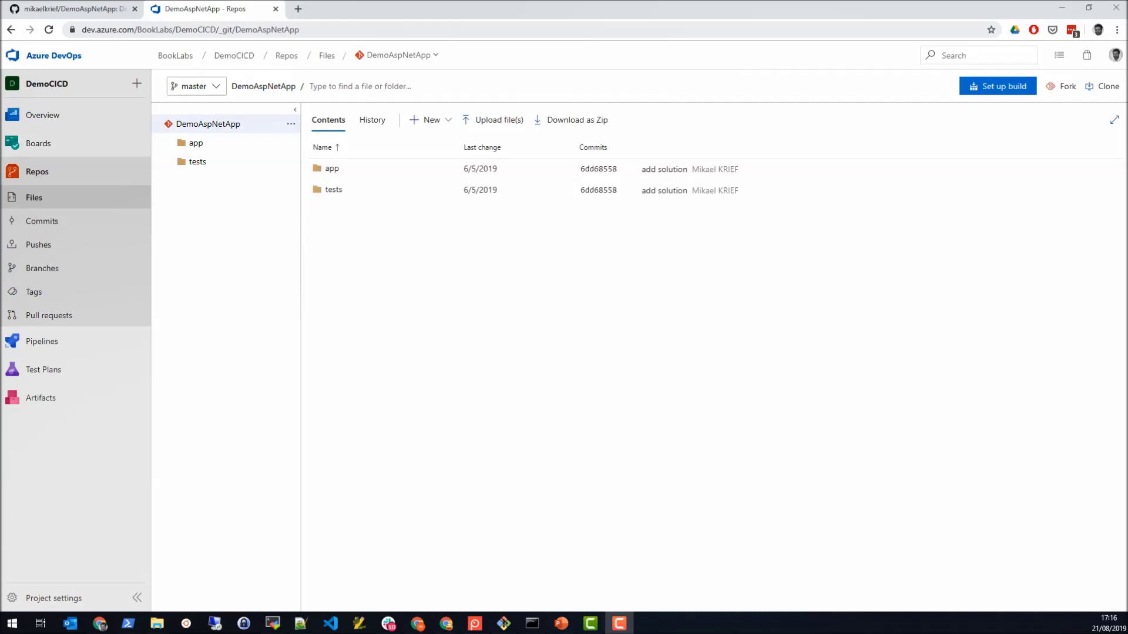
Create a classic-editor build pipeline for DemoAspNetApp master from the ASP.NET Core template.
{"action": "mouse_move", "coordinate": [66, 350]}
{"action": "left_click", "coordinate": [183, 362]}
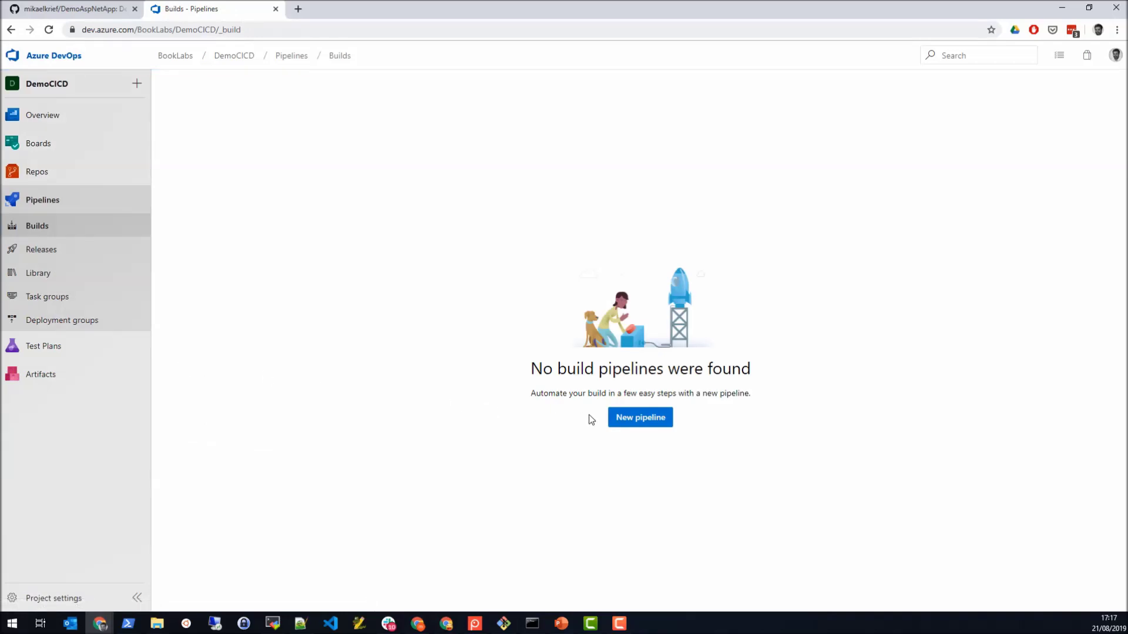
{"action": "left_click", "coordinate": [647, 422]}
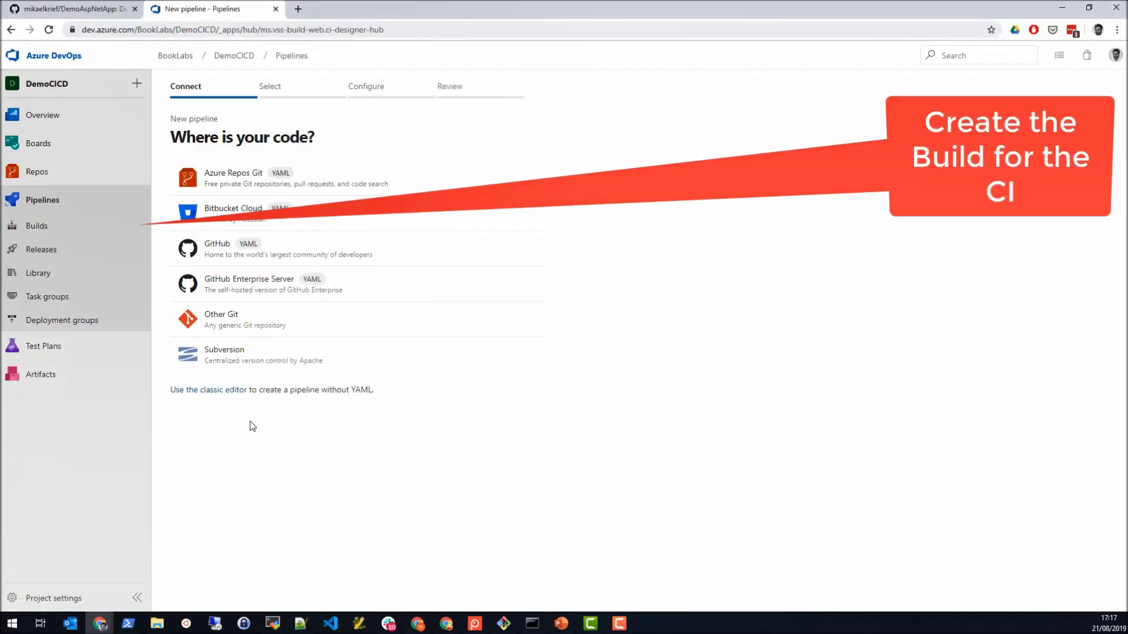
{"action": "left_click", "coordinate": [221, 392]}
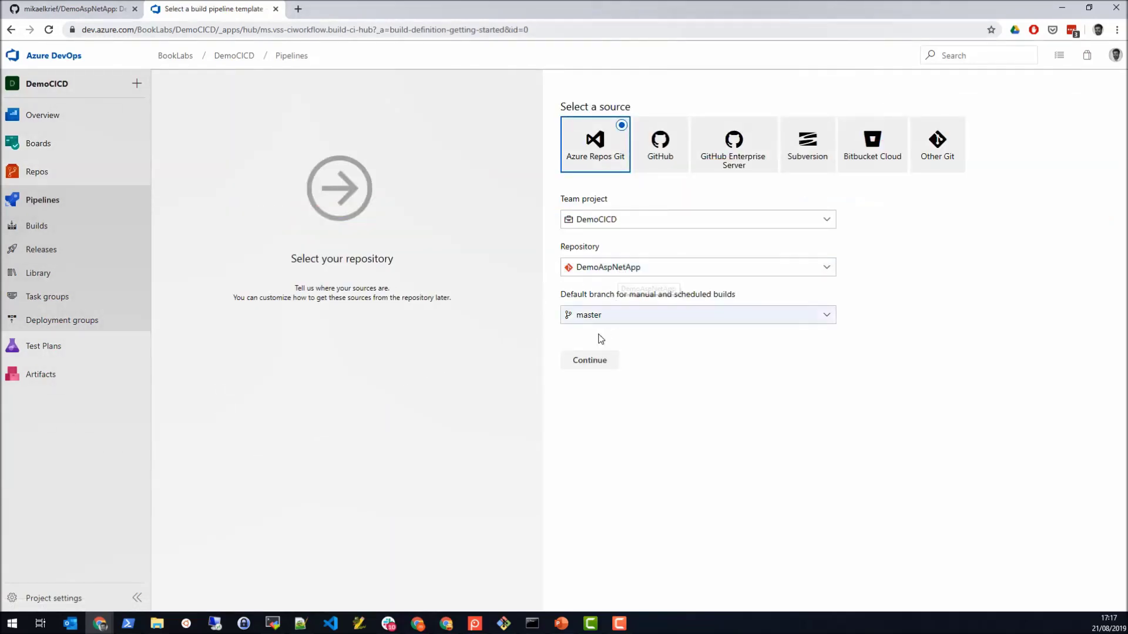
{"action": "left_click", "coordinate": [588, 362]}
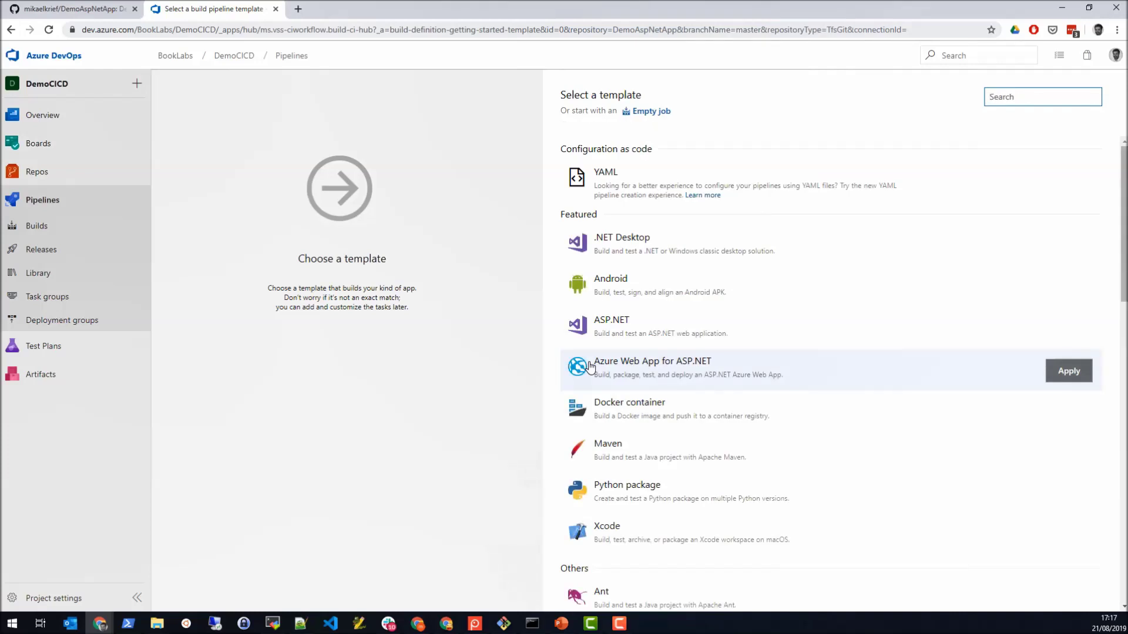
{"action": "scroll", "coordinate": [624, 306], "scroll_direction": "down", "scroll_amount": 5}
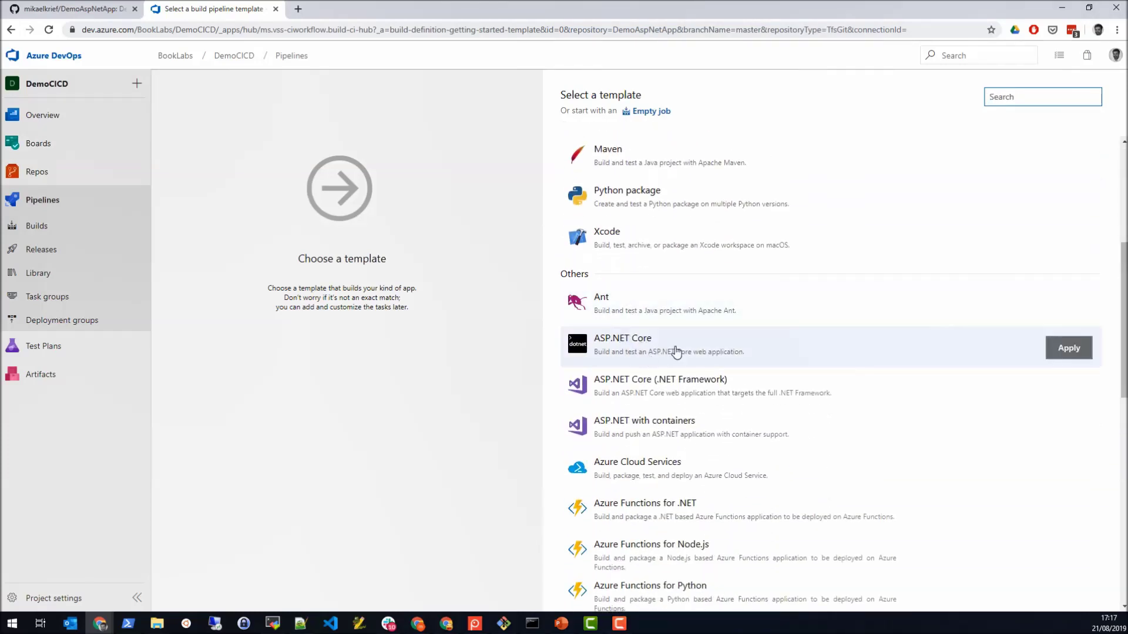
{"action": "left_click", "coordinate": [1069, 347]}
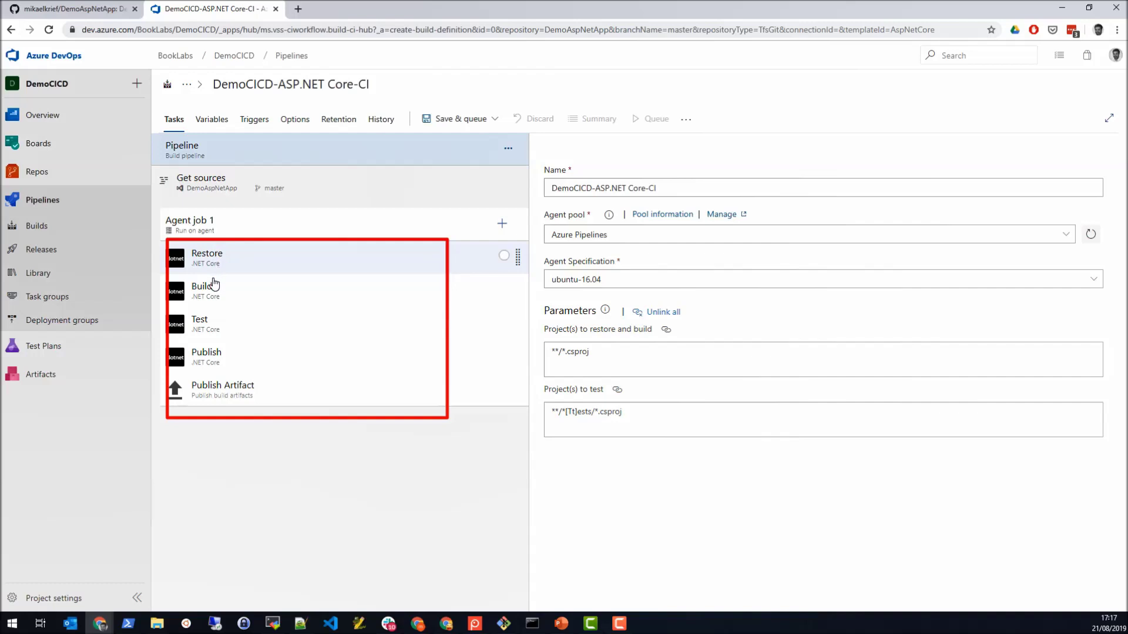
Review the pipeline's variables, then open Agent job 1's agent pool management in a new tab.
{"action": "left_click", "coordinate": [202, 122]}
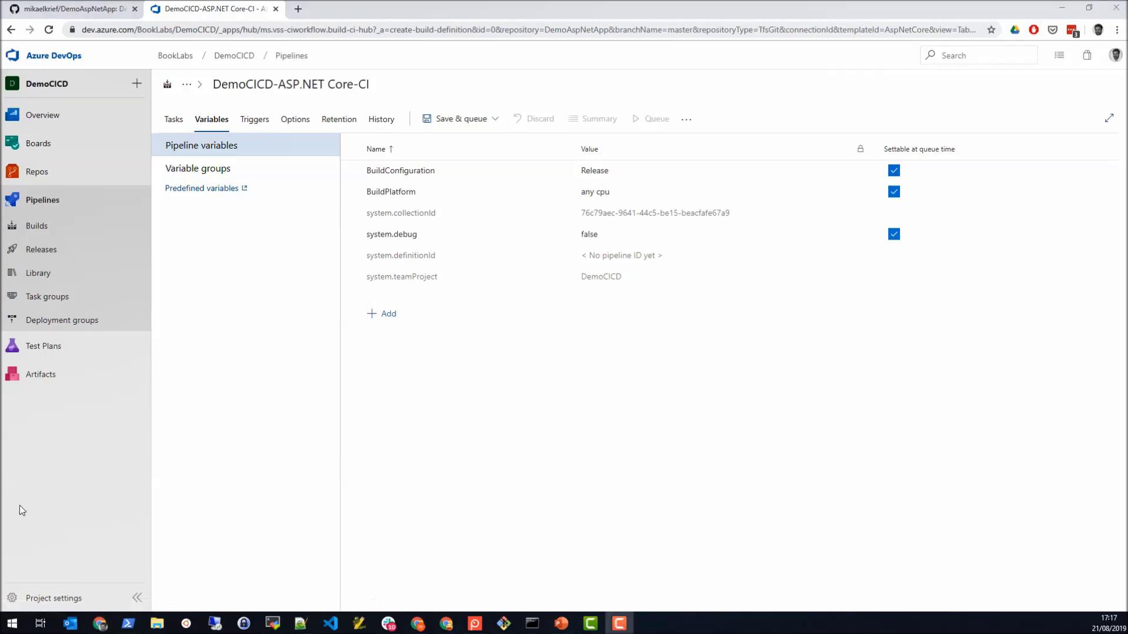
{"action": "left_click", "coordinate": [177, 123]}
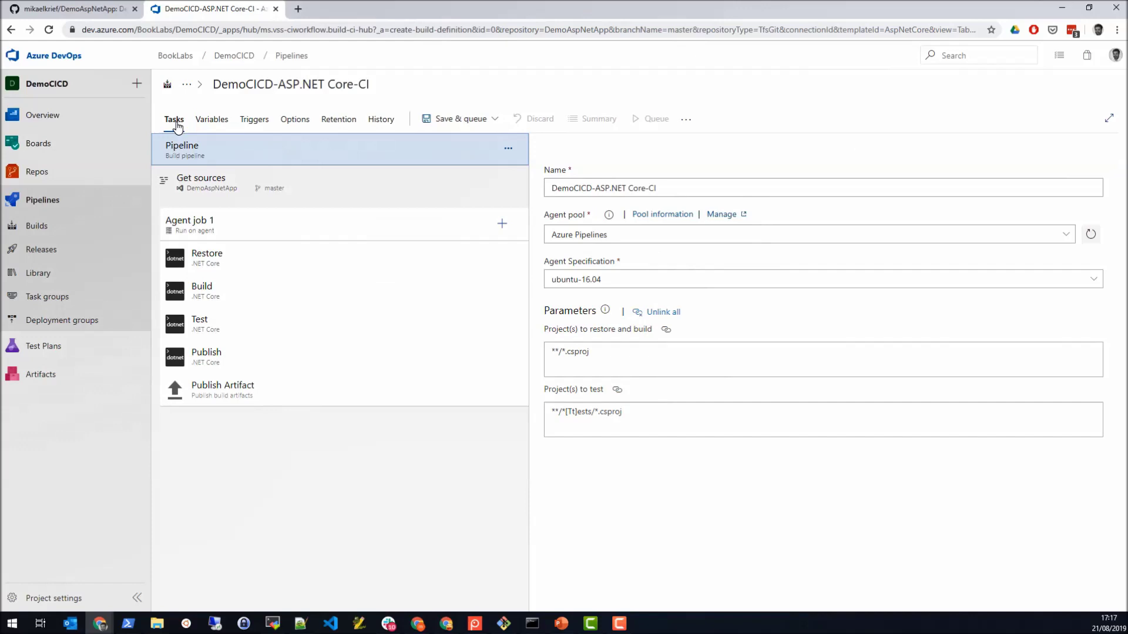
{"action": "left_click", "coordinate": [298, 221]}
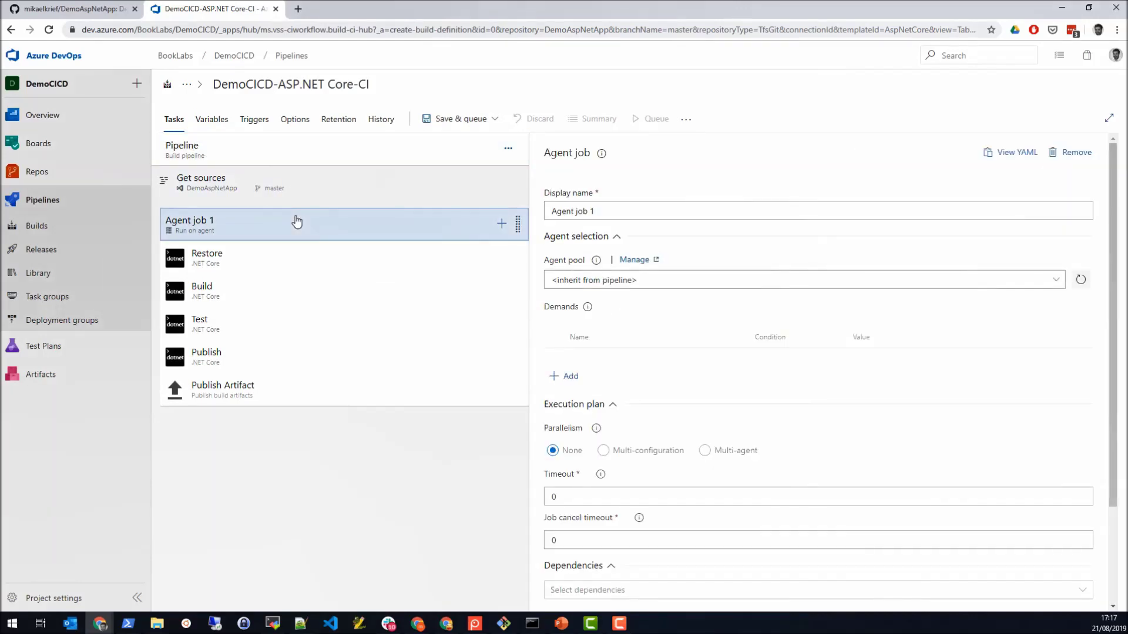
{"action": "left_click", "coordinate": [644, 265]}
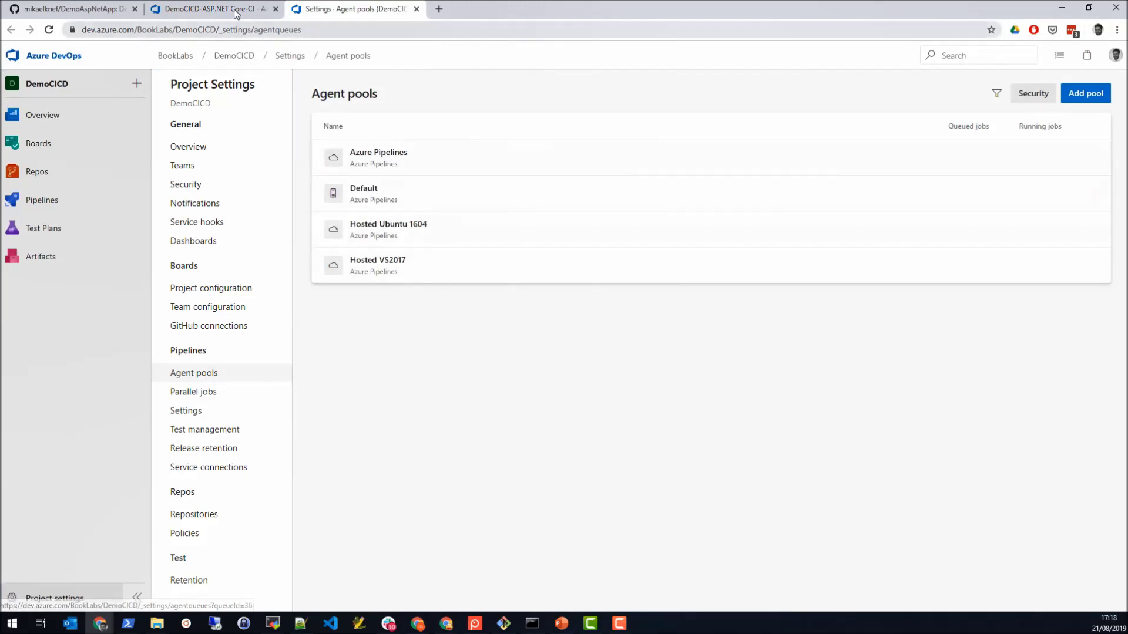
Back in the pipeline editor, review the Get sources and general Pipeline settings.
{"action": "left_click", "coordinate": [212, 9]}
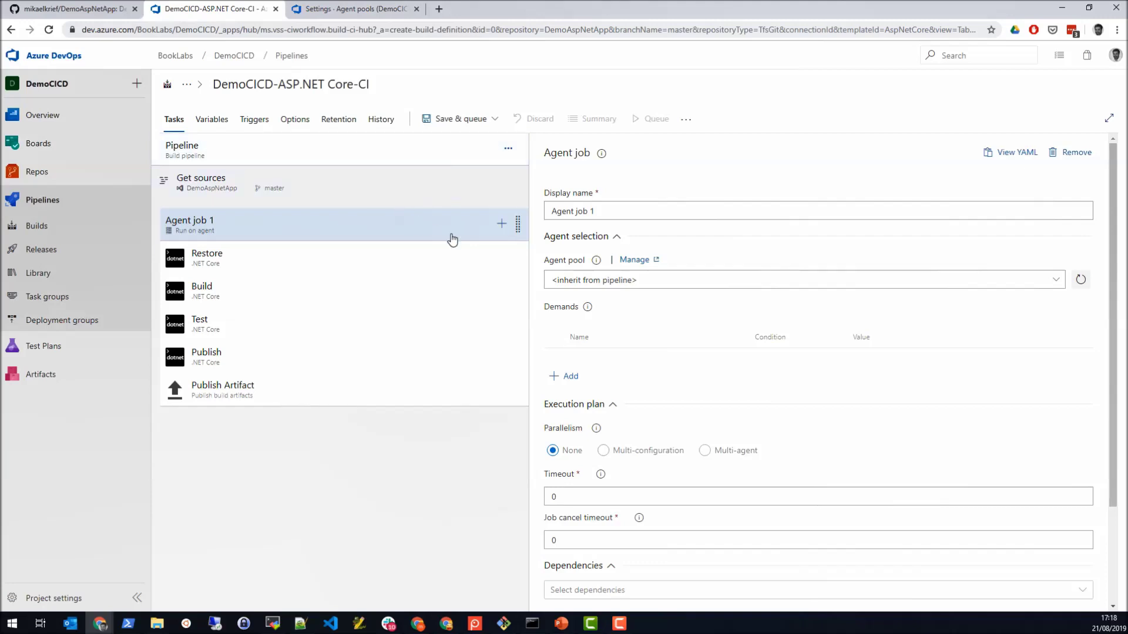
{"action": "left_click", "coordinate": [380, 200]}
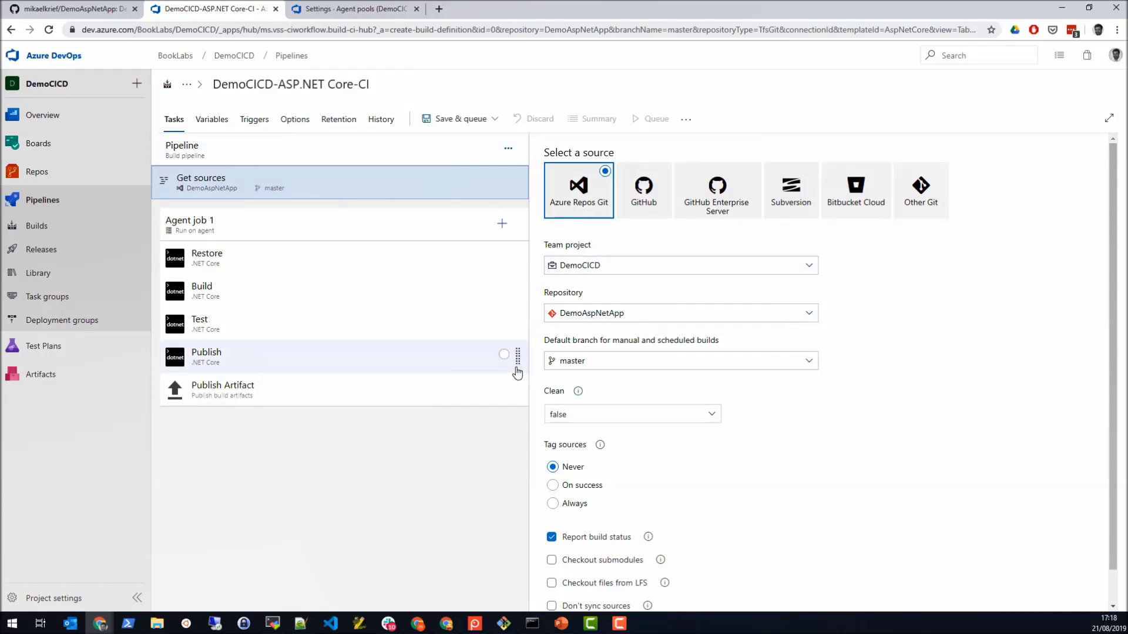
{"action": "left_click", "coordinate": [353, 147]}
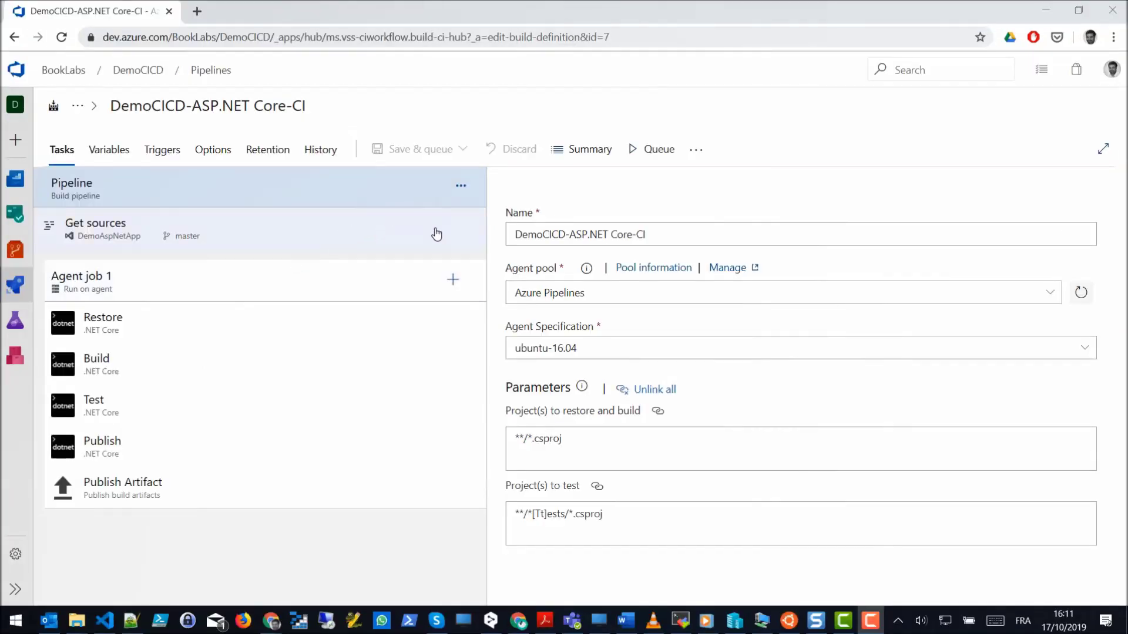
{"action": "left_click", "coordinate": [453, 281]}
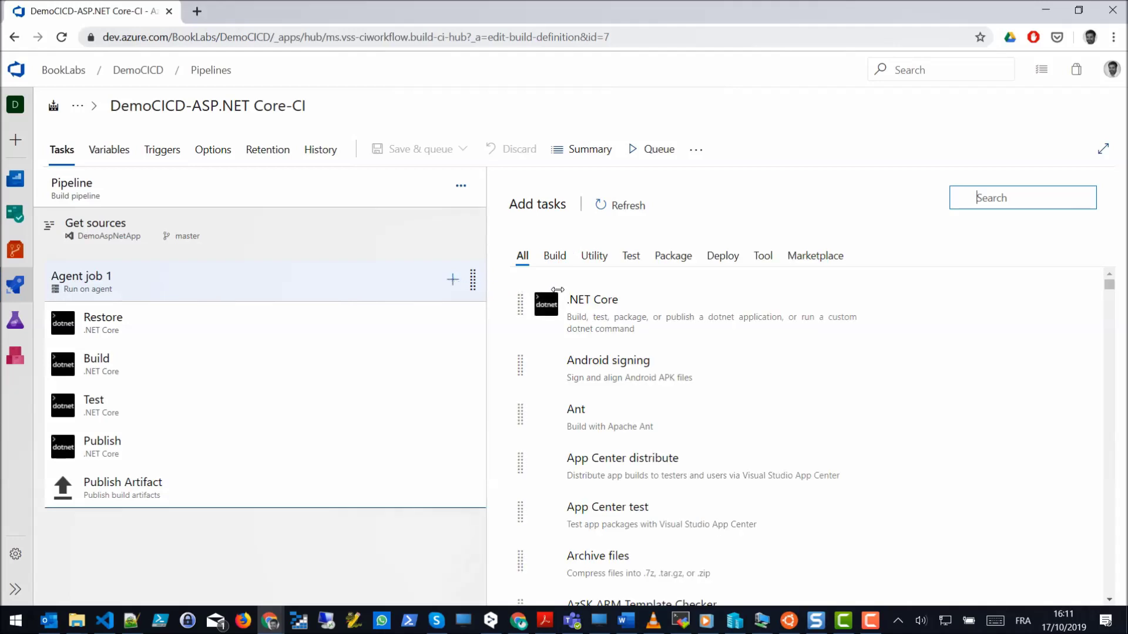
{"action": "scroll", "coordinate": [669, 376], "scroll_direction": "down", "scroll_amount": 5}
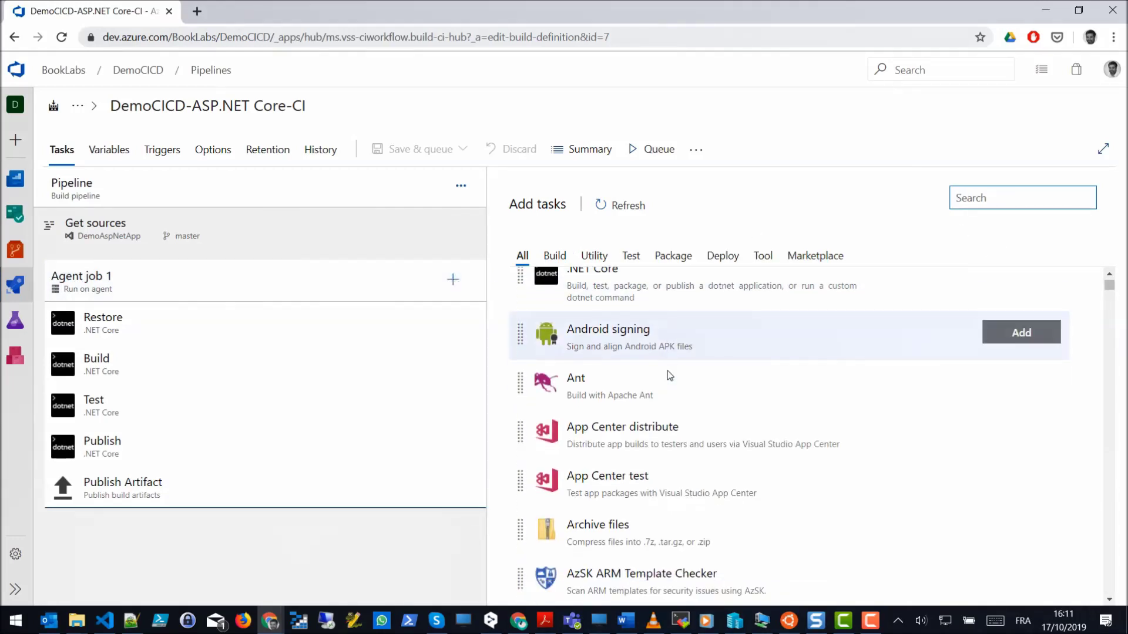
{"action": "scroll", "coordinate": [668, 376], "scroll_direction": "down", "scroll_amount": 10}
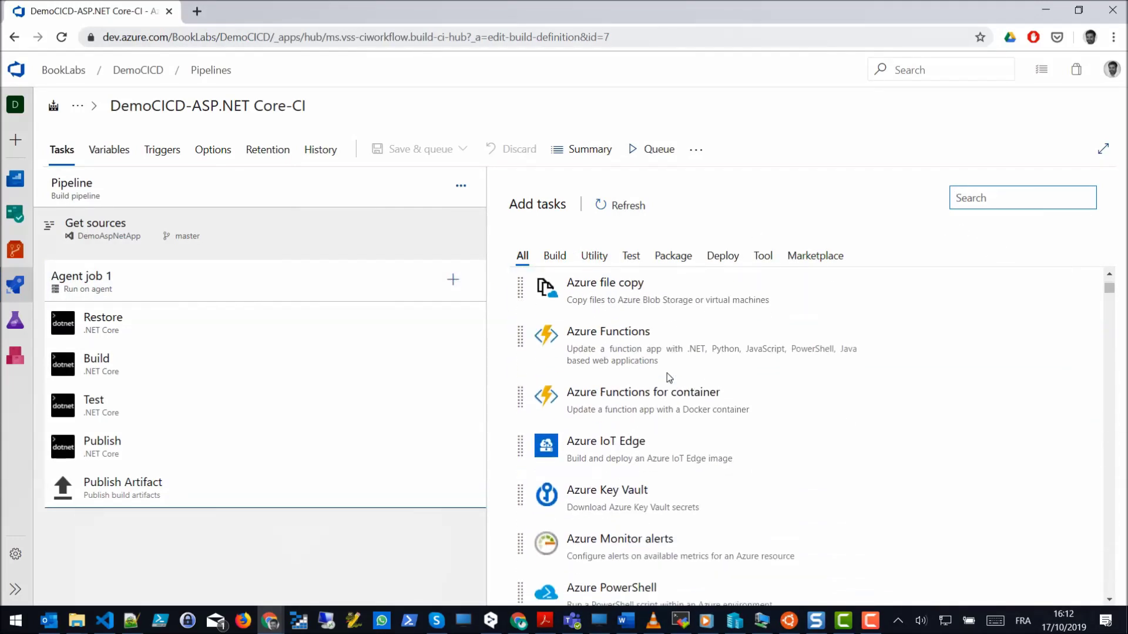
{"action": "scroll", "coordinate": [668, 372], "scroll_direction": "down", "scroll_amount": 10}
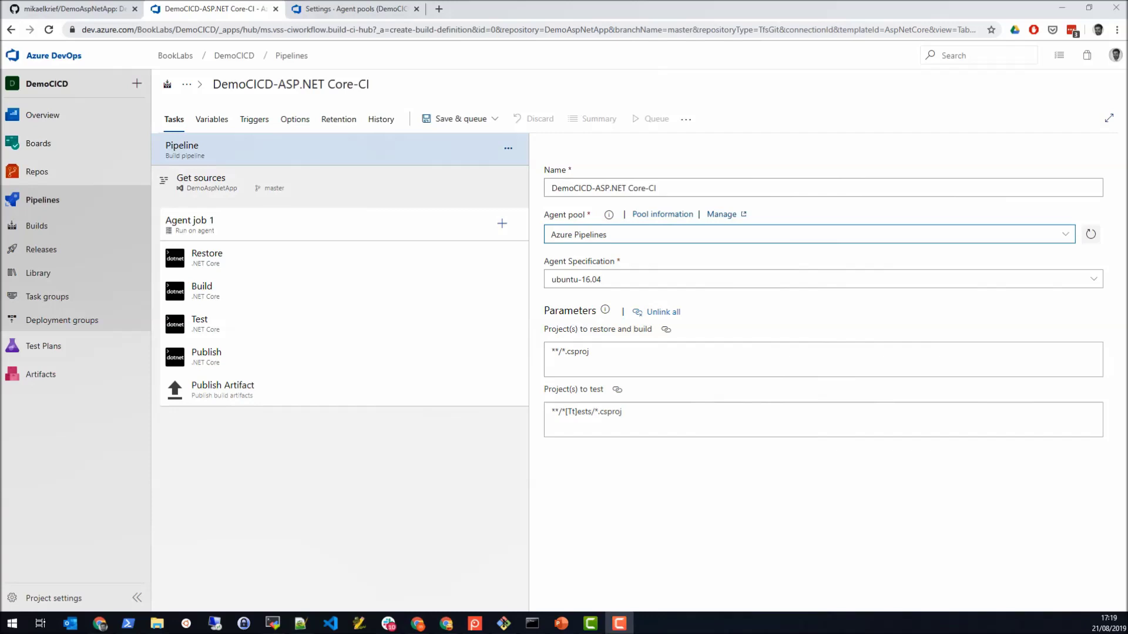
Turn on continuous integration for the DemoAspNetApp repository under Triggers.
{"action": "left_click", "coordinate": [213, 125]}
{"action": "left_click", "coordinate": [252, 120]}
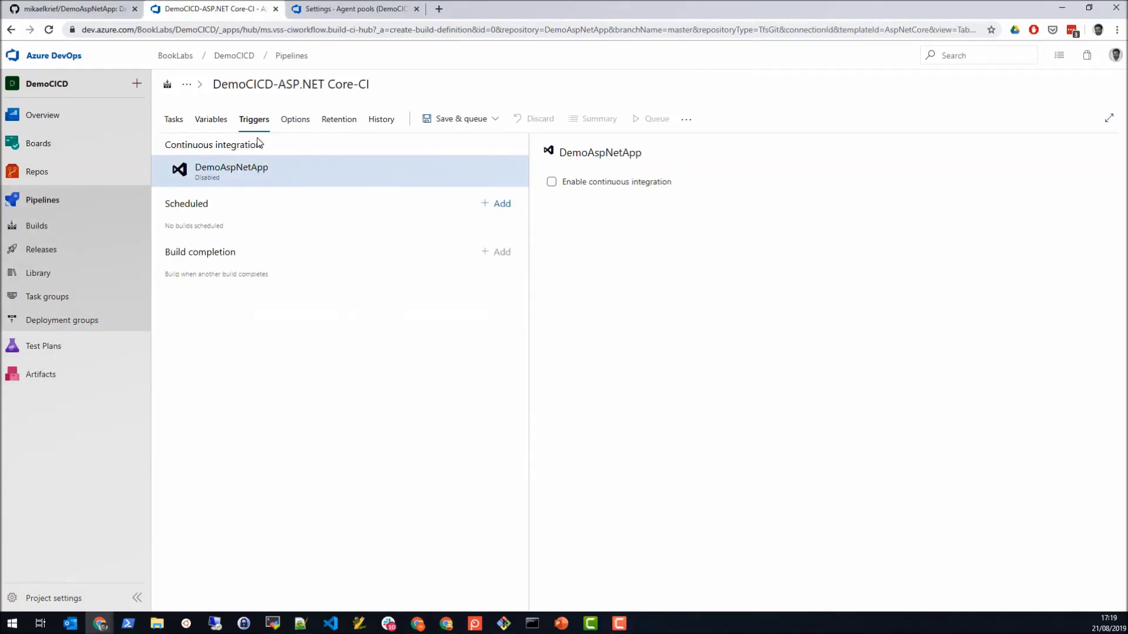
{"action": "left_click", "coordinate": [552, 183]}
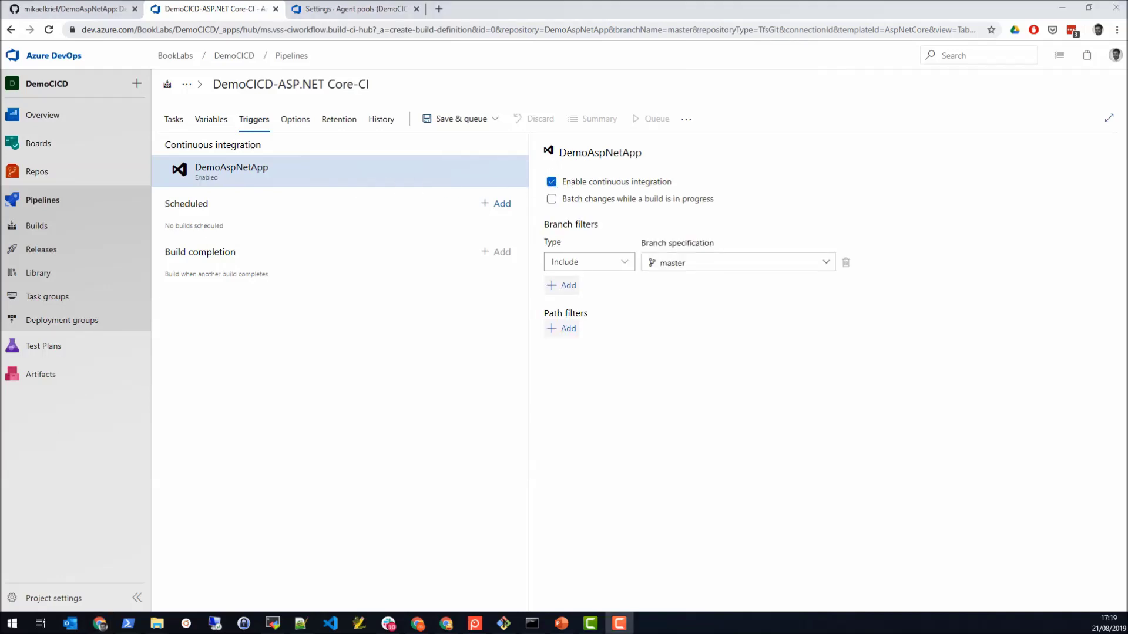
Save the pipeline and run it, producing build #20190821.1.
{"action": "left_click", "coordinate": [444, 119]}
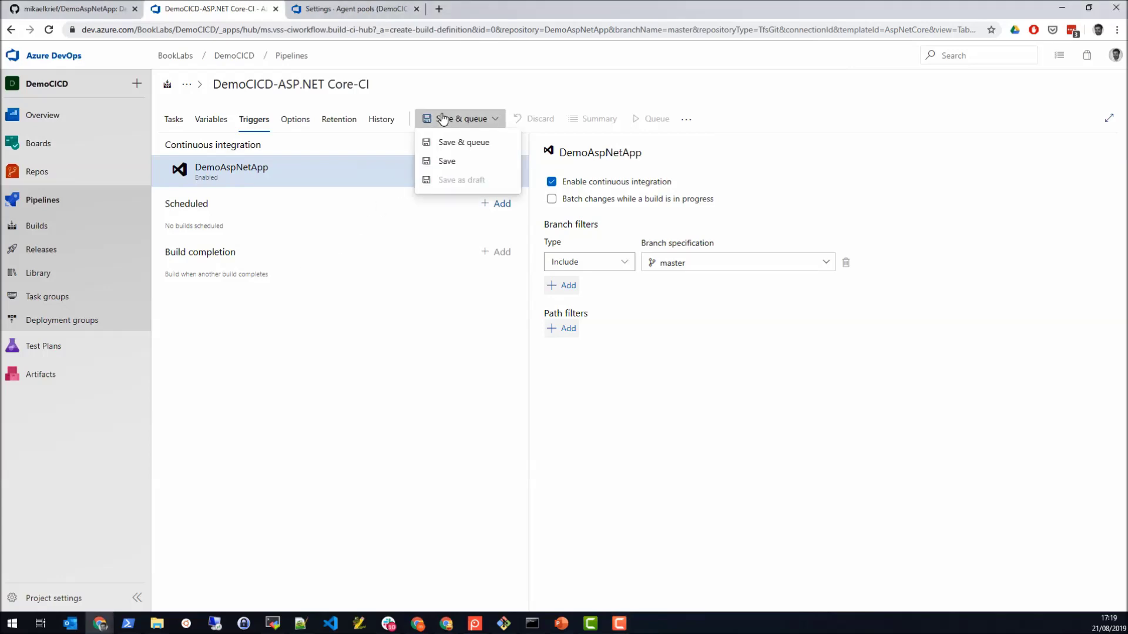
{"action": "left_click", "coordinate": [451, 142]}
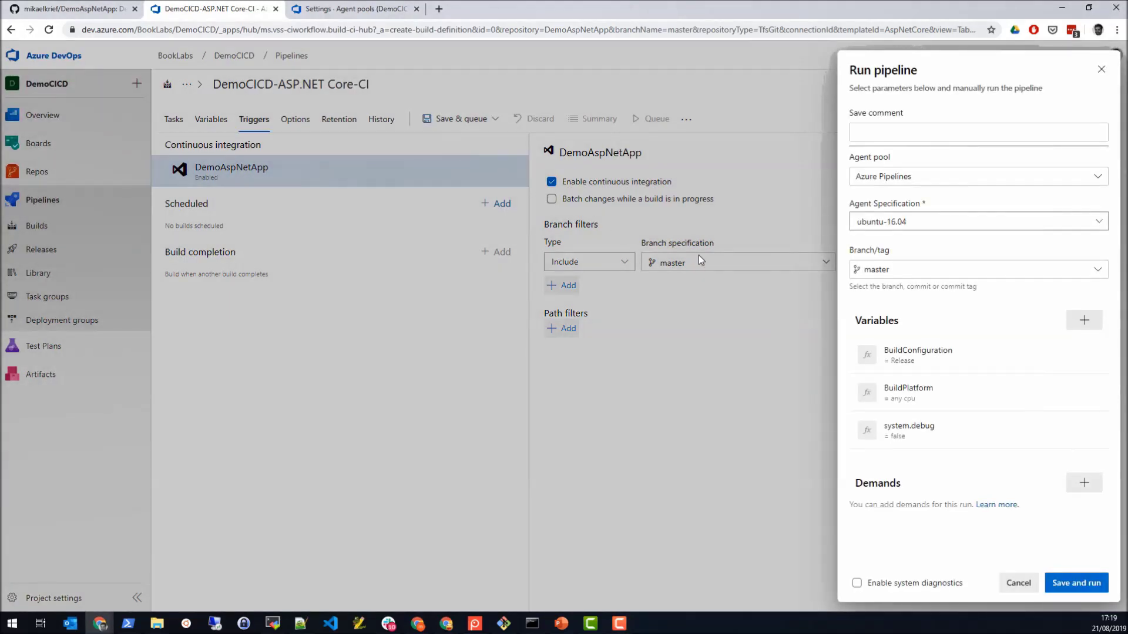
{"action": "left_click", "coordinate": [1076, 587]}
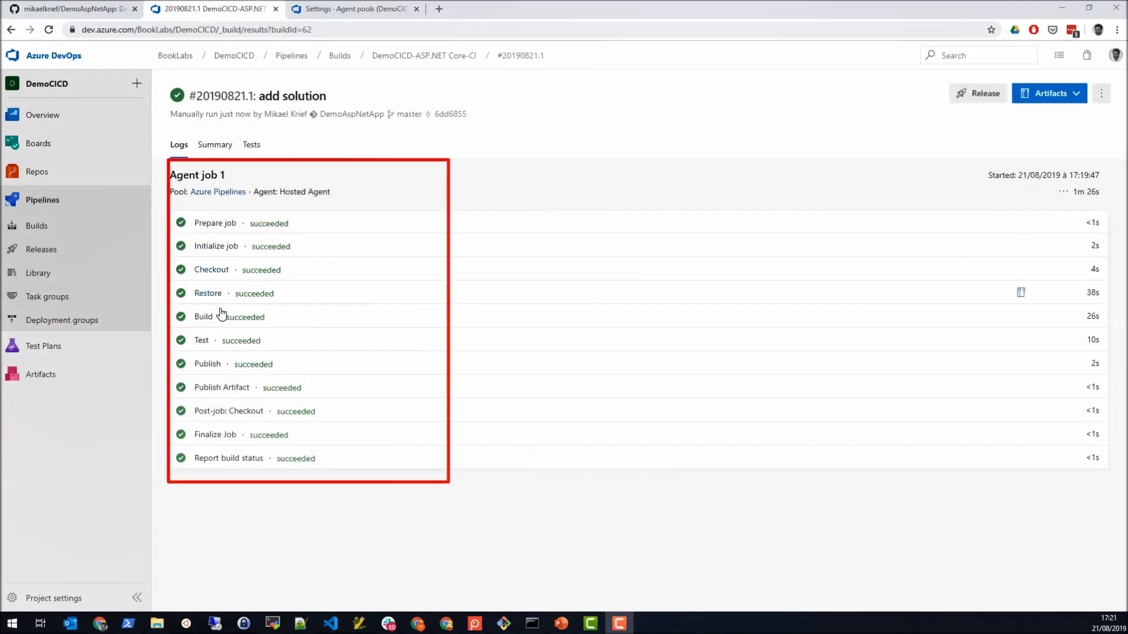
{"action": "left_click", "coordinate": [203, 317]}
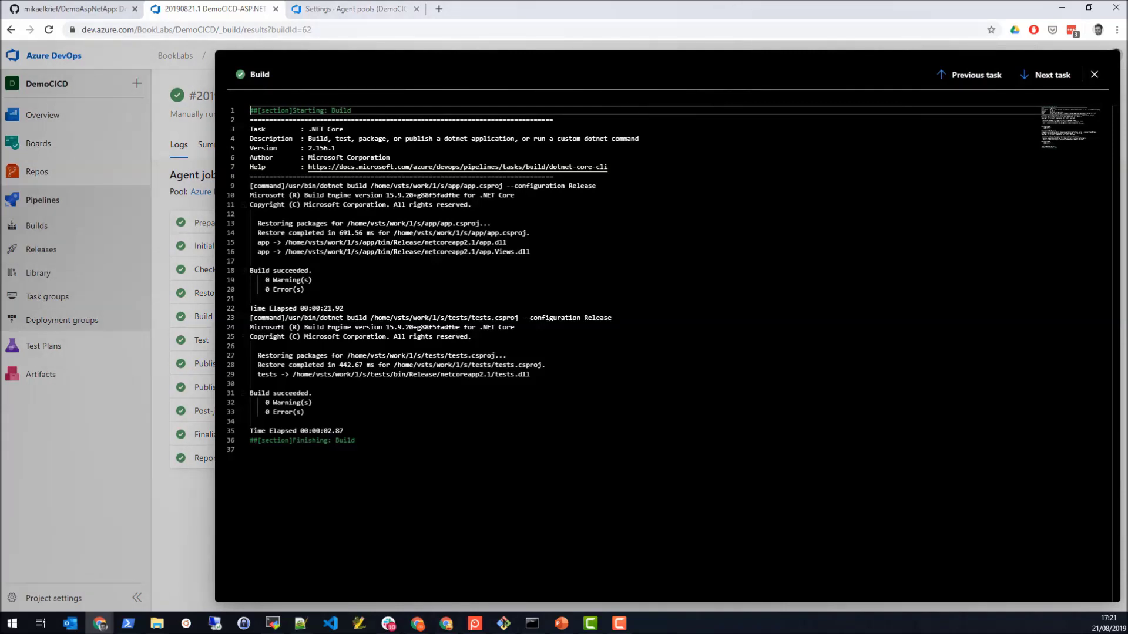
{"action": "left_click", "coordinate": [1093, 75]}
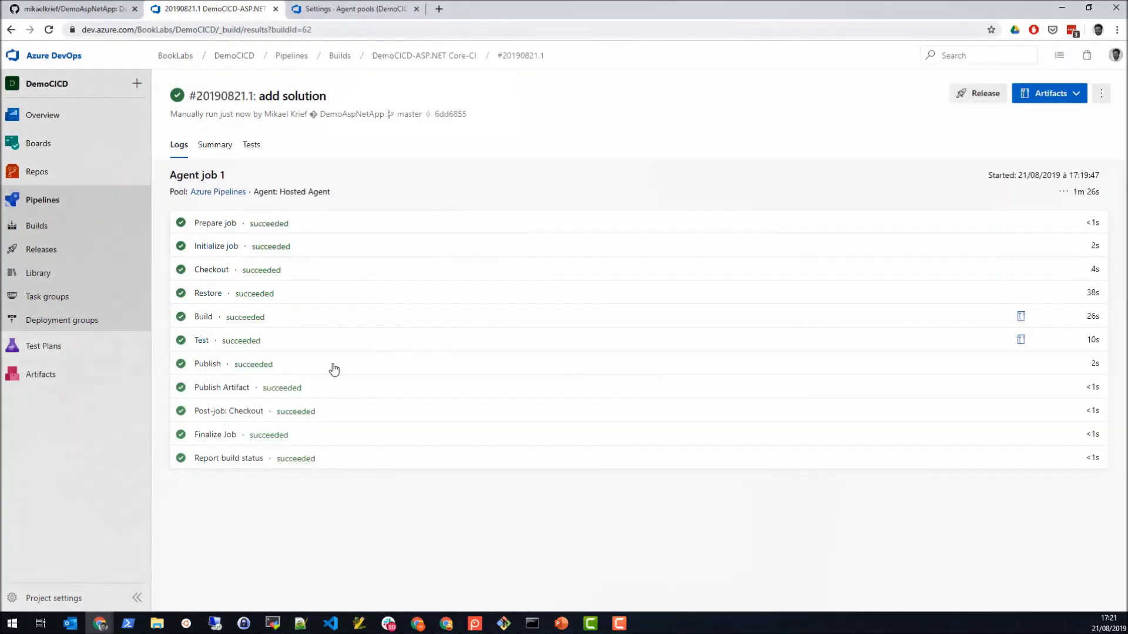
{"action": "left_click", "coordinate": [220, 343]}
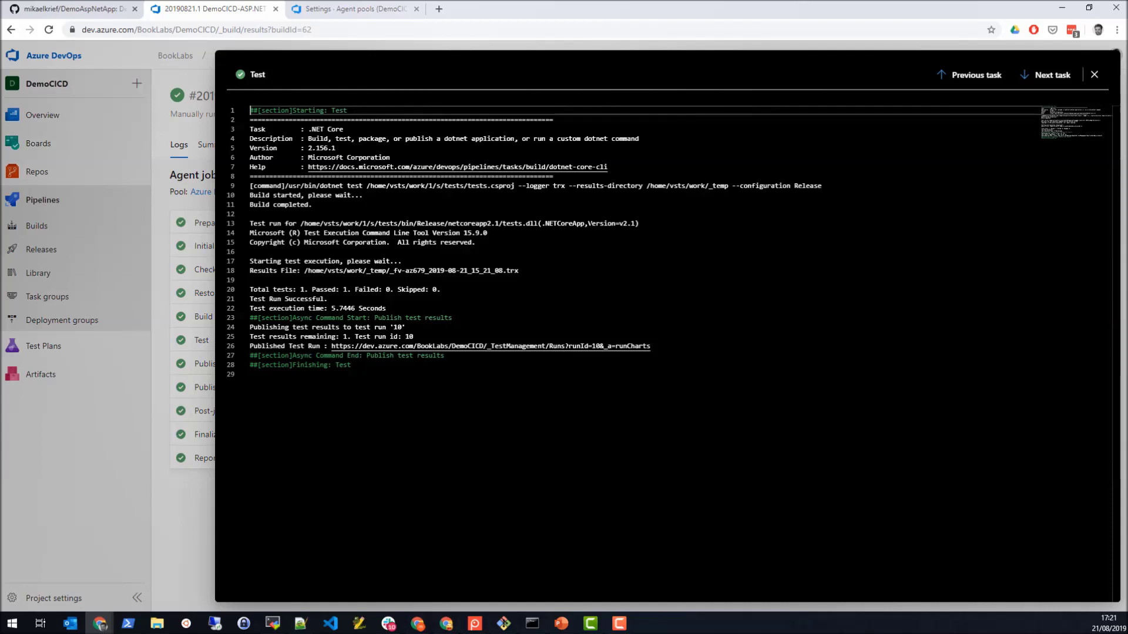
{"action": "left_click", "coordinate": [1093, 76]}
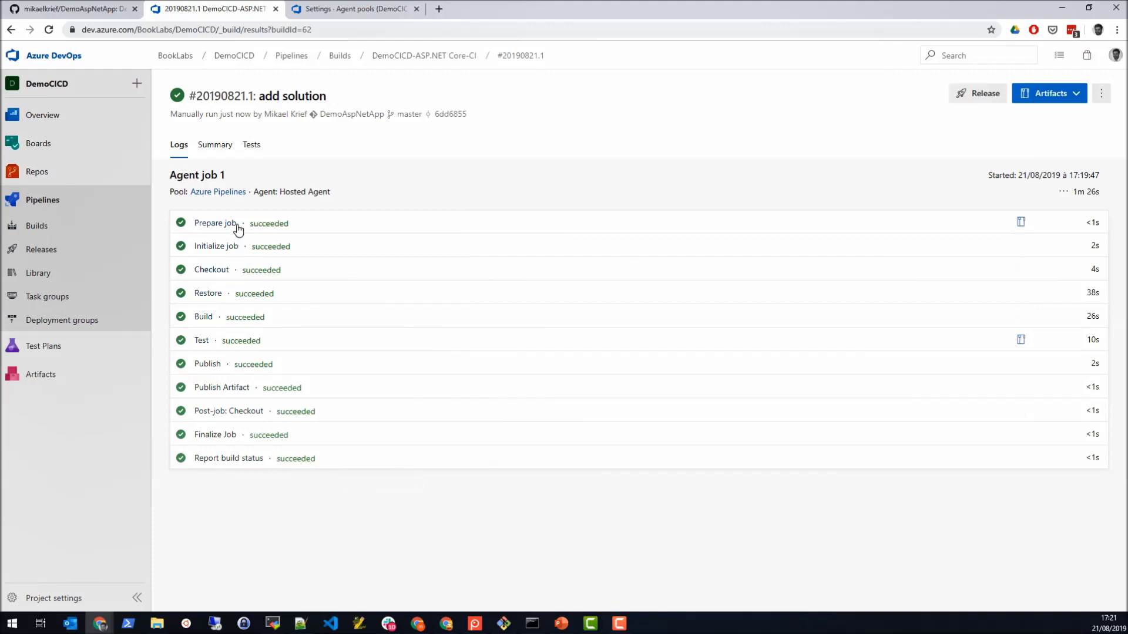
Review the build's summary and its test results.
{"action": "left_click", "coordinate": [219, 154]}
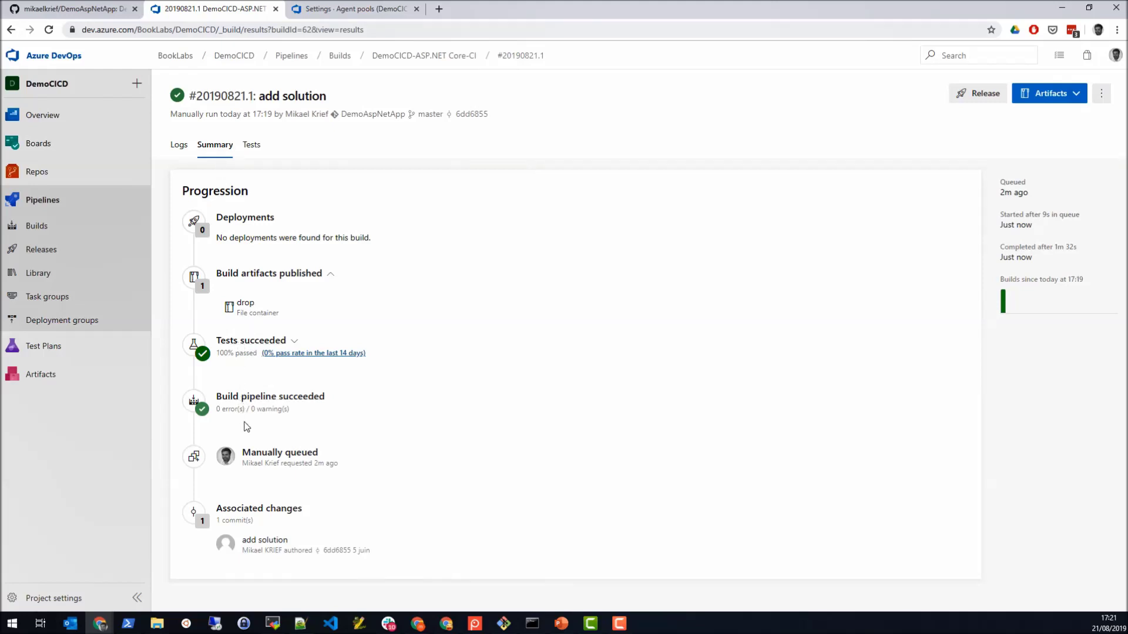
{"action": "left_click", "coordinate": [251, 145]}
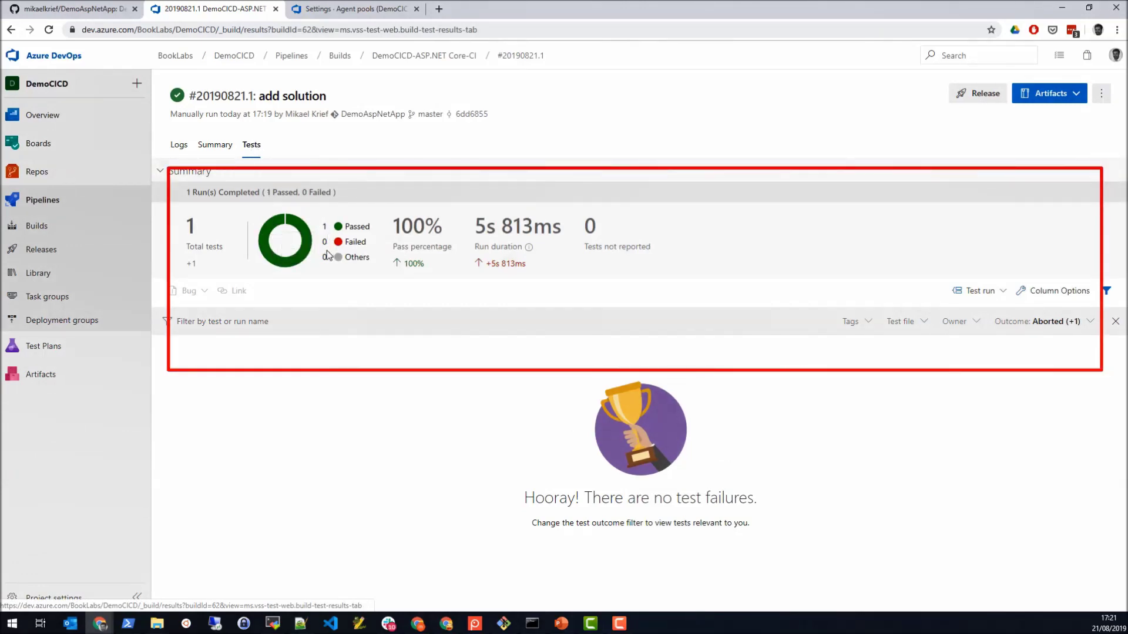
{"action": "left_click", "coordinate": [996, 300]}
{"action": "left_click", "coordinate": [996, 299]}
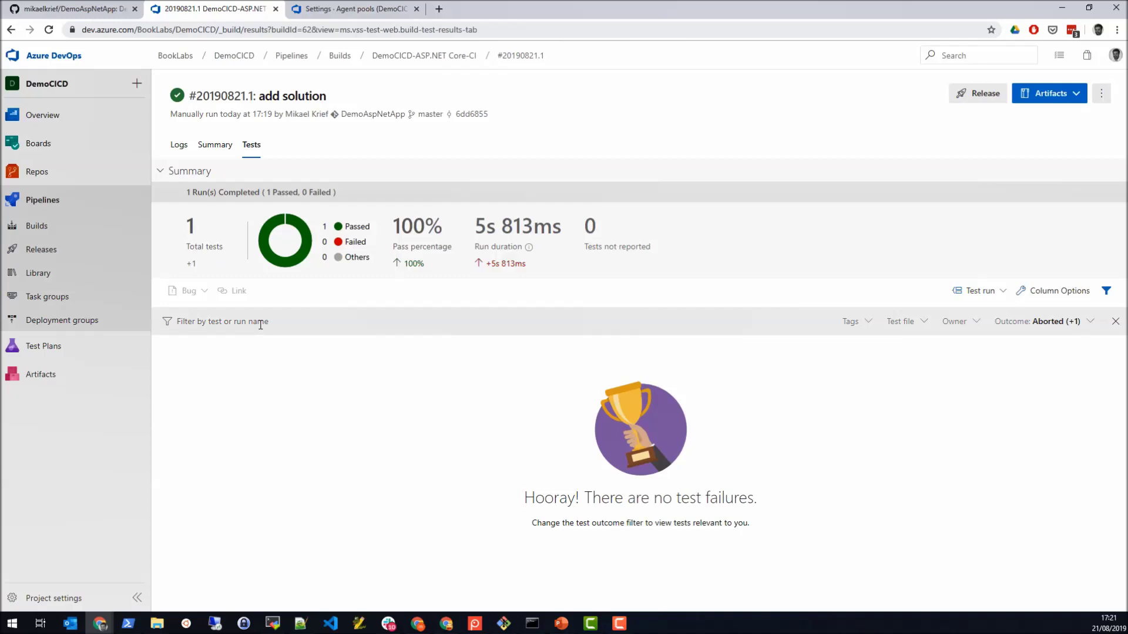
Confirm the drop artifact contains app.zip, then close the artifacts explorer.
{"action": "left_click", "coordinate": [1076, 99]}
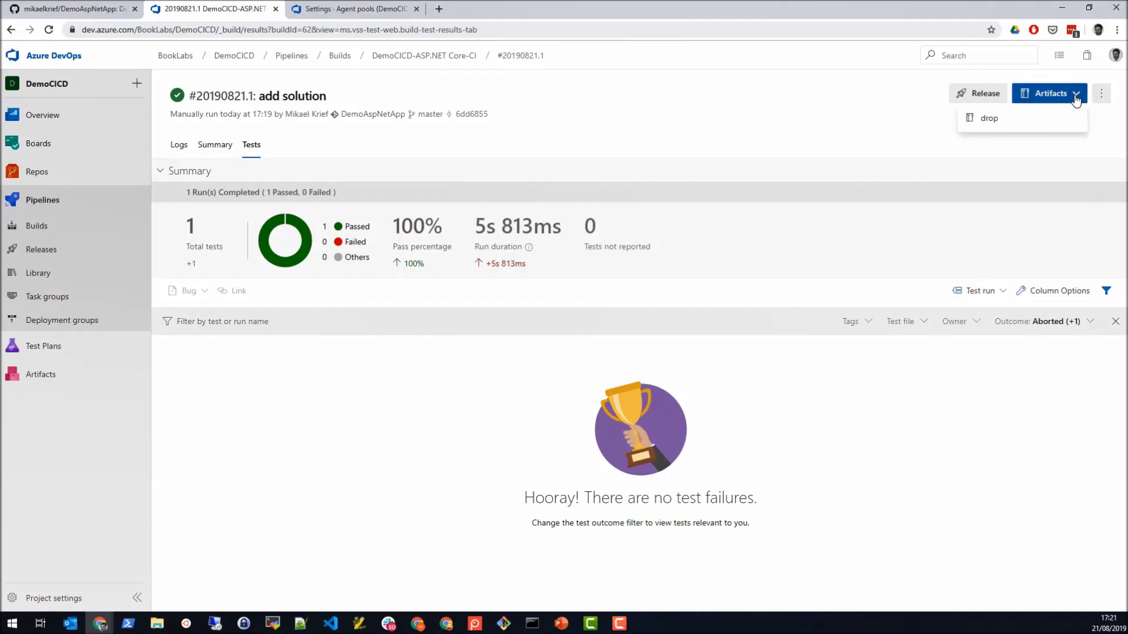
{"action": "left_click", "coordinate": [990, 121]}
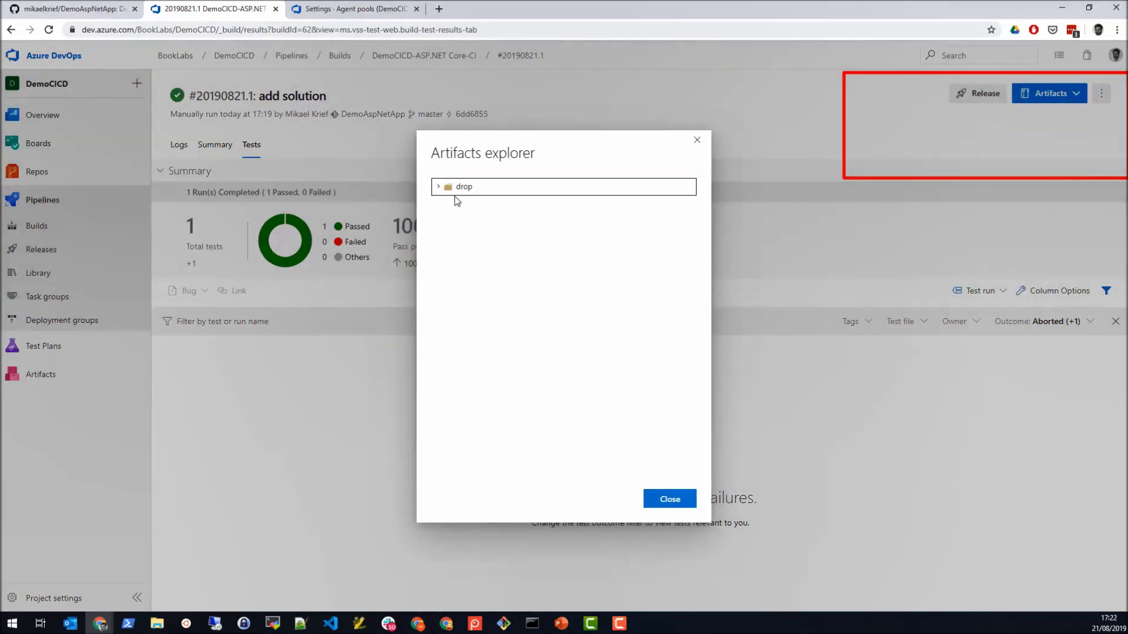
{"action": "left_click", "coordinate": [438, 190]}
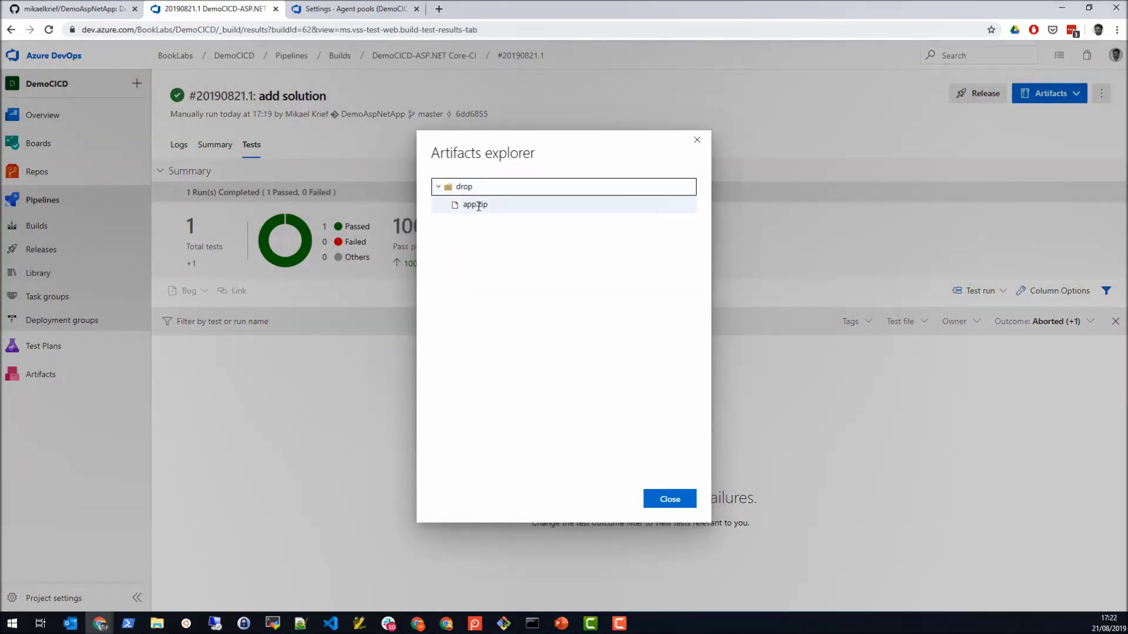
{"action": "left_click", "coordinate": [650, 500]}
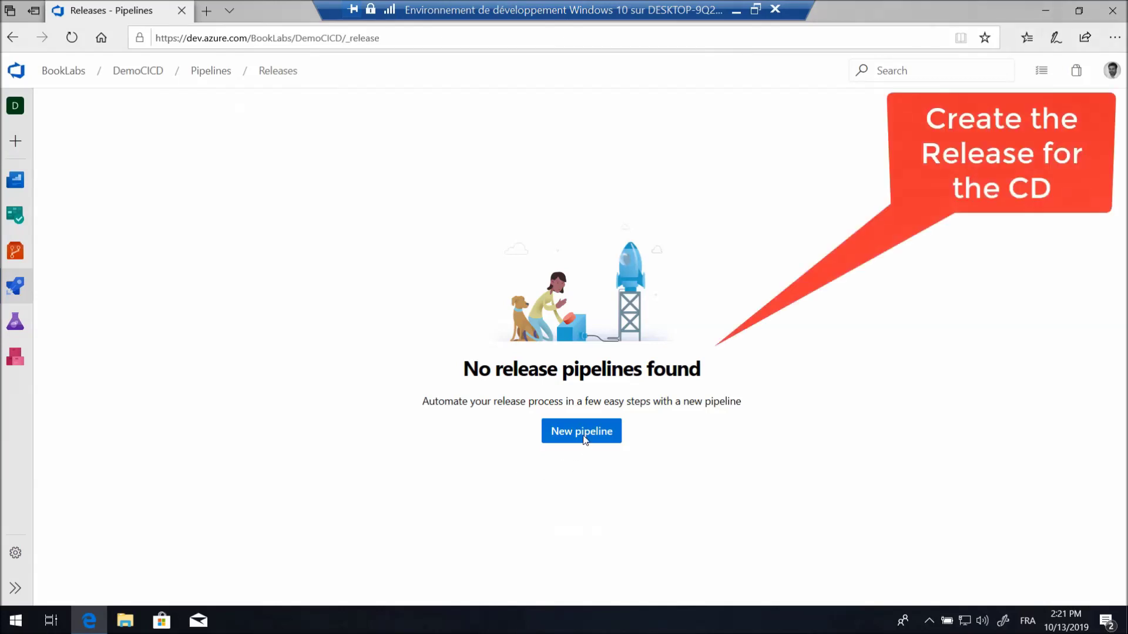
Create a release pipeline from the Azure App Service deployment template and rename Stage 1 to CI.
{"action": "left_click", "coordinate": [585, 433]}
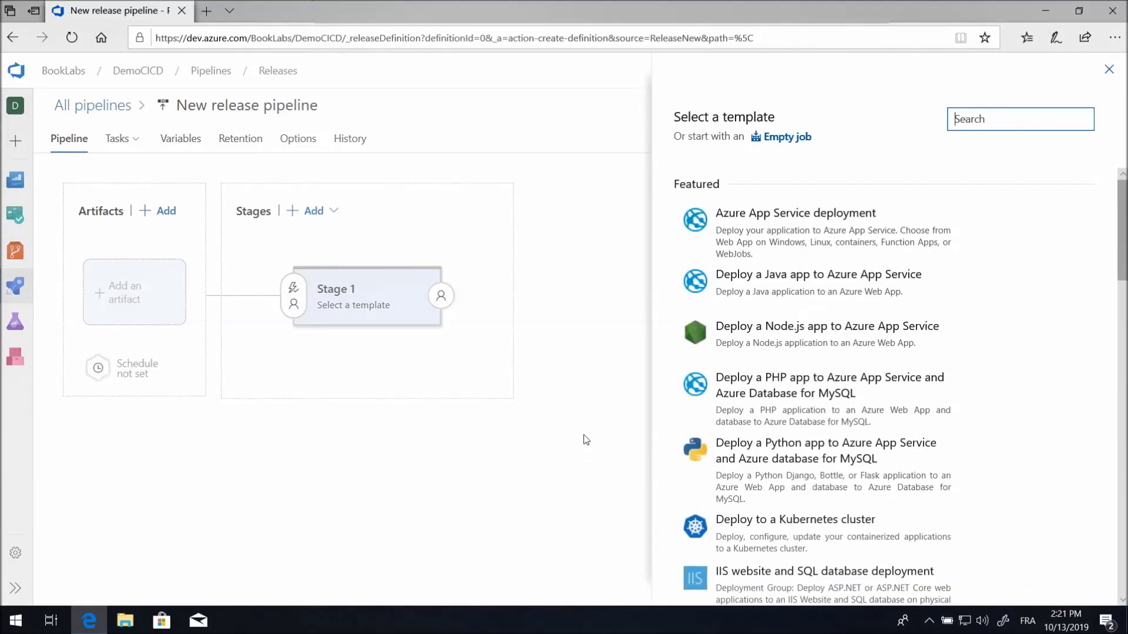
{"action": "left_click", "coordinate": [779, 235]}
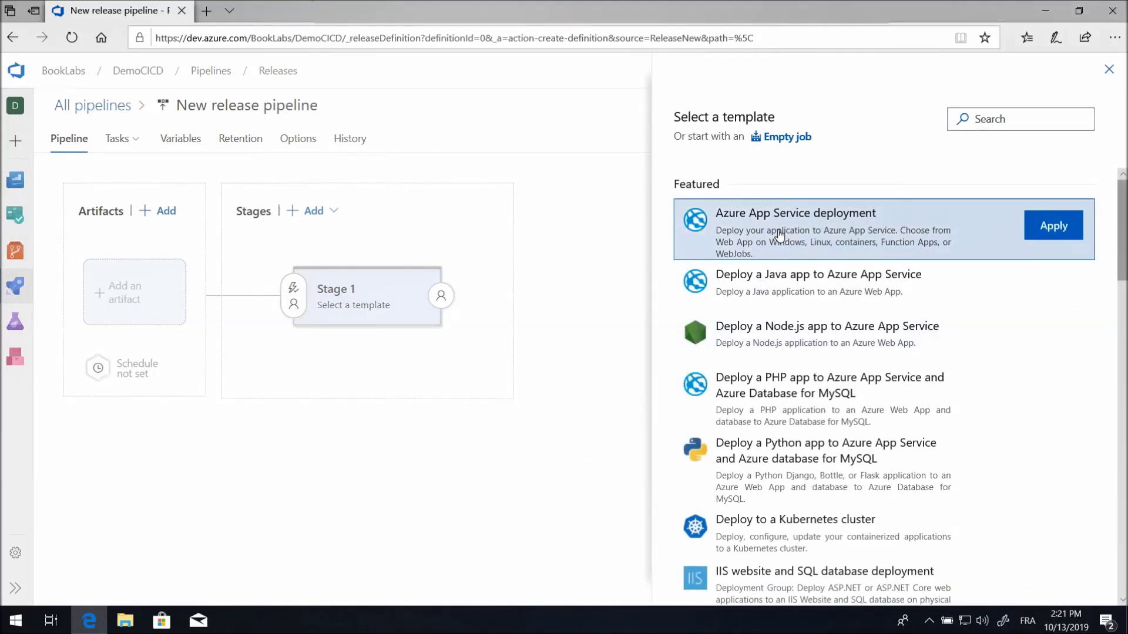
{"action": "left_click", "coordinate": [1052, 228]}
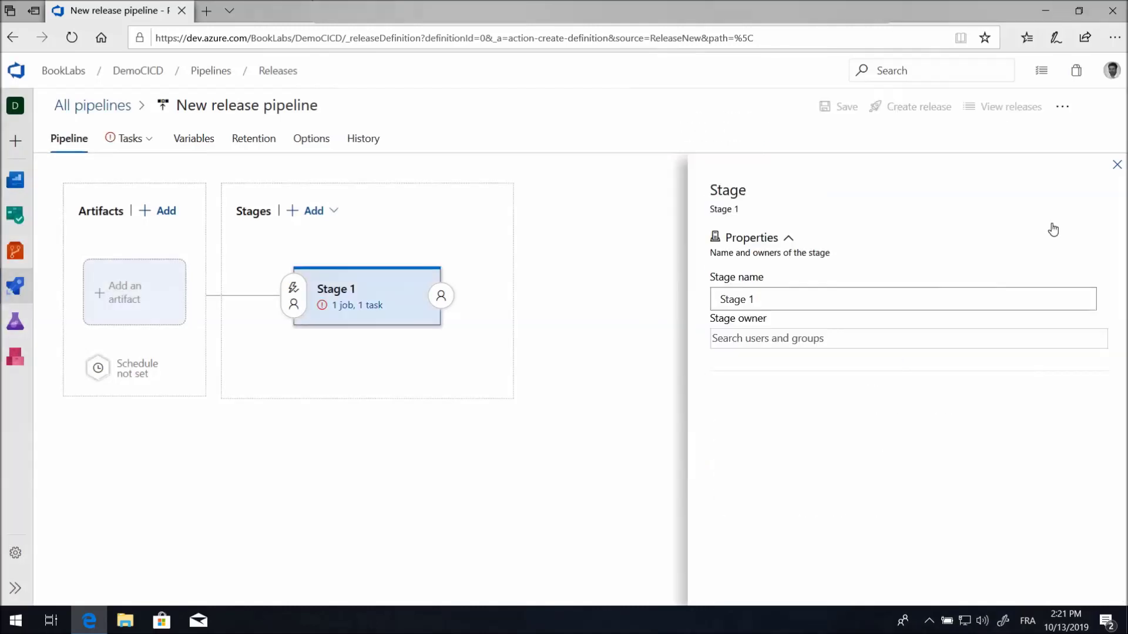
{"action": "left_click_drag", "start_coordinate": [763, 299], "coordinate": [696, 302]}
{"action": "type", "text": "CI"}
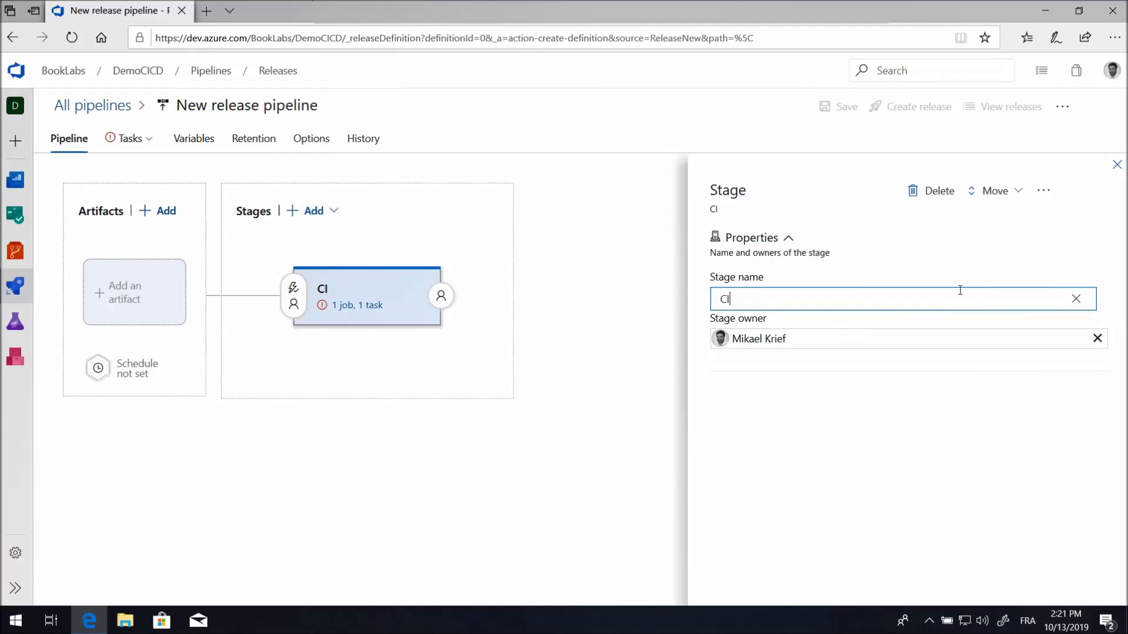
{"action": "left_click", "coordinate": [1117, 164]}
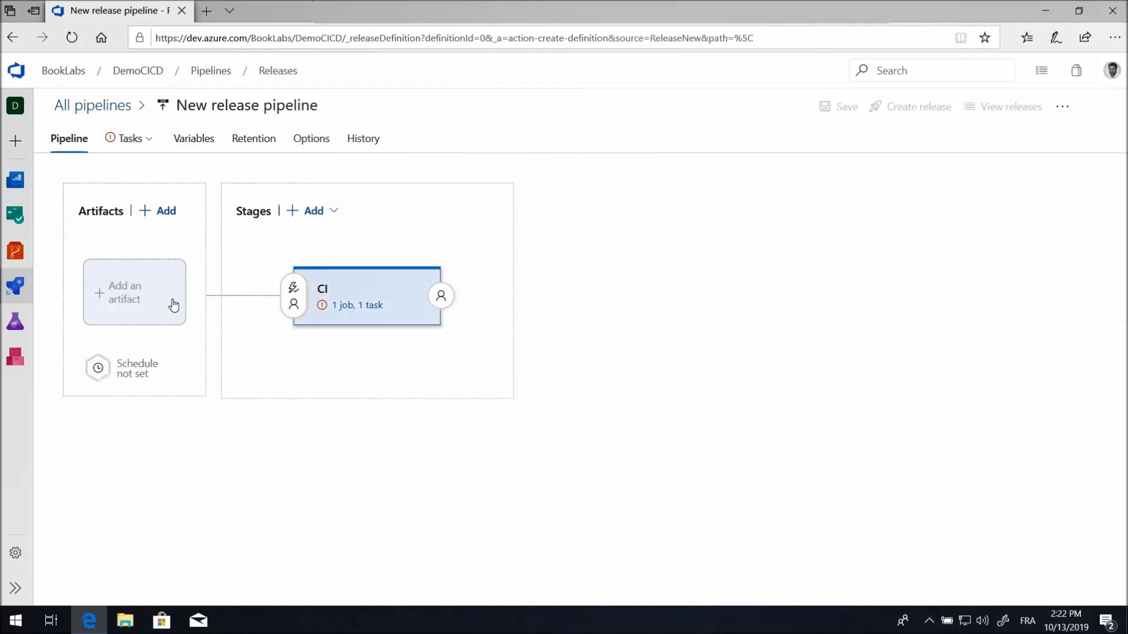
Add the DemoCICD-ASP.NET Core-CI build as the release pipeline's artifact.
{"action": "left_click", "coordinate": [136, 289]}
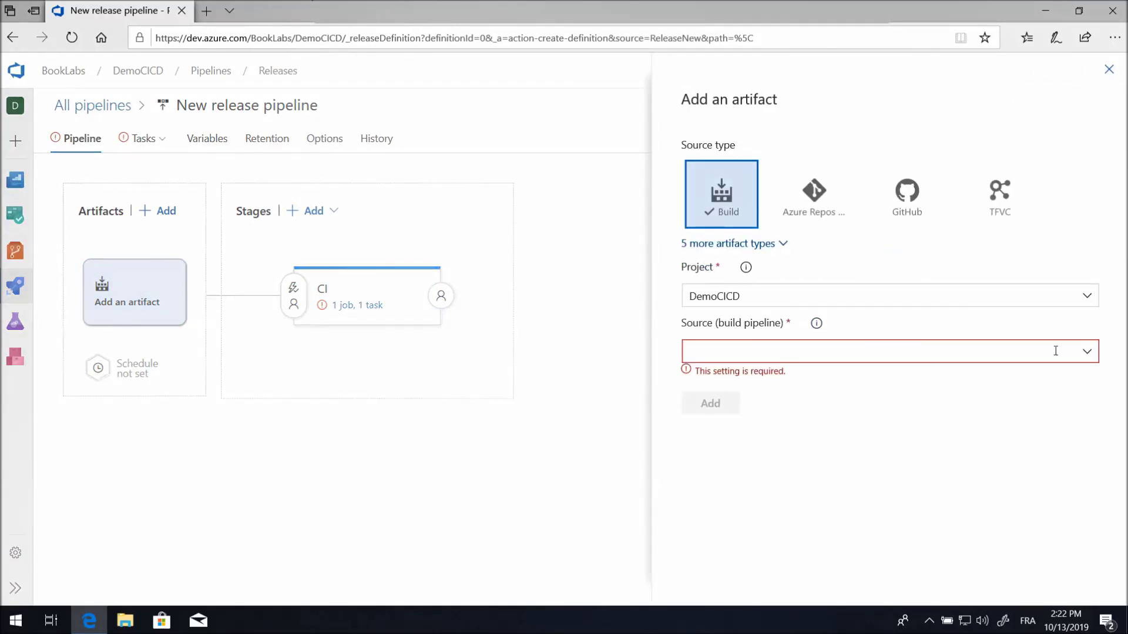
{"action": "left_click", "coordinate": [1088, 354]}
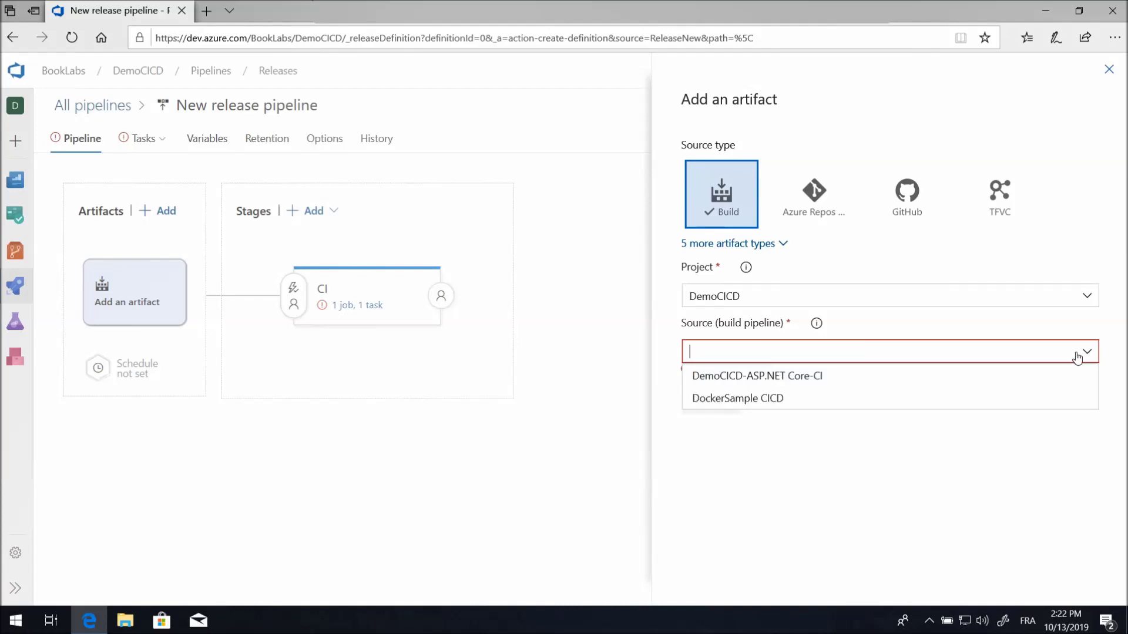
{"action": "left_click", "coordinate": [820, 376]}
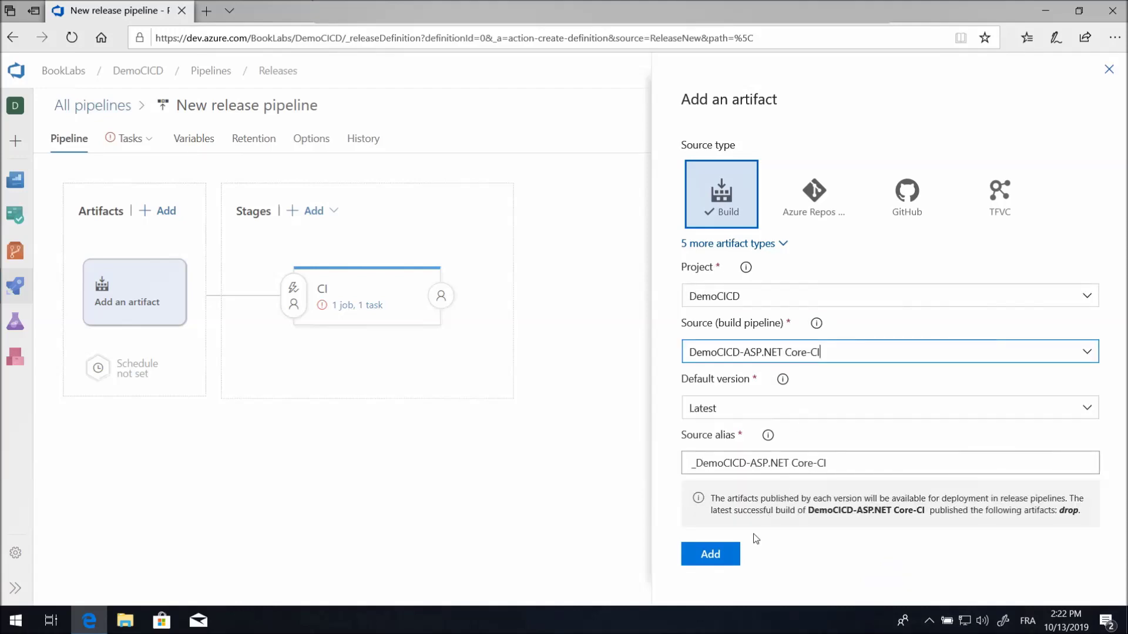
{"action": "left_click", "coordinate": [711, 555]}
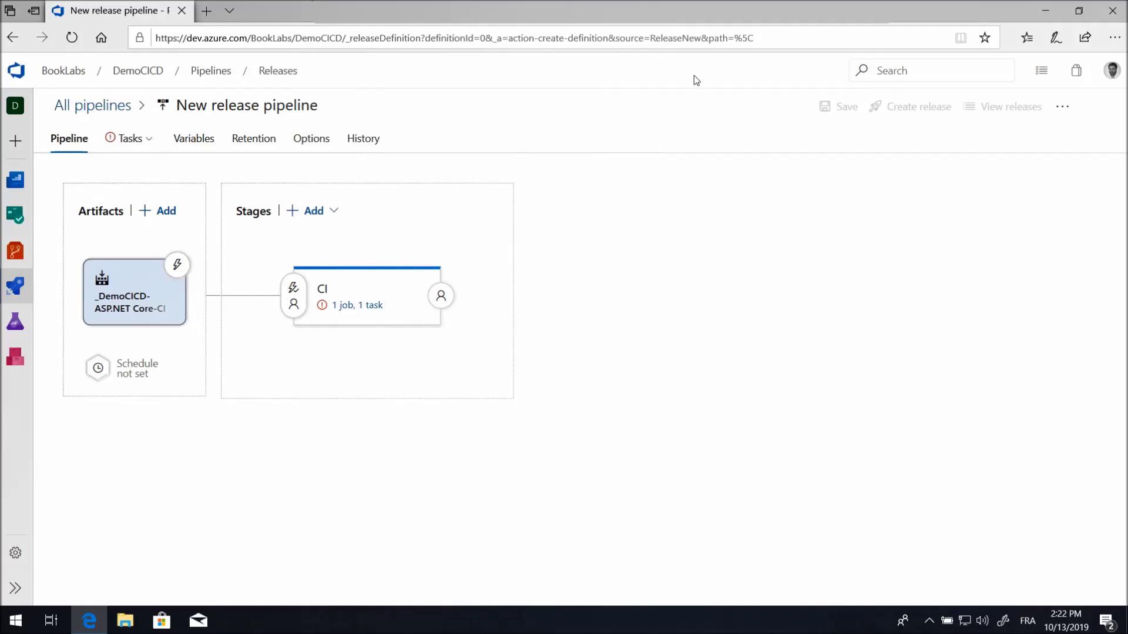
{"action": "left_click", "coordinate": [361, 304]}
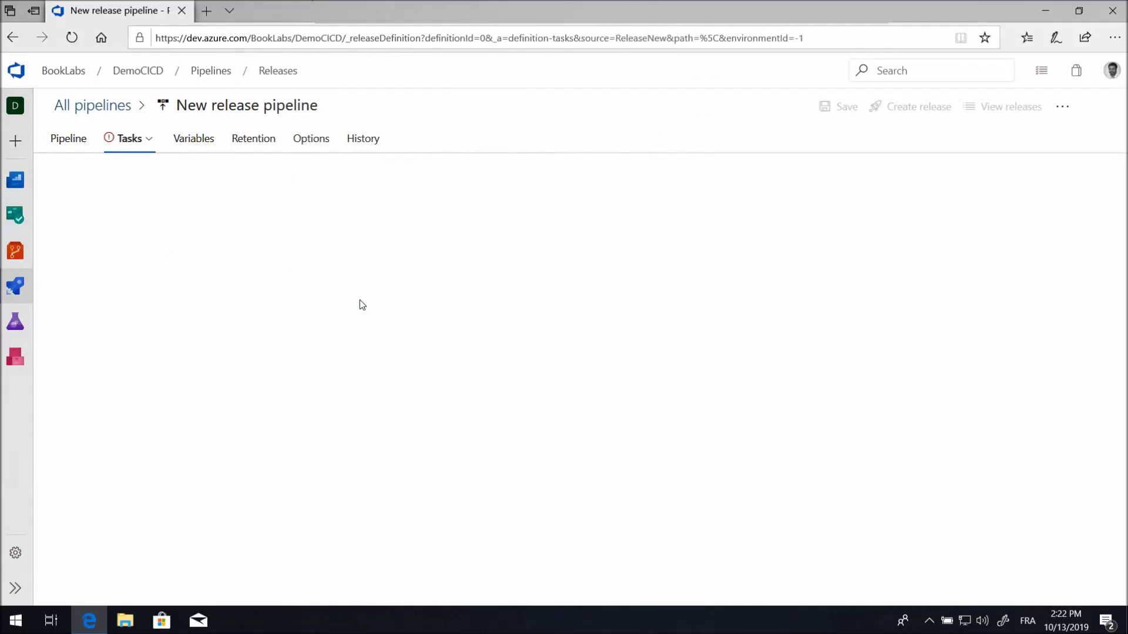
{"action": "key", "text": "alt+Left"}
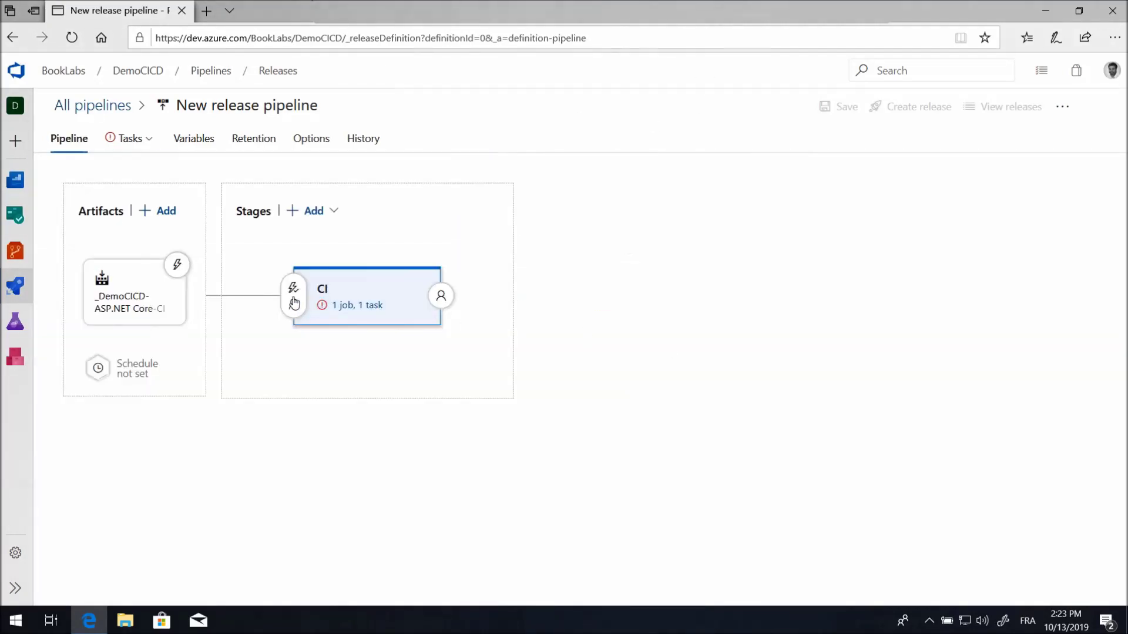
Enable the artifact's continuous deployment trigger and bring up the CI stage's task settings.
{"action": "left_click", "coordinate": [178, 268]}
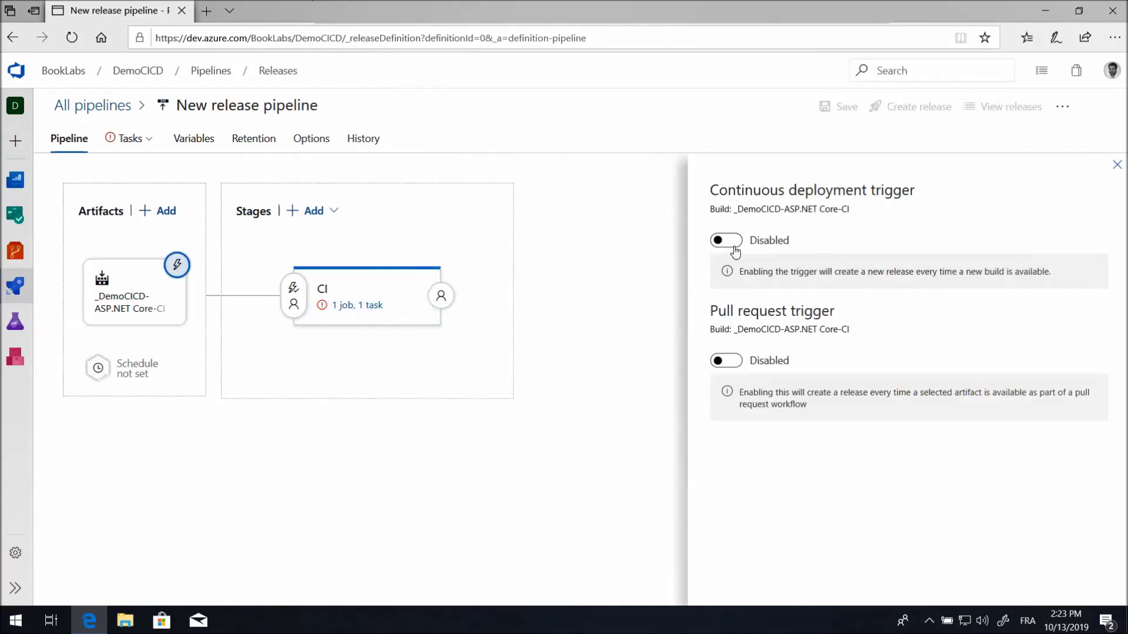
{"action": "left_click", "coordinate": [733, 248]}
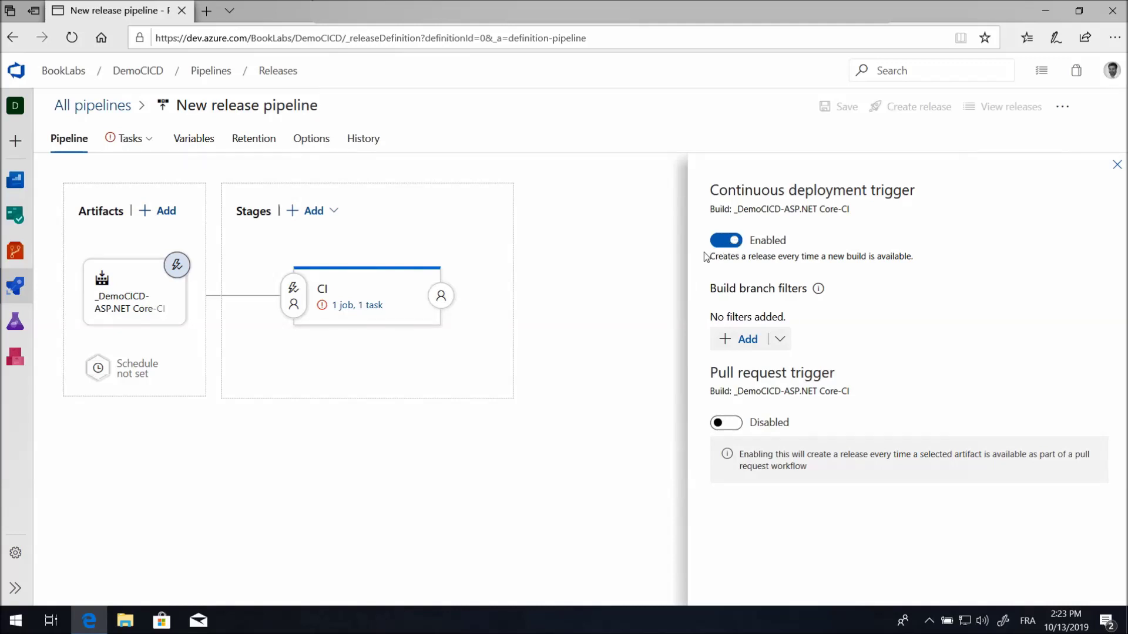
{"action": "left_click", "coordinate": [353, 305]}
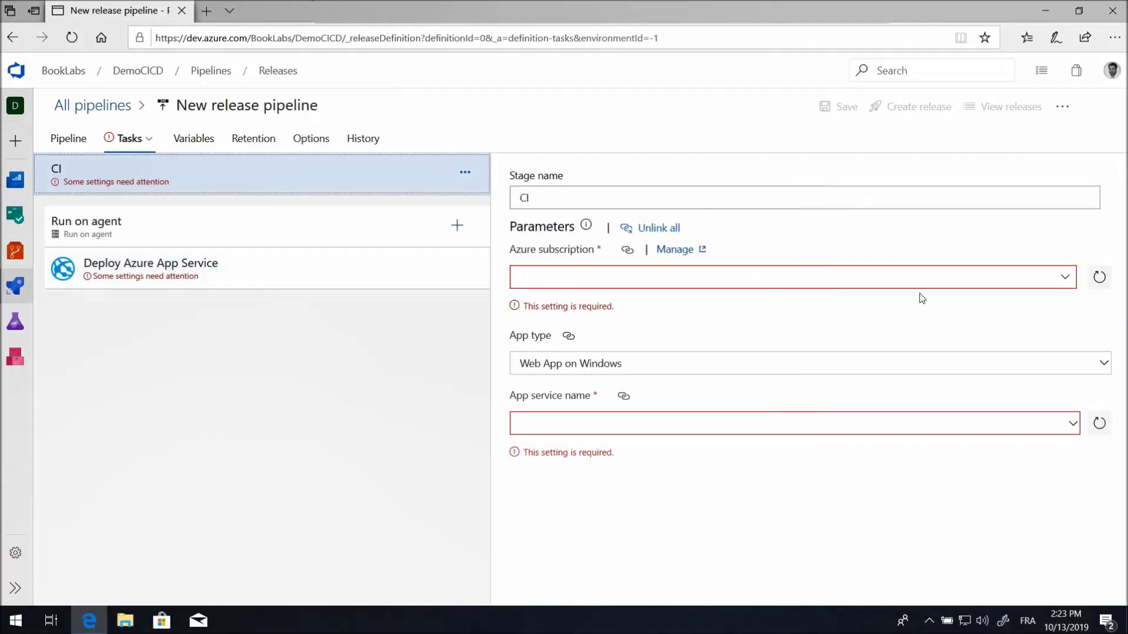
Point the CI stage's deployment at the DEMO Azure subscription and the demobook-ci2 app service.
{"action": "left_click", "coordinate": [1064, 281]}
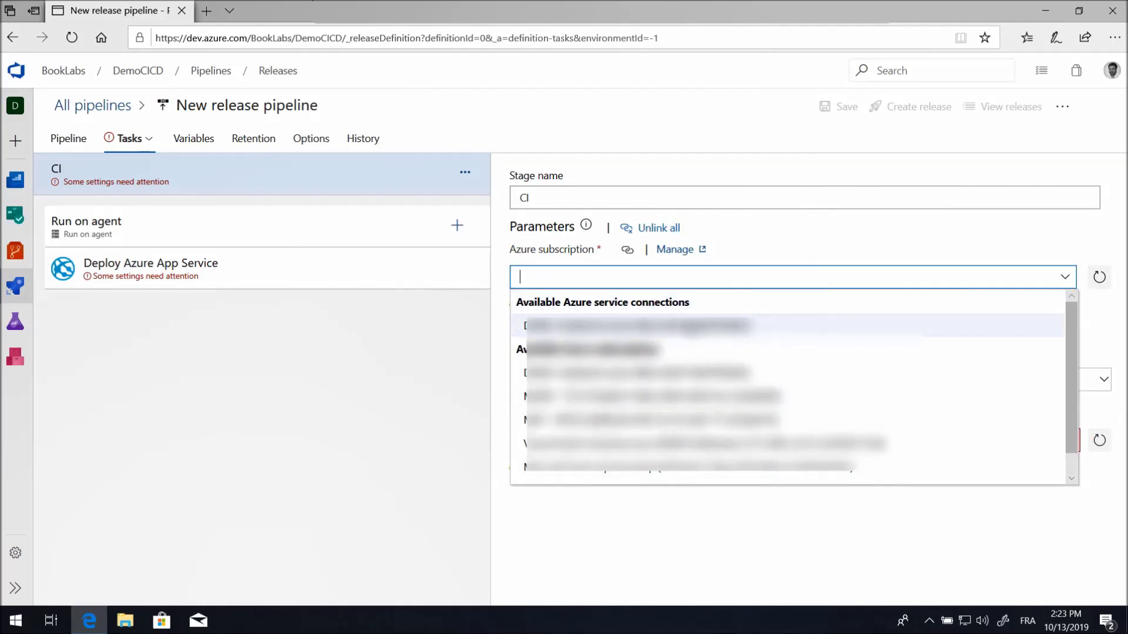
{"action": "left_click", "coordinate": [677, 326]}
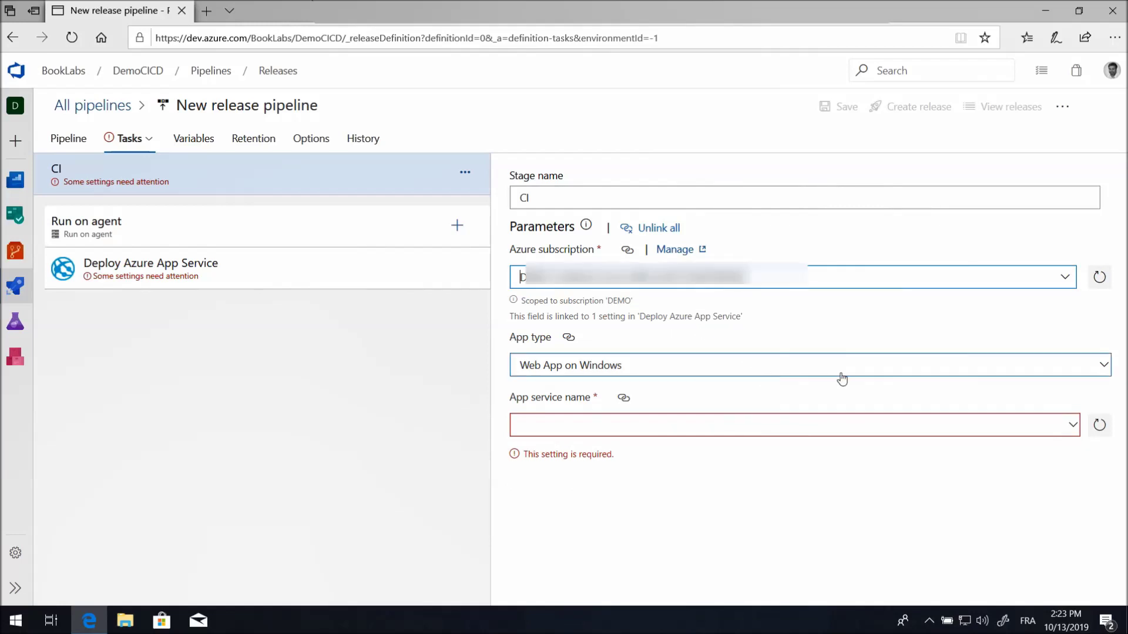
{"action": "left_click", "coordinate": [1072, 425]}
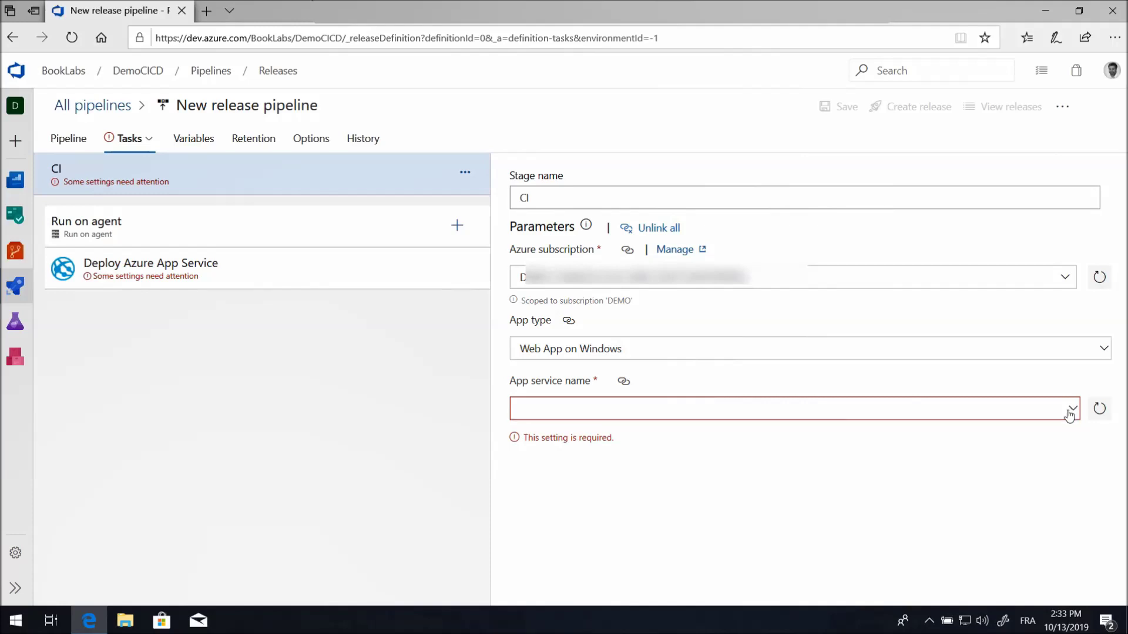
{"action": "left_click", "coordinate": [1072, 411]}
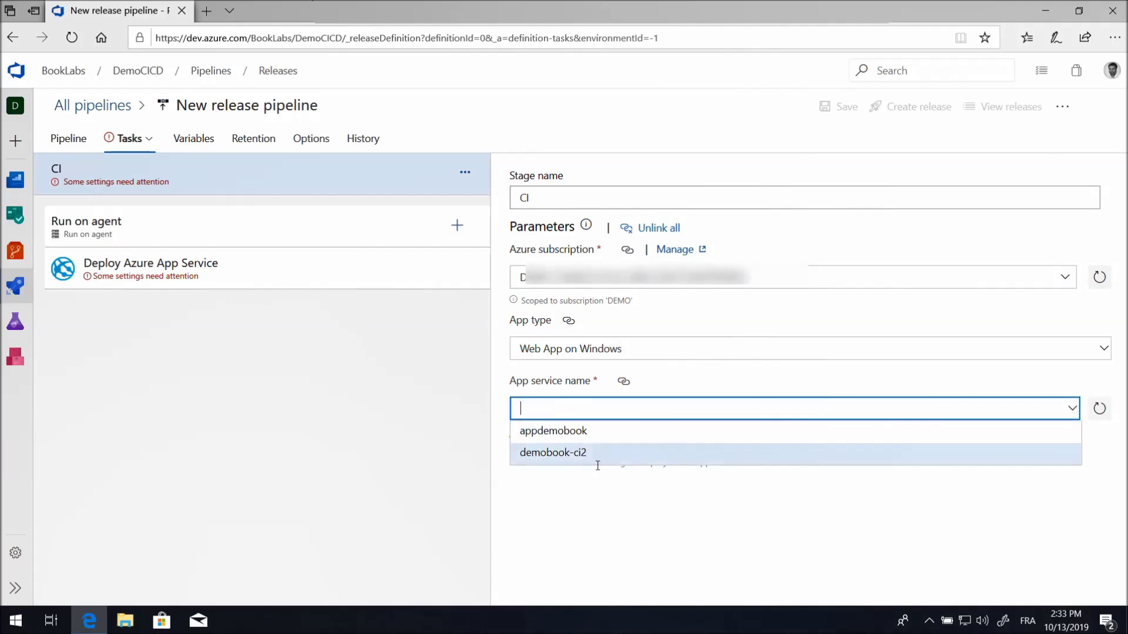
{"action": "left_click", "coordinate": [597, 462]}
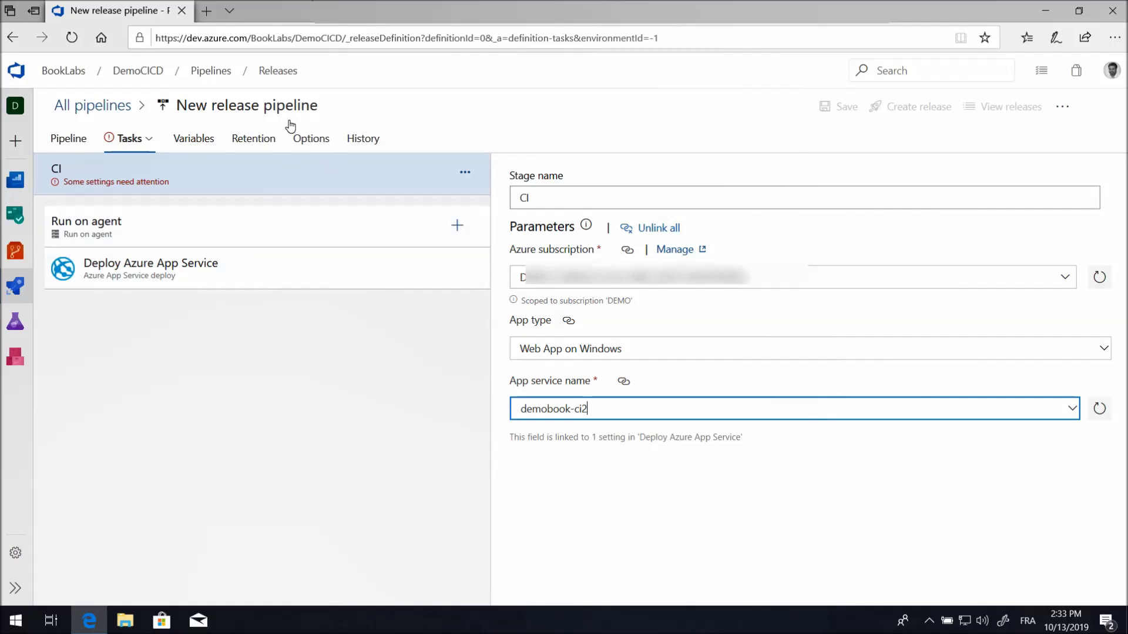
Rename the release pipeline from 'New release pipeline' to 'DeployApp CD'.
{"action": "left_click", "coordinate": [272, 103]}
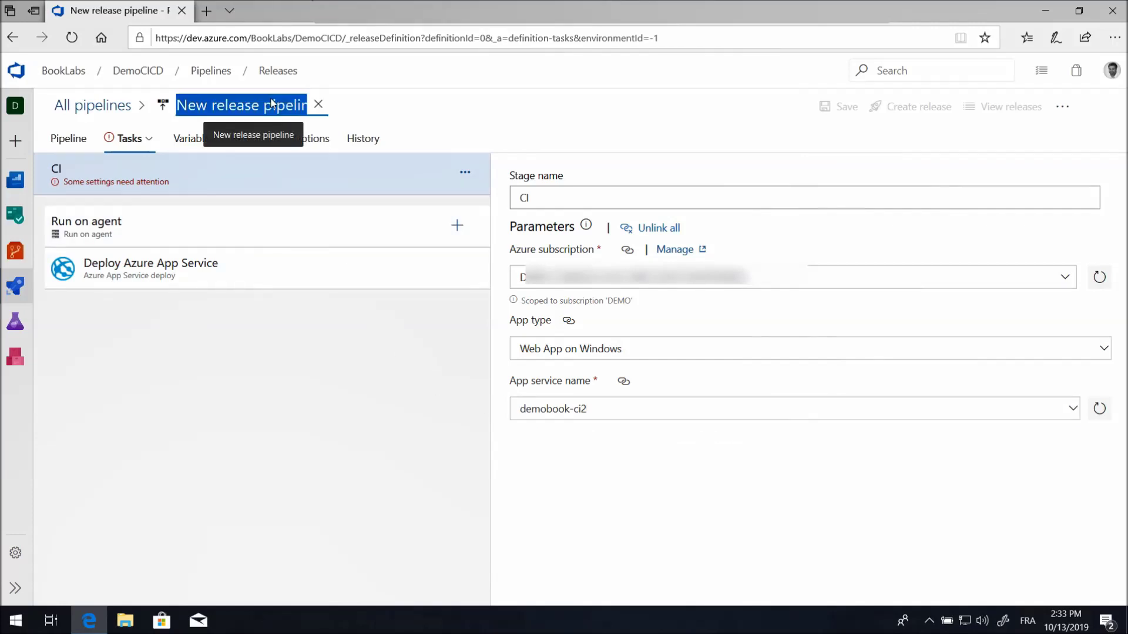
{"action": "type", "text": "De"}
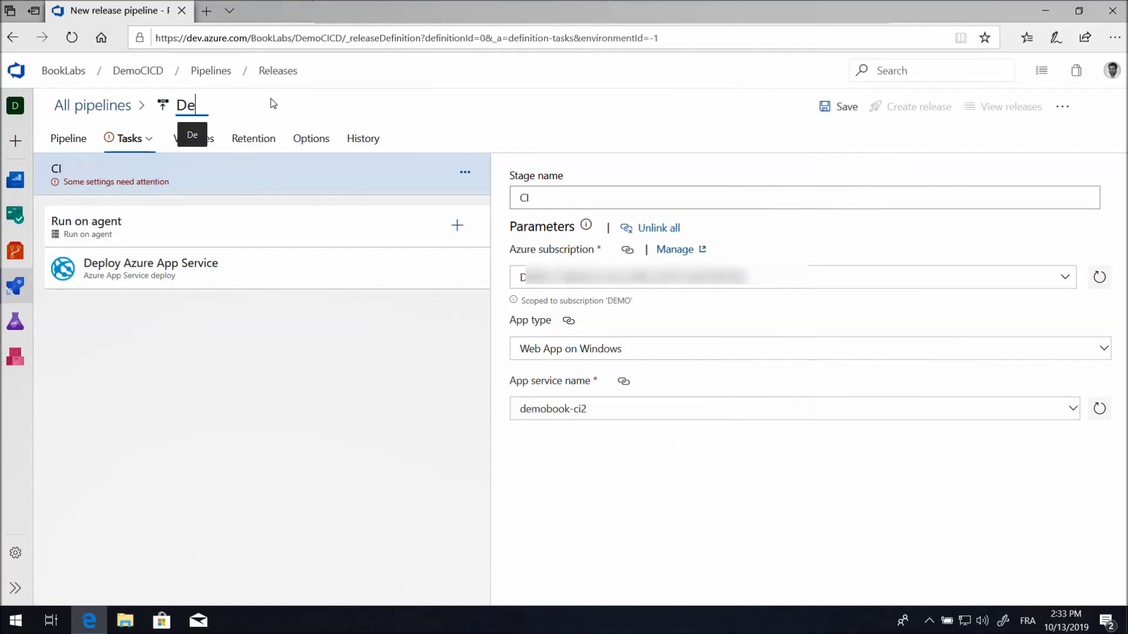
{"action": "type", "text": "ployApp"}
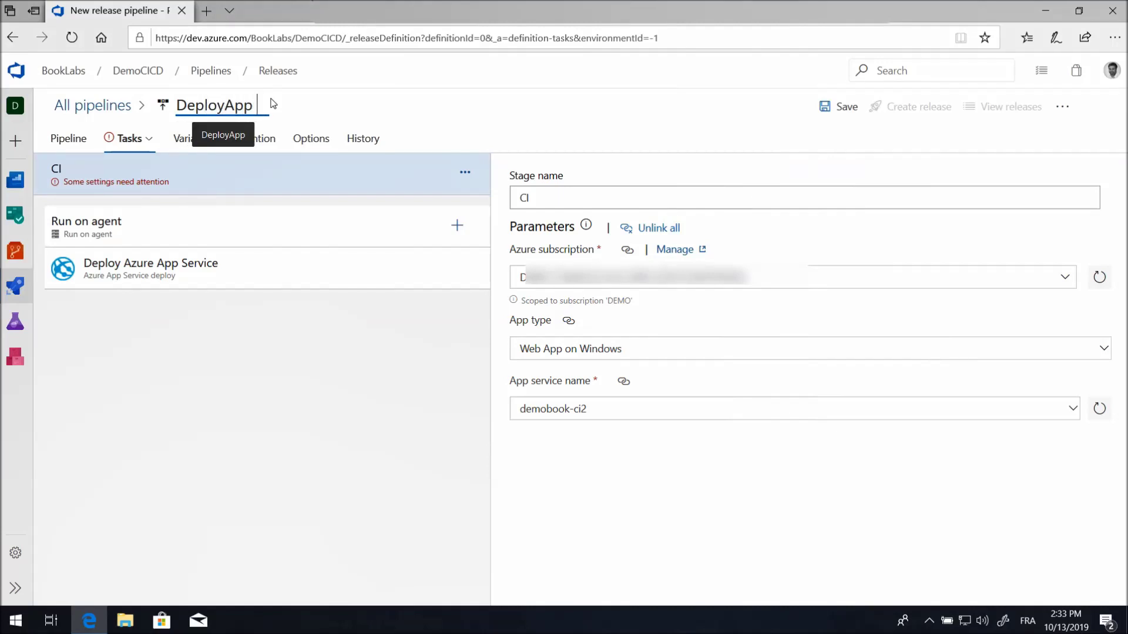
{"action": "type", "text": " CD"}
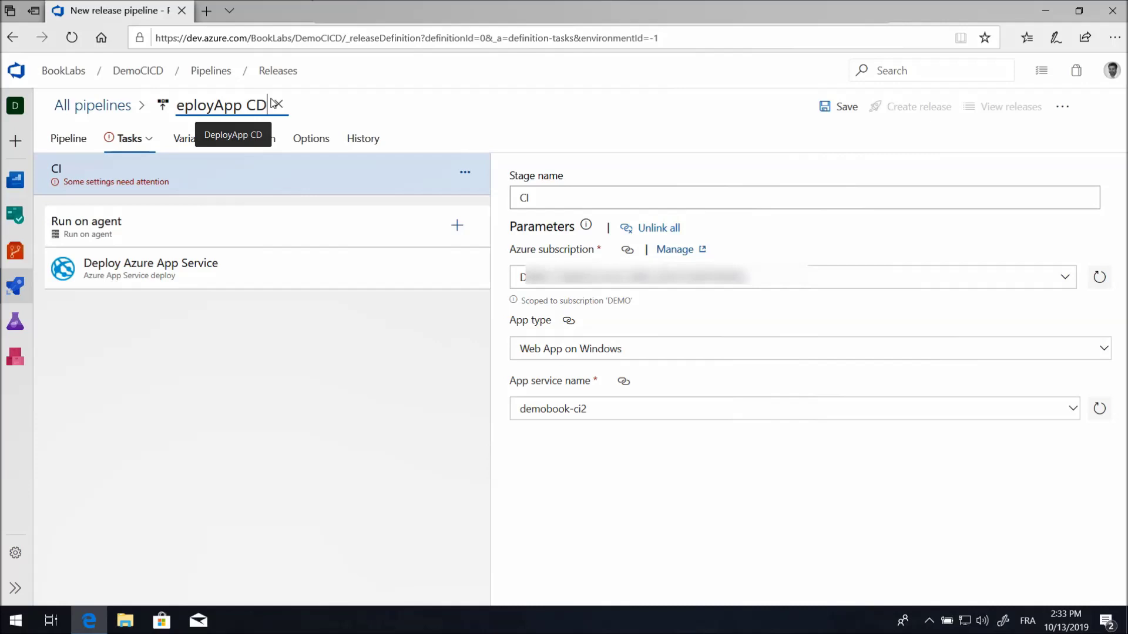
{"action": "left_click", "coordinate": [344, 101]}
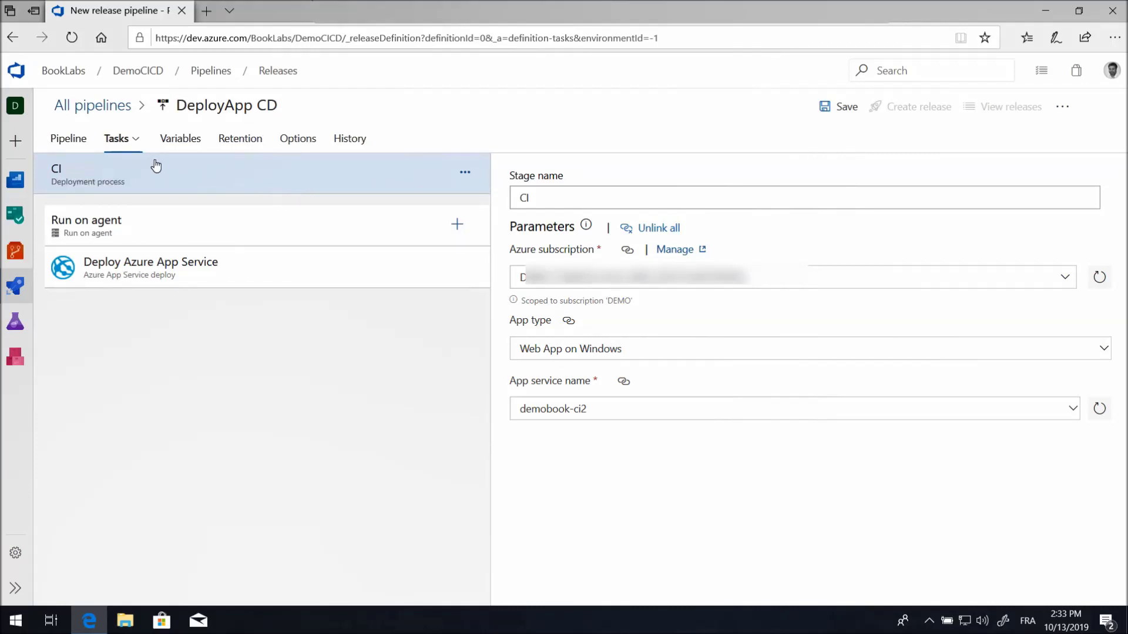
Clone the CI stage and rename the copy to QA.
{"action": "left_click", "coordinate": [69, 140]}
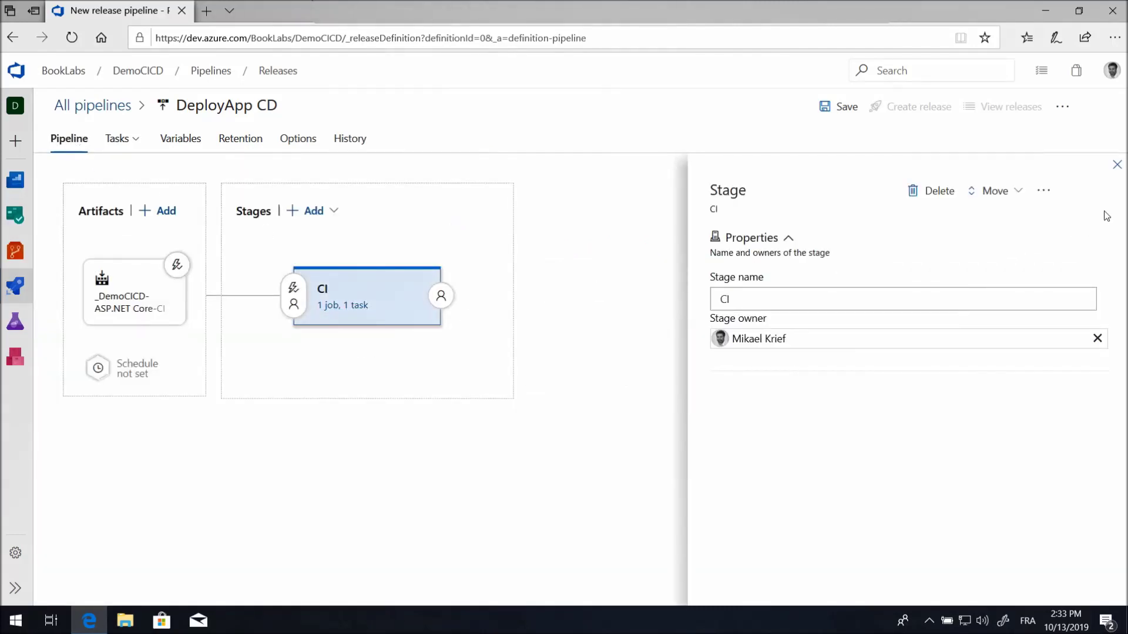
{"action": "left_click", "coordinate": [1118, 167]}
{"action": "mouse_move", "coordinate": [378, 344]}
{"action": "left_click", "coordinate": [381, 346]}
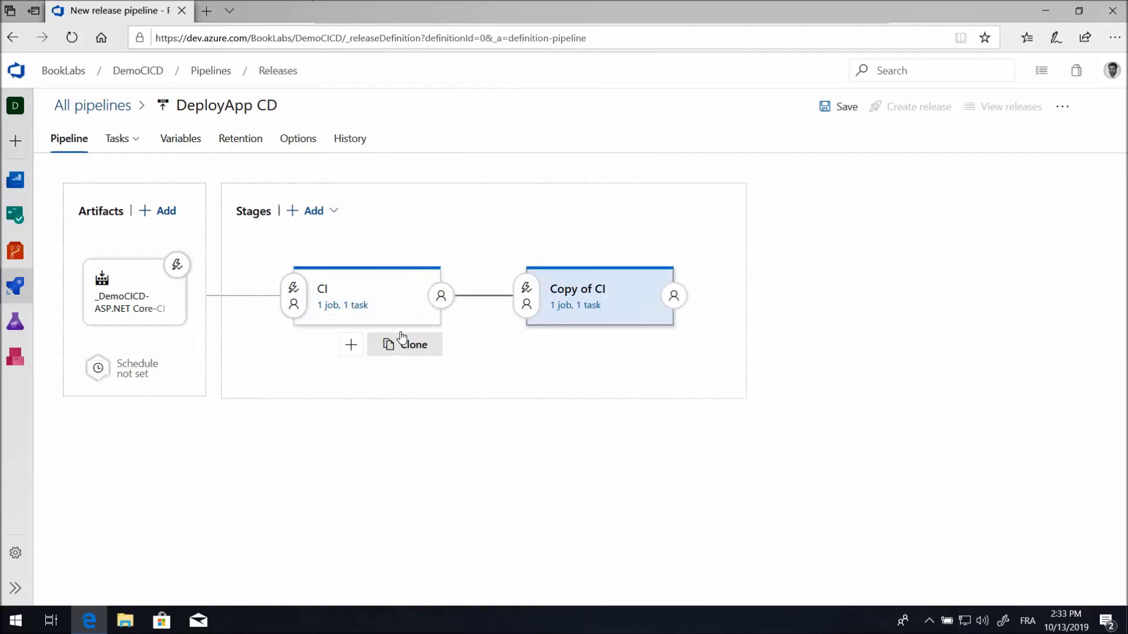
{"action": "left_click", "coordinate": [587, 294]}
{"action": "left_click_drag", "start_coordinate": [785, 303], "coordinate": [702, 322]}
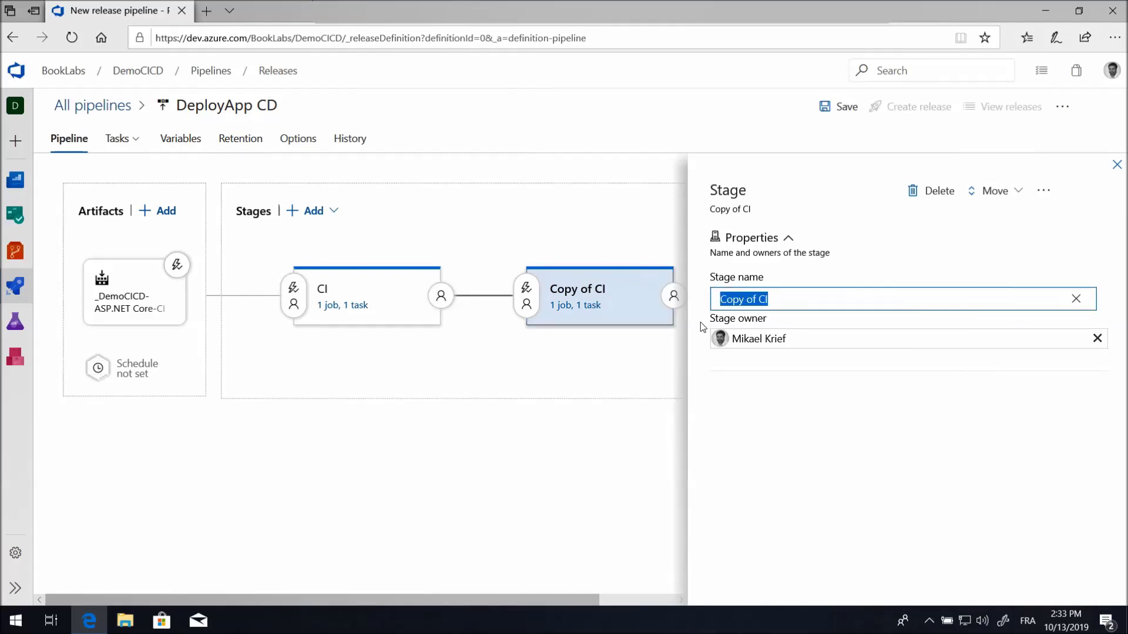
{"action": "type", "text": "QA"}
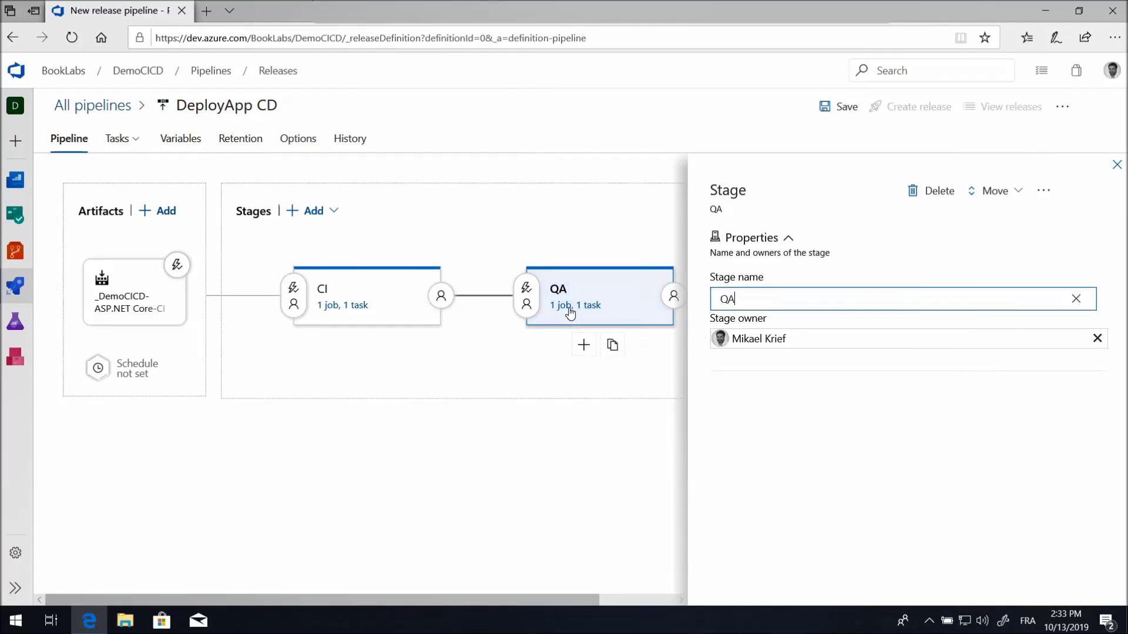
Change the QA stage's App Service name from demobook-ci2 to demobook-qa.
{"action": "left_click", "coordinate": [570, 311]}
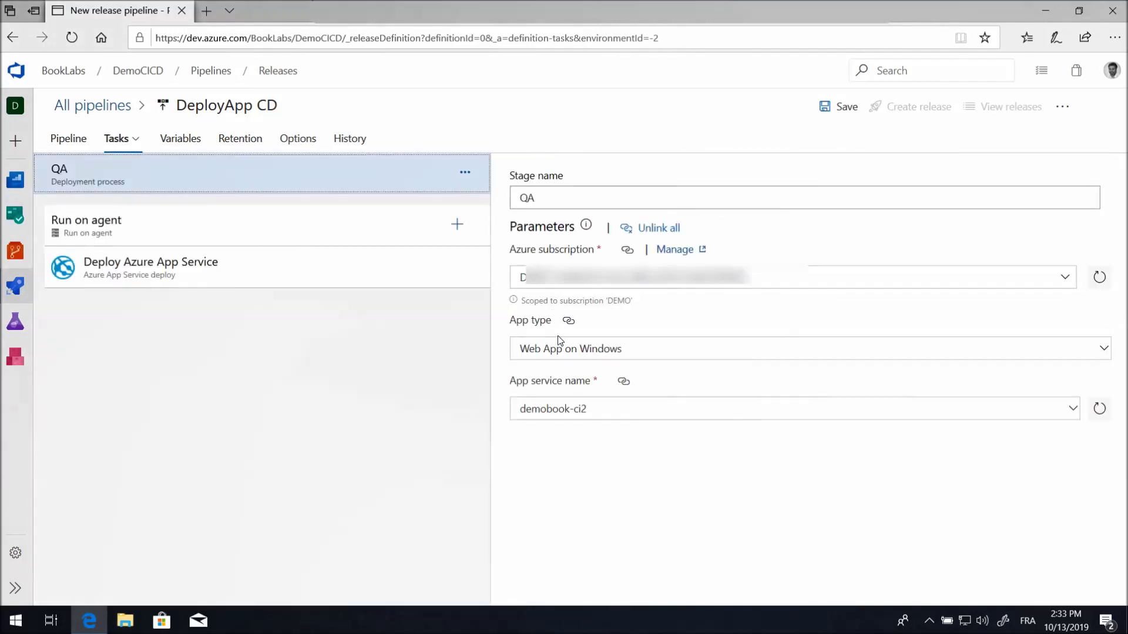
{"action": "left_click", "coordinate": [615, 407]}
{"action": "left_click_drag", "start_coordinate": [613, 407], "coordinate": [574, 408]}
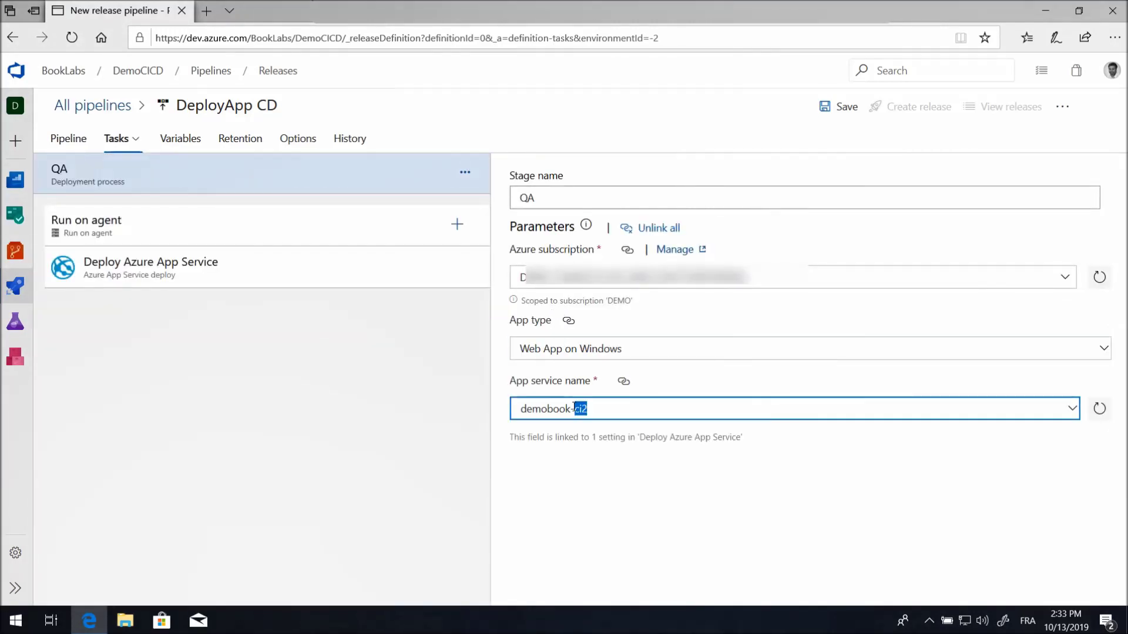
{"action": "type", "text": "qa"}
{"action": "left_click", "coordinate": [60, 146]}
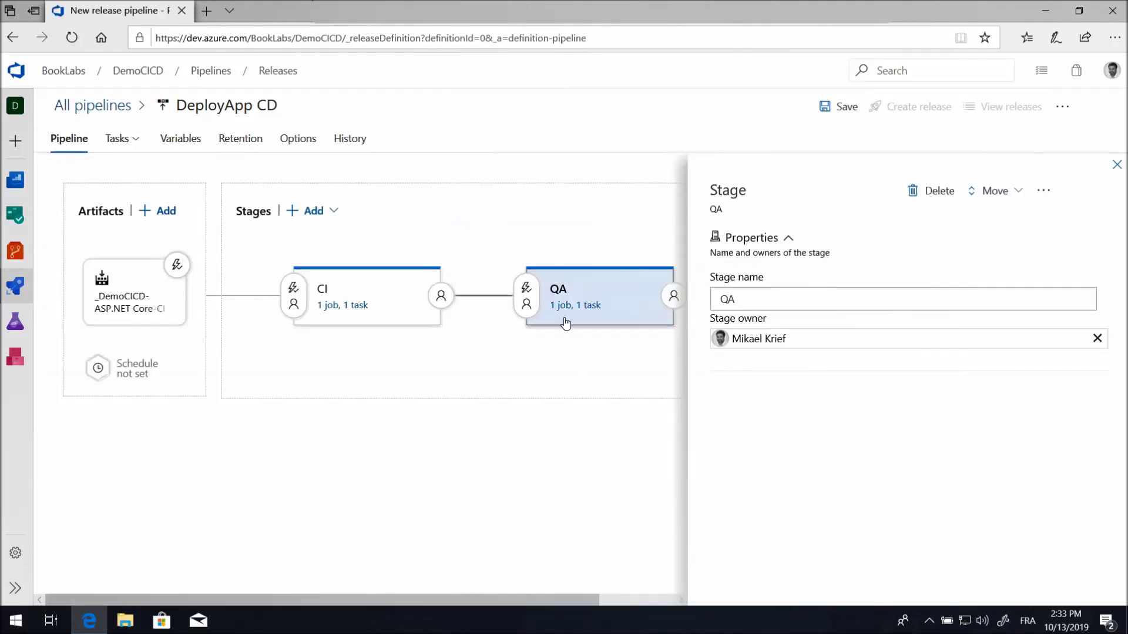
Clone the QA stage and rename the copy to PROD.
{"action": "left_click", "coordinate": [1118, 166]}
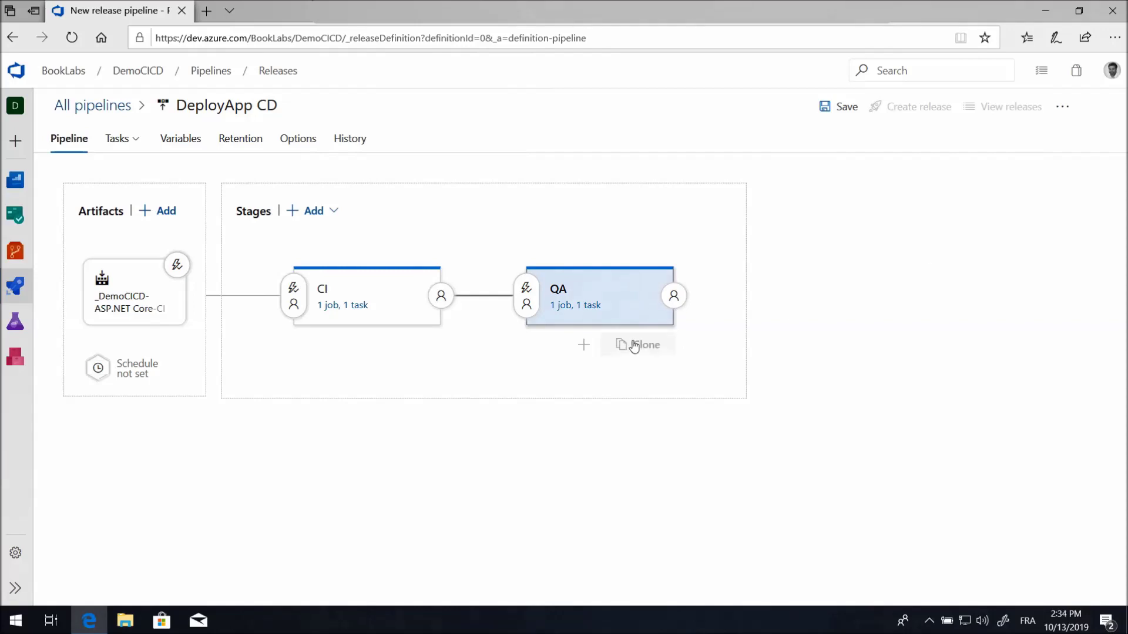
{"action": "left_click", "coordinate": [617, 348]}
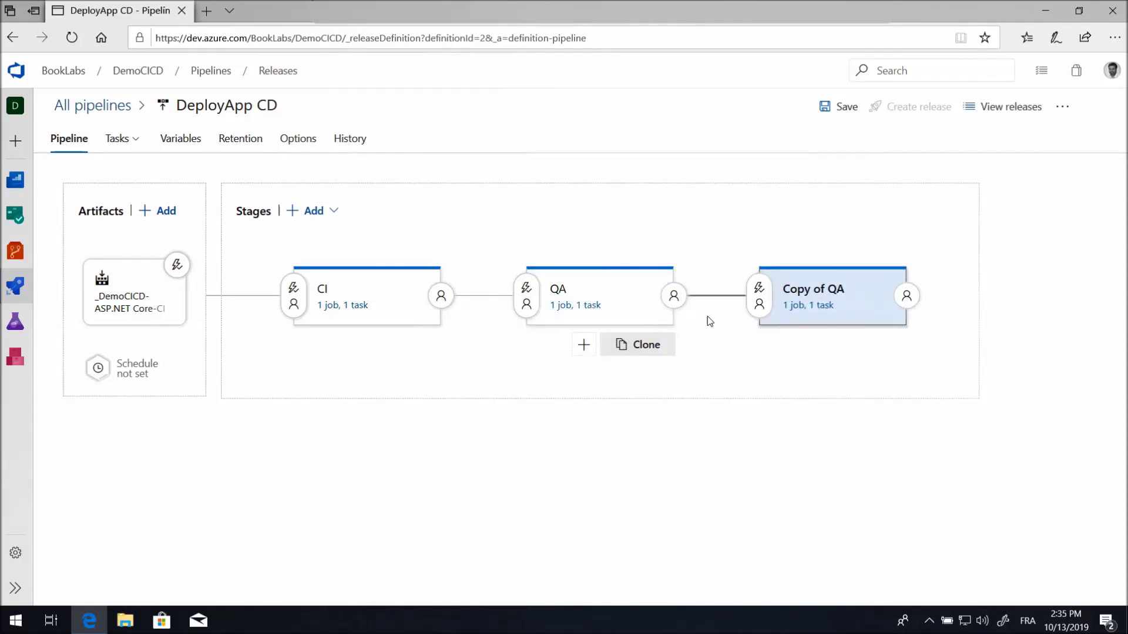
{"action": "left_click", "coordinate": [807, 296]}
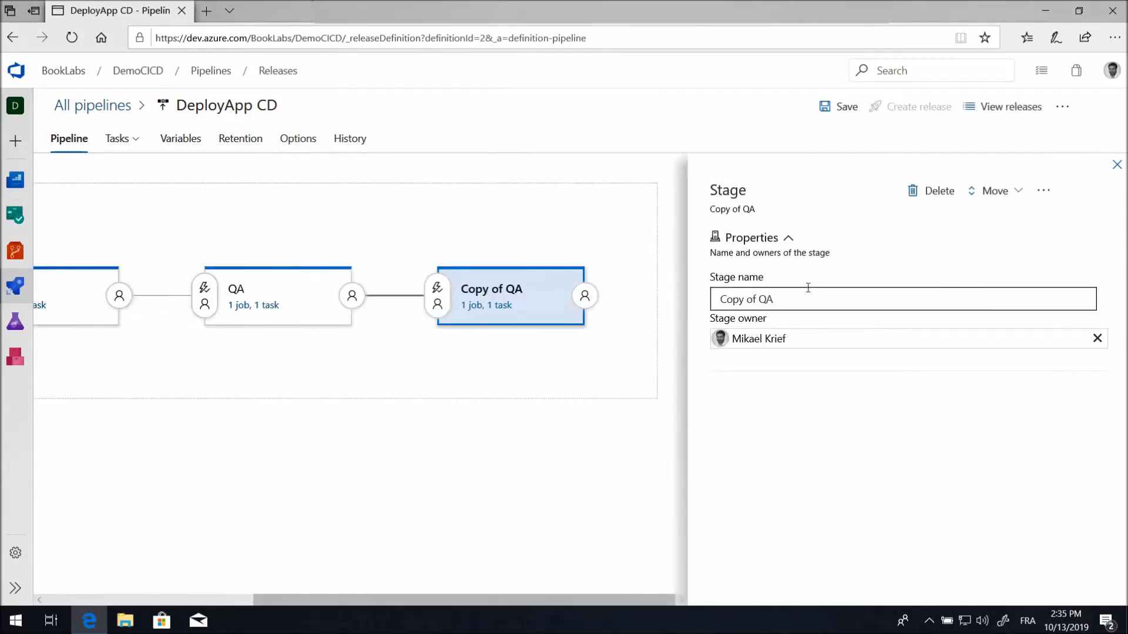
{"action": "left_click_drag", "start_coordinate": [806, 299], "coordinate": [705, 300]}
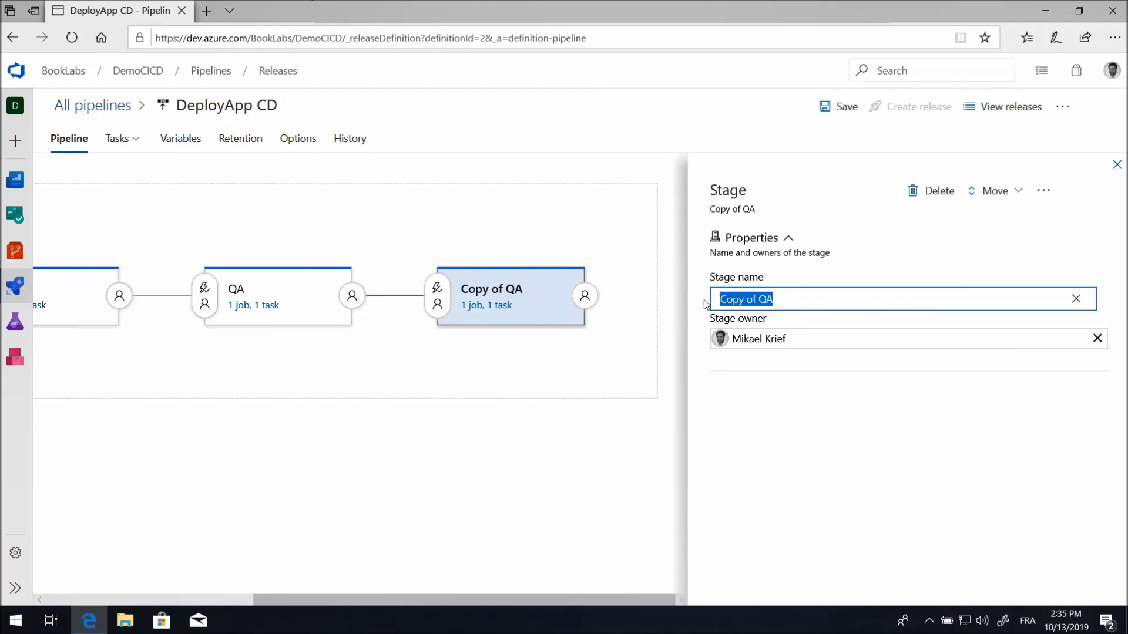
{"action": "type", "text": "PROD"}
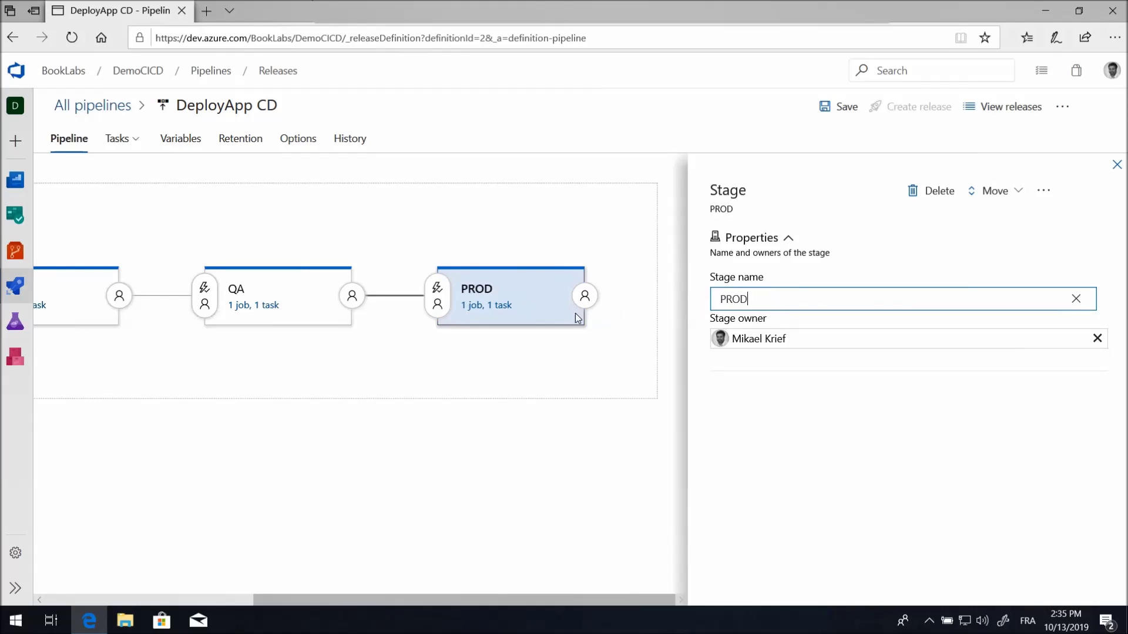
Point the PROD stage's App Service name to demobook by removing the -qa suffix.
{"action": "left_click", "coordinate": [478, 308]}
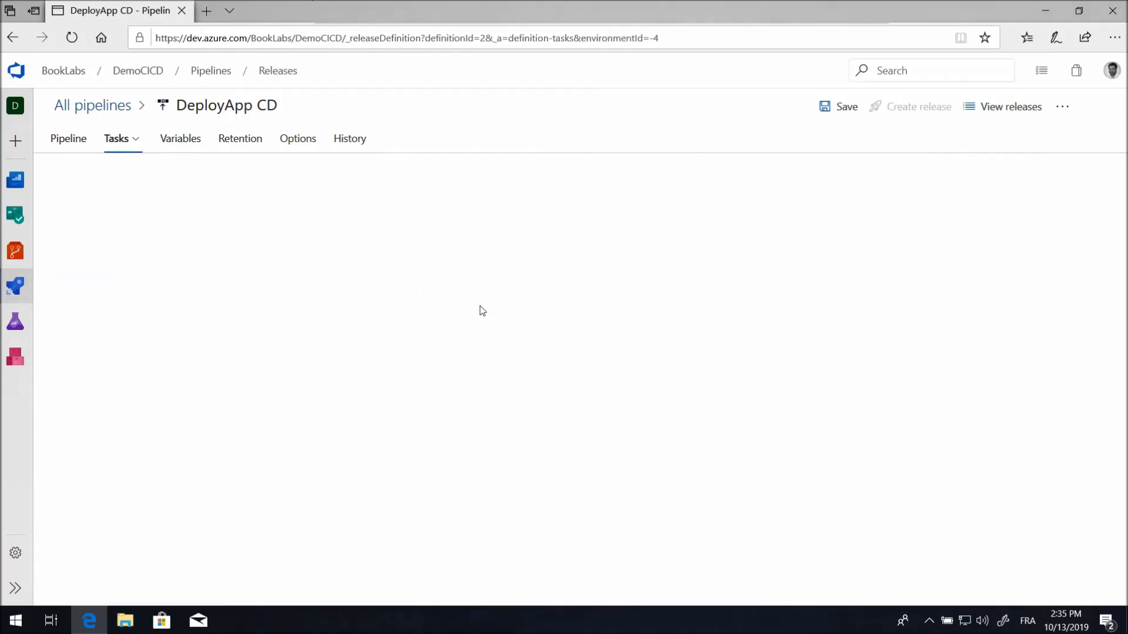
{"action": "left_click", "coordinate": [577, 409]}
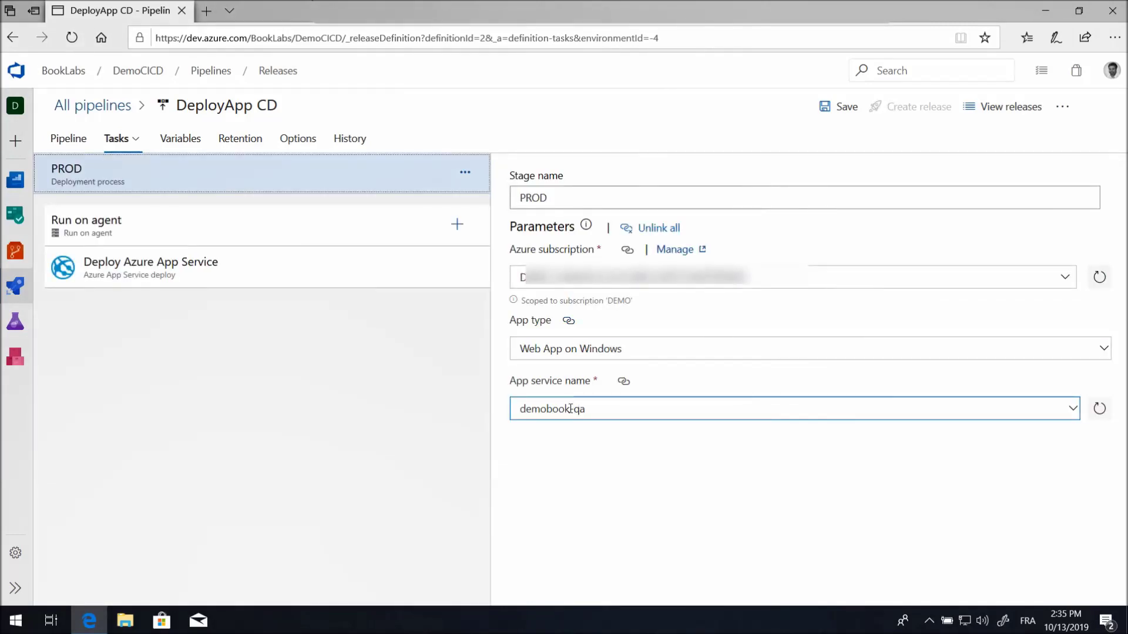
{"action": "left_click_drag", "start_coordinate": [570, 408], "coordinate": [592, 416]}
{"action": "key", "text": "BackSpace"}
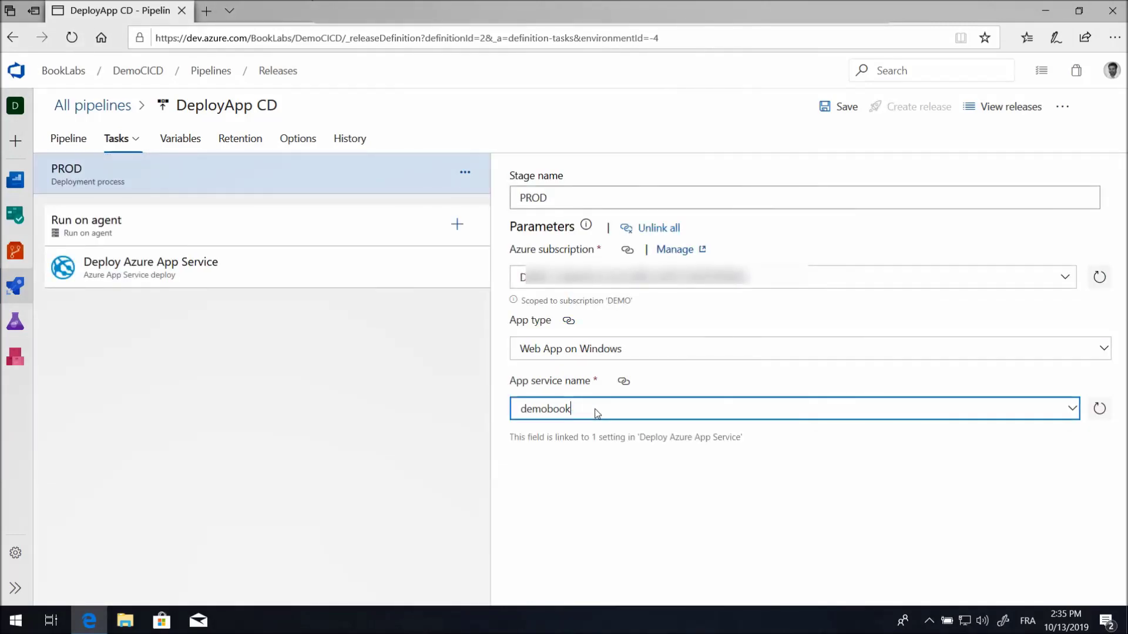
{"action": "left_click", "coordinate": [71, 146]}
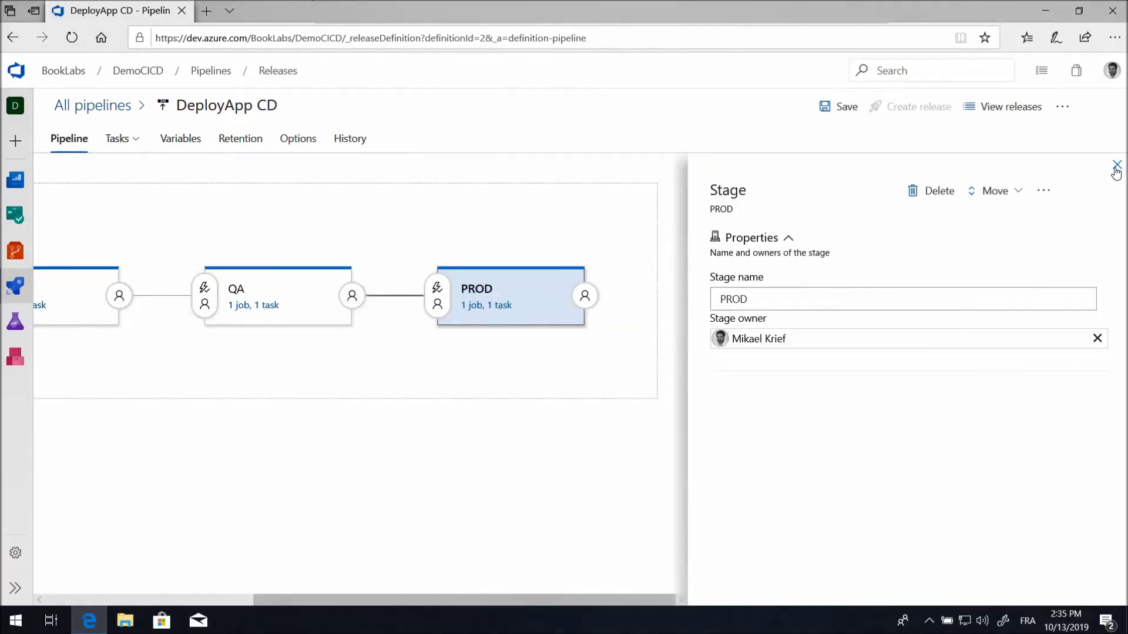
{"action": "left_click", "coordinate": [1116, 165]}
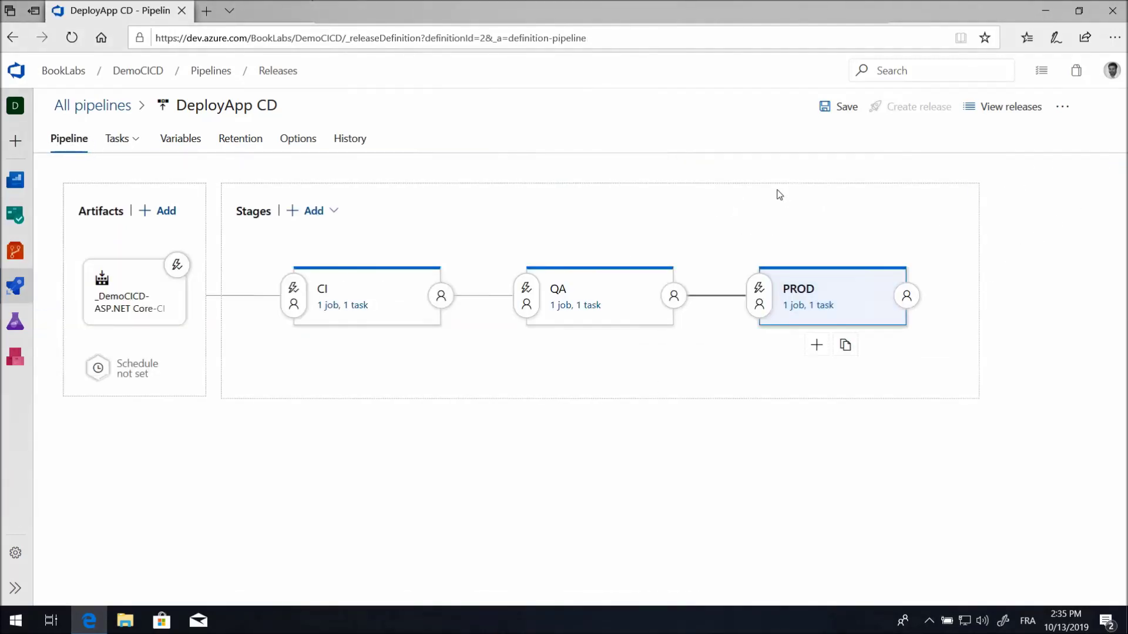
Save the DeployApp CD pipeline, create Release-1 and view its CI stage logs.
{"action": "left_click", "coordinate": [846, 107]}
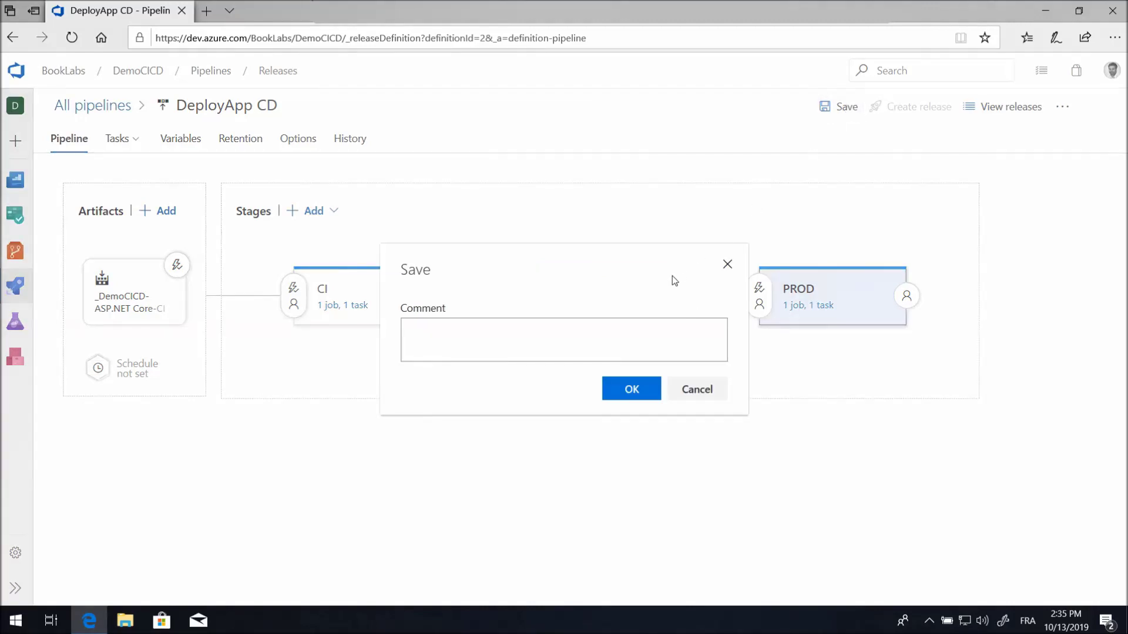
{"action": "left_click", "coordinate": [631, 388]}
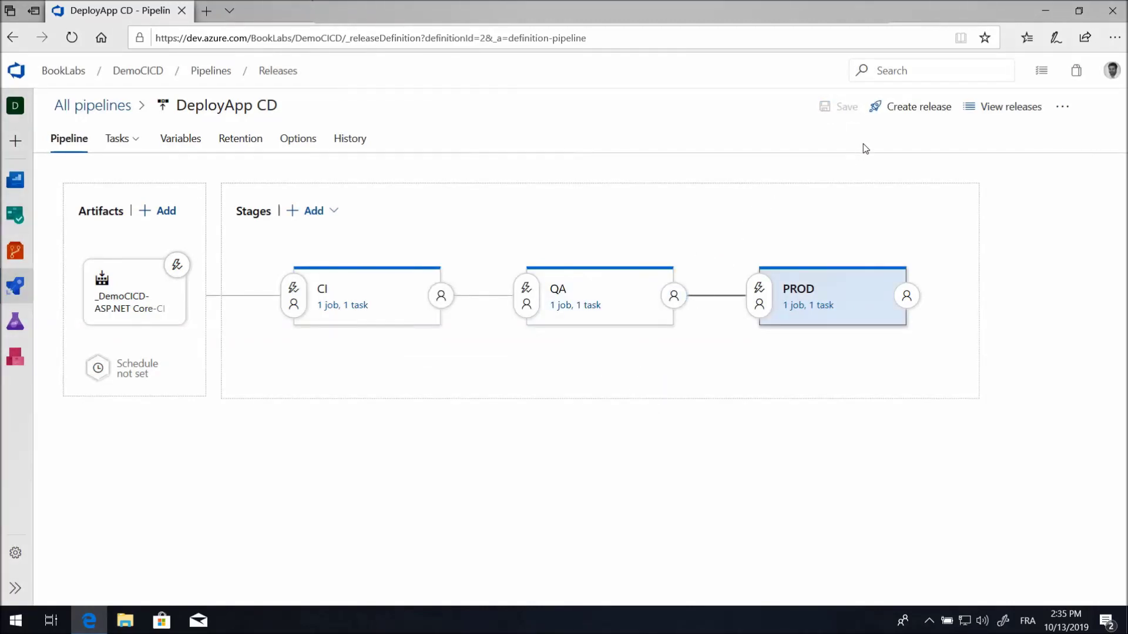
{"action": "left_click", "coordinate": [893, 114]}
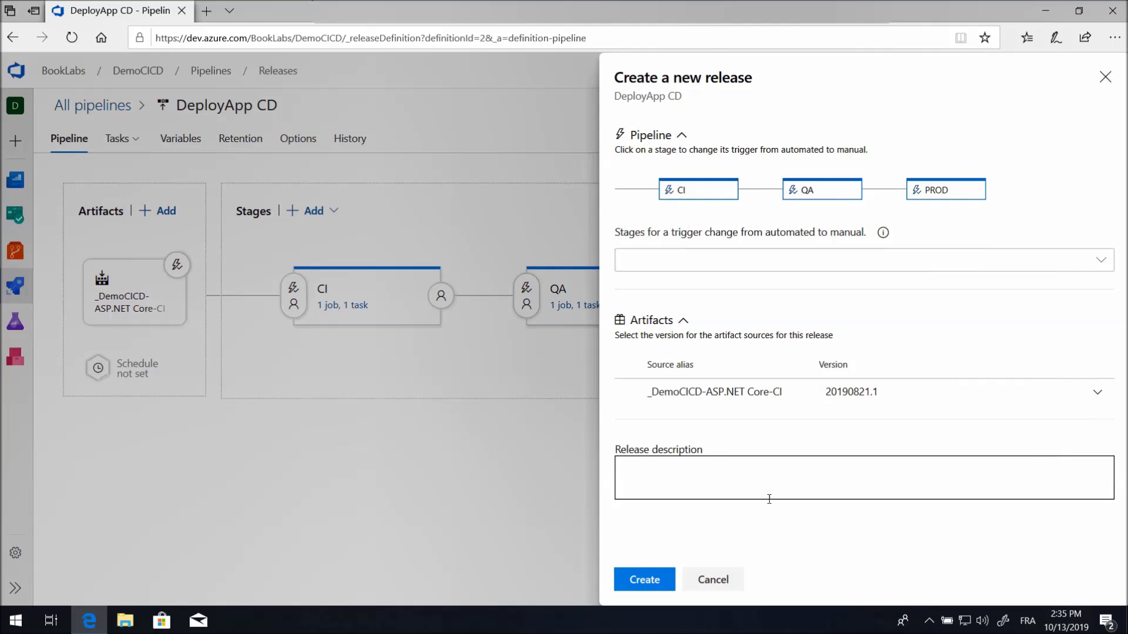
{"action": "left_click", "coordinate": [644, 581]}
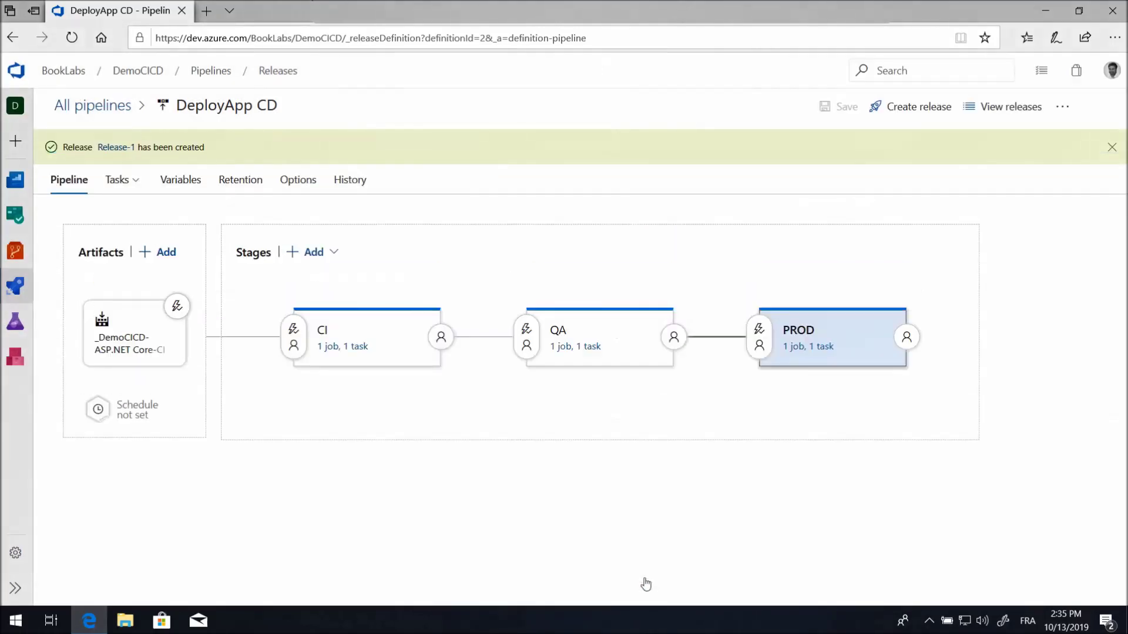
{"action": "left_click", "coordinate": [110, 155]}
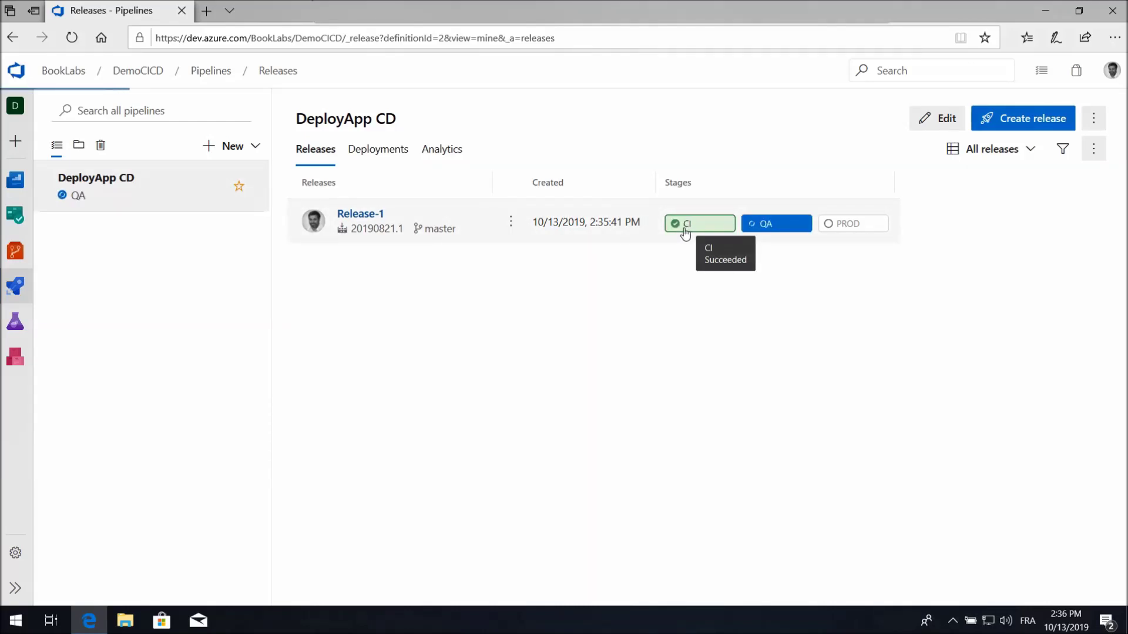
{"action": "left_click", "coordinate": [684, 229]}
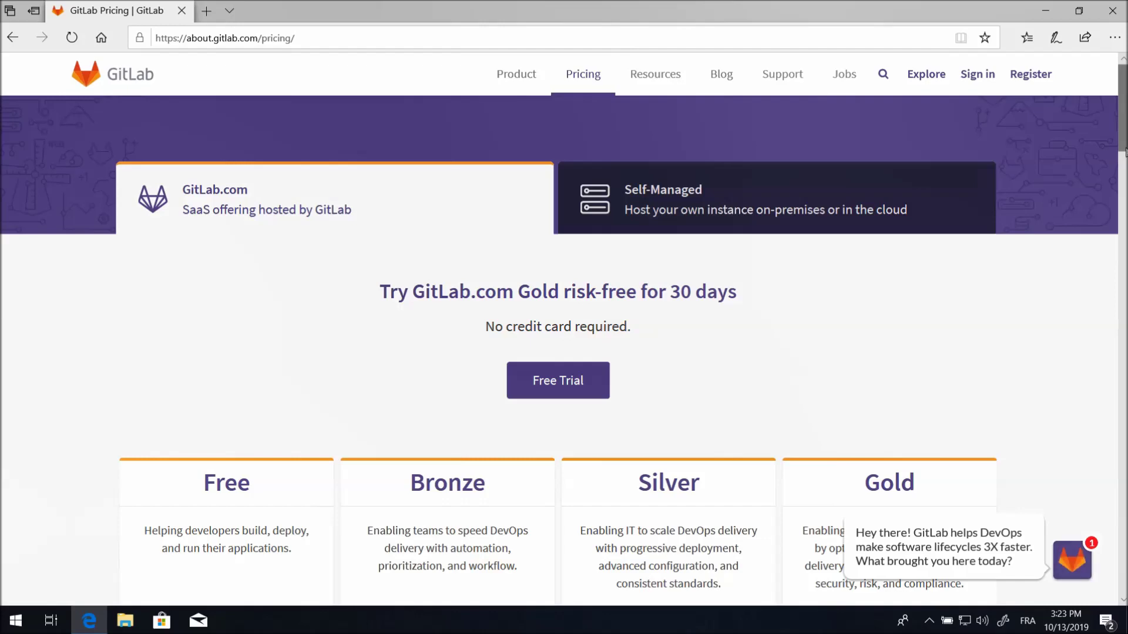
Go from the gitlab.com home page to the sign-in form and log in.
{"action": "left_click_drag", "start_coordinate": [1125, 168], "coordinate": [1122, 200]}
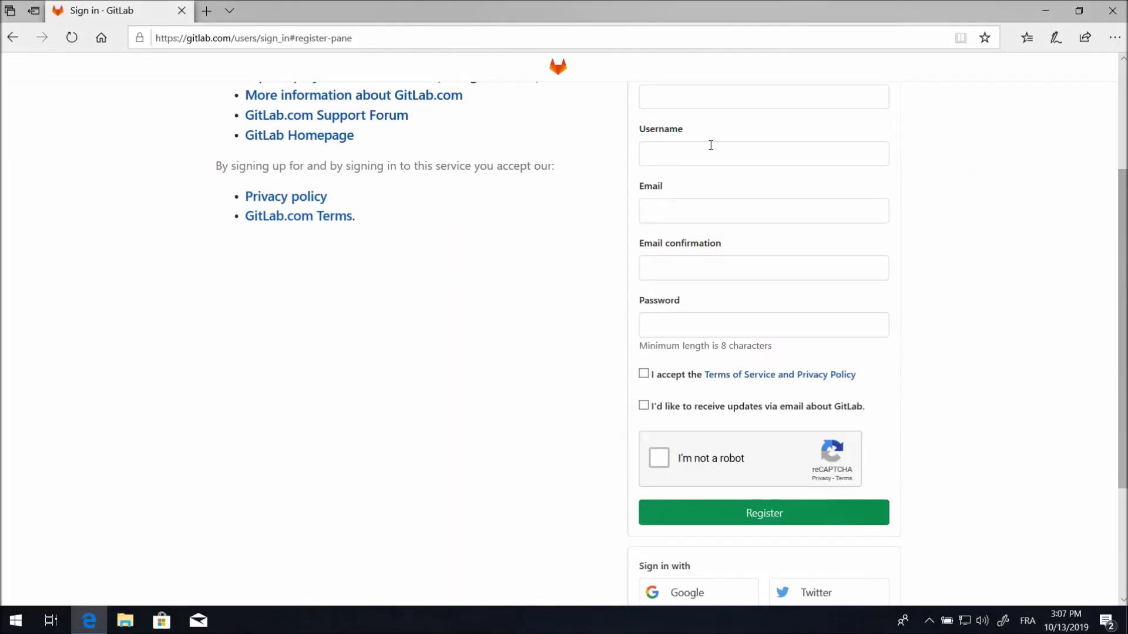
{"action": "scroll", "coordinate": [710, 141], "scroll_direction": "up", "scroll_amount": 1}
{"action": "scroll", "coordinate": [710, 141], "scroll_direction": "up", "scroll_amount": 1}
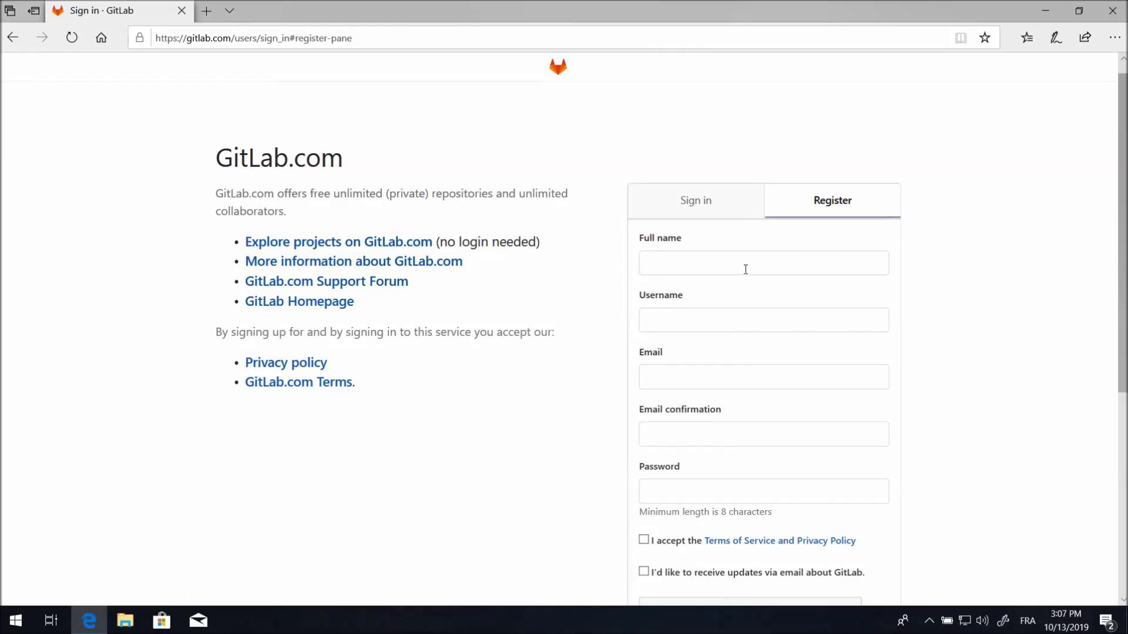
{"action": "scroll", "coordinate": [745, 302], "scroll_direction": "down", "scroll_amount": 2}
{"action": "scroll", "coordinate": [743, 308], "scroll_direction": "down", "scroll_amount": 1}
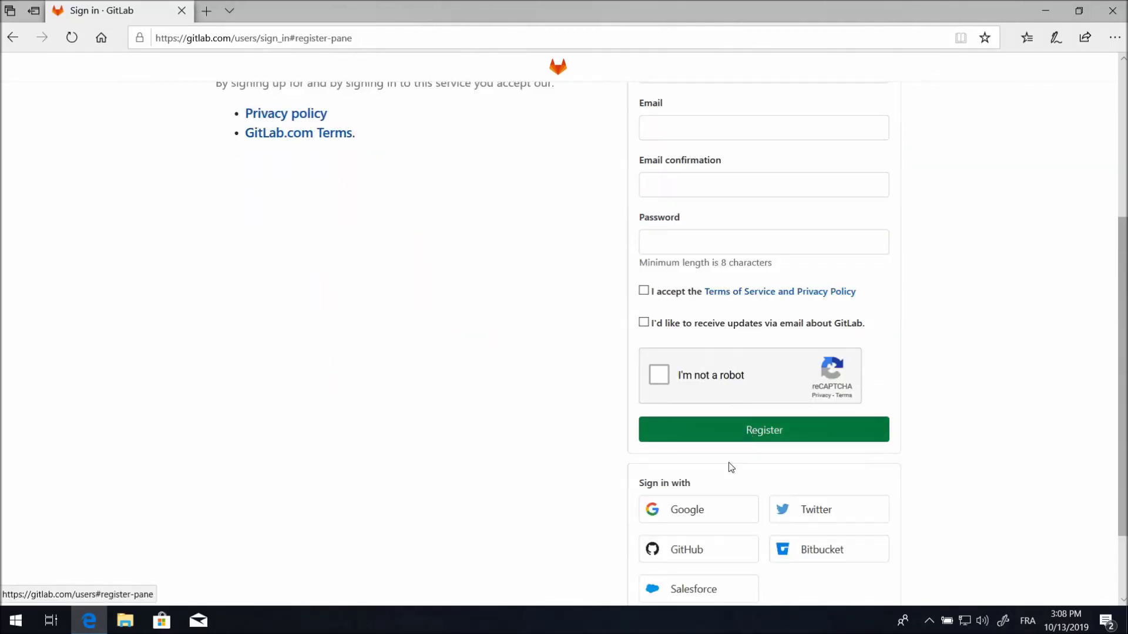
{"action": "scroll", "coordinate": [717, 506], "scroll_direction": "down", "scroll_amount": 2}
{"action": "scroll", "coordinate": [717, 504], "scroll_direction": "up", "scroll_amount": 1}
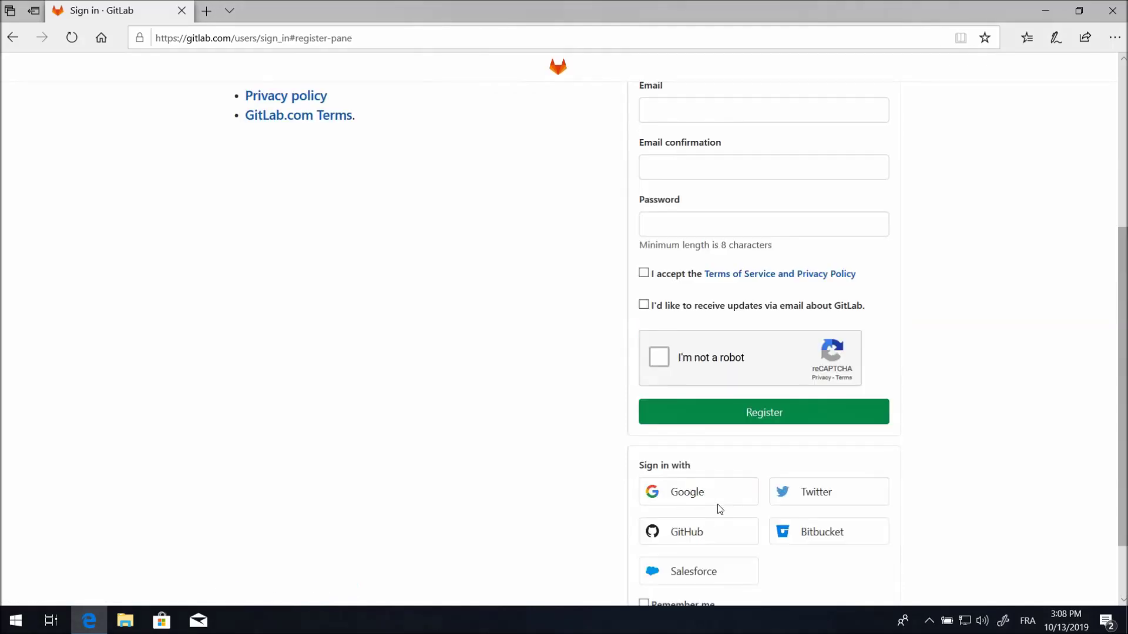
{"action": "scroll", "coordinate": [717, 504], "scroll_direction": "up", "scroll_amount": 1}
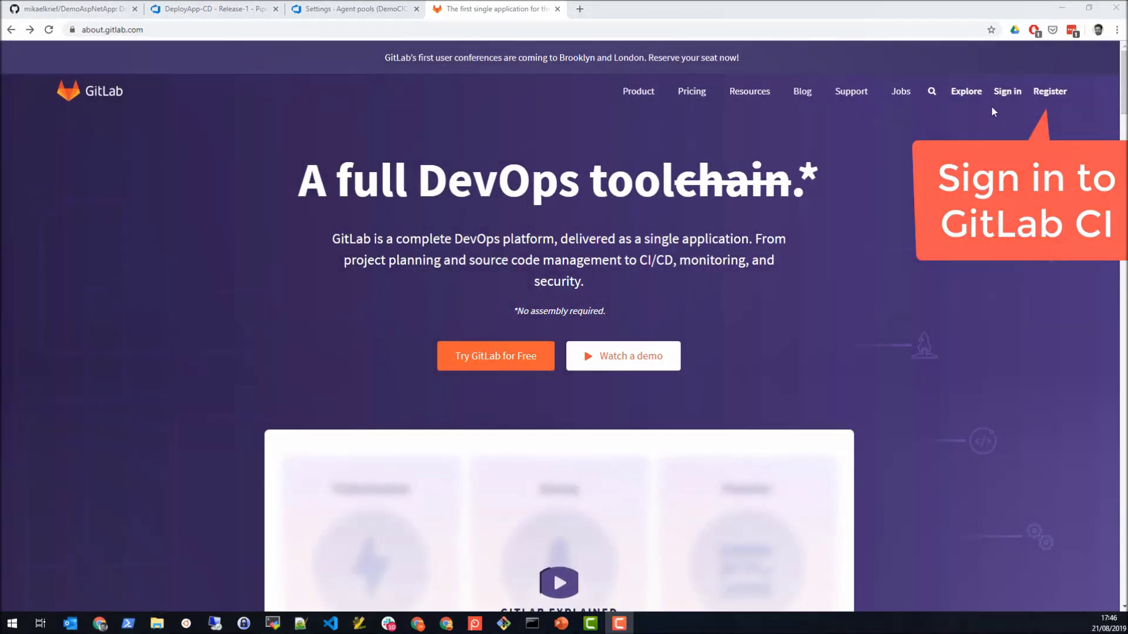
{"action": "left_click", "coordinate": [1001, 94]}
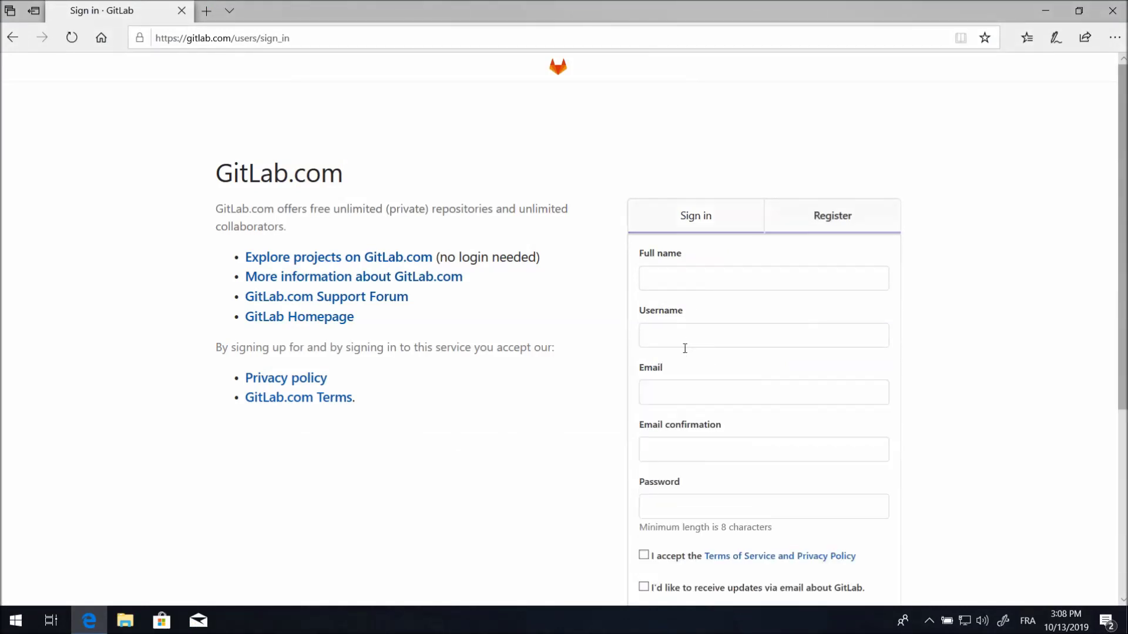
{"action": "scroll", "coordinate": [685, 347], "scroll_direction": "down", "scroll_amount": 1}
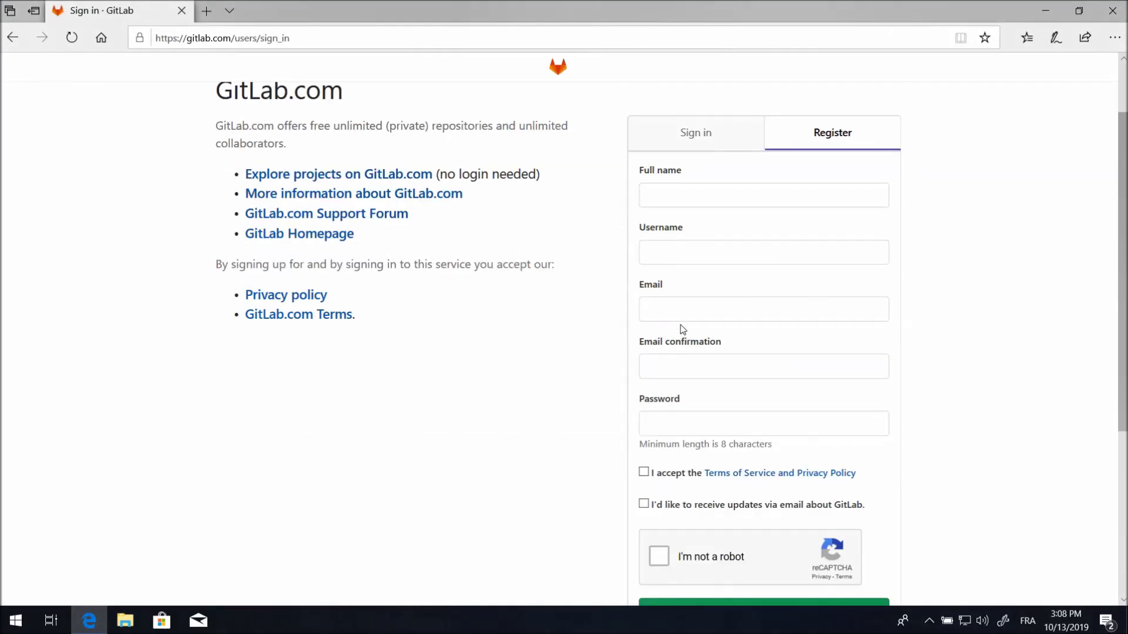
{"action": "left_click", "coordinate": [696, 132]}
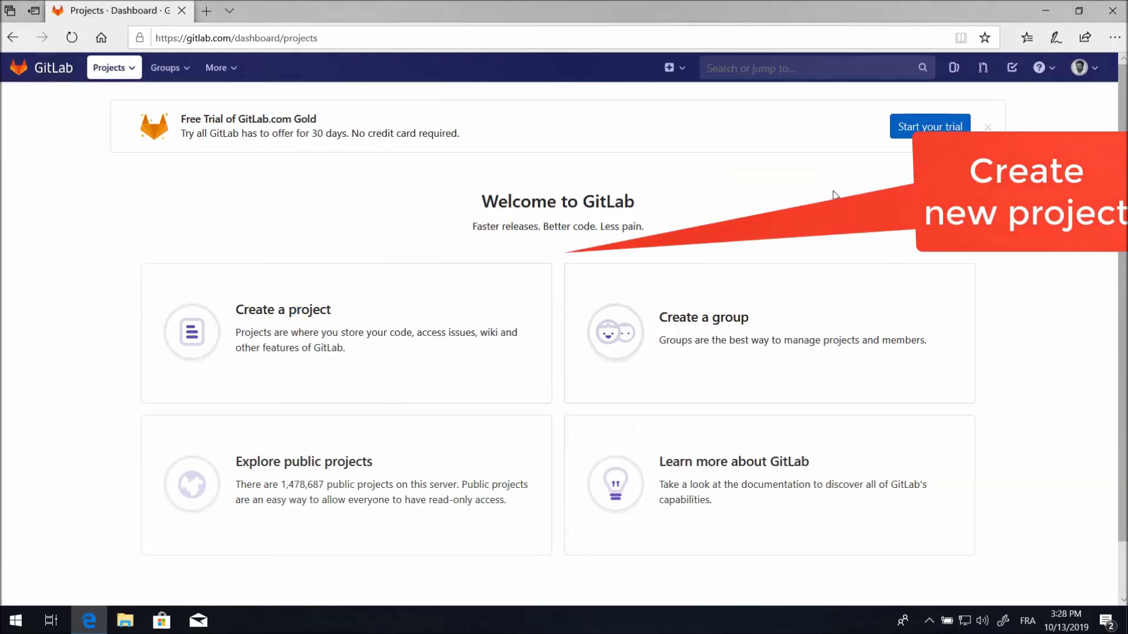
Create a new private GitLab project named demoCICD.
{"action": "left_click", "coordinate": [279, 319]}
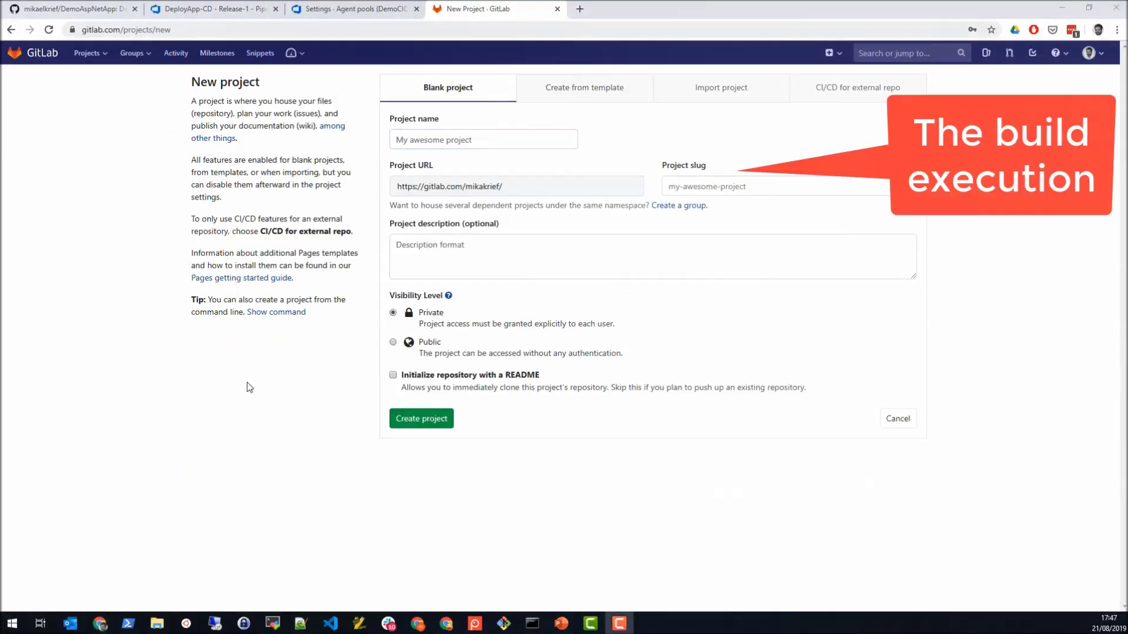
{"action": "left_click", "coordinate": [466, 140]}
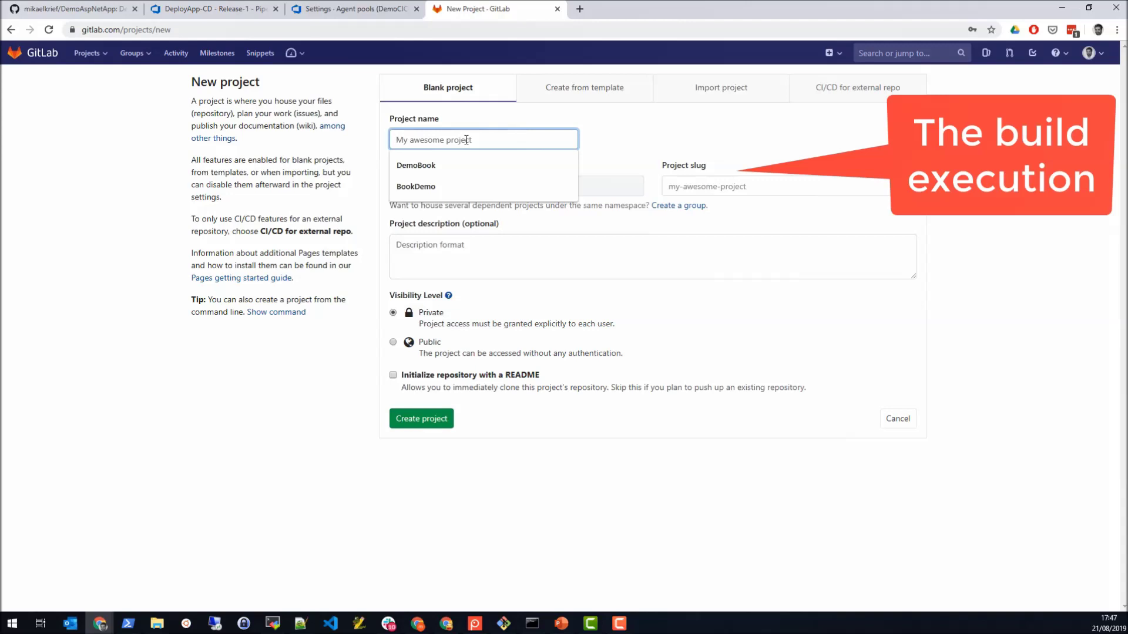
{"action": "type", "text": "demoCI"}
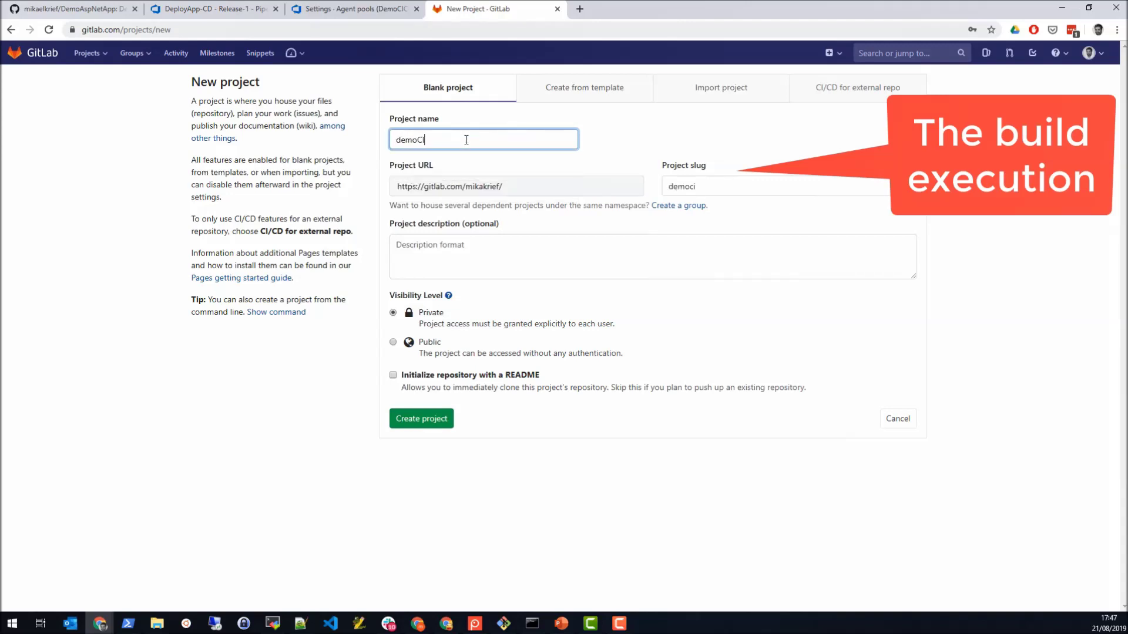
{"action": "type", "text": "CD"}
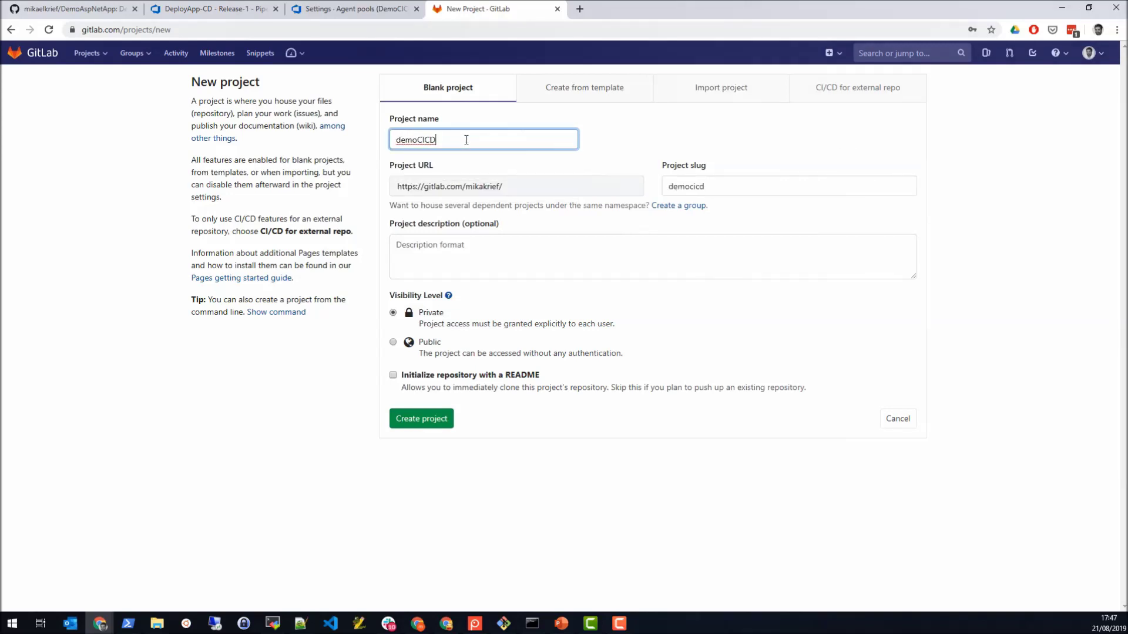
{"action": "left_click", "coordinate": [439, 422]}
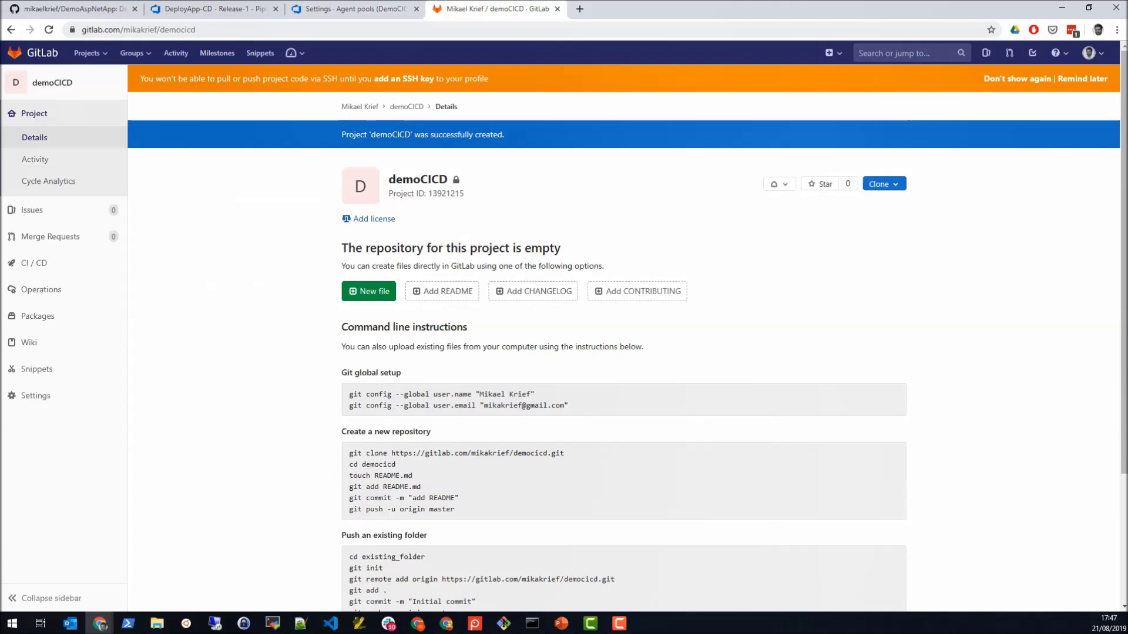
{"action": "key", "text": "alt+Tab"}
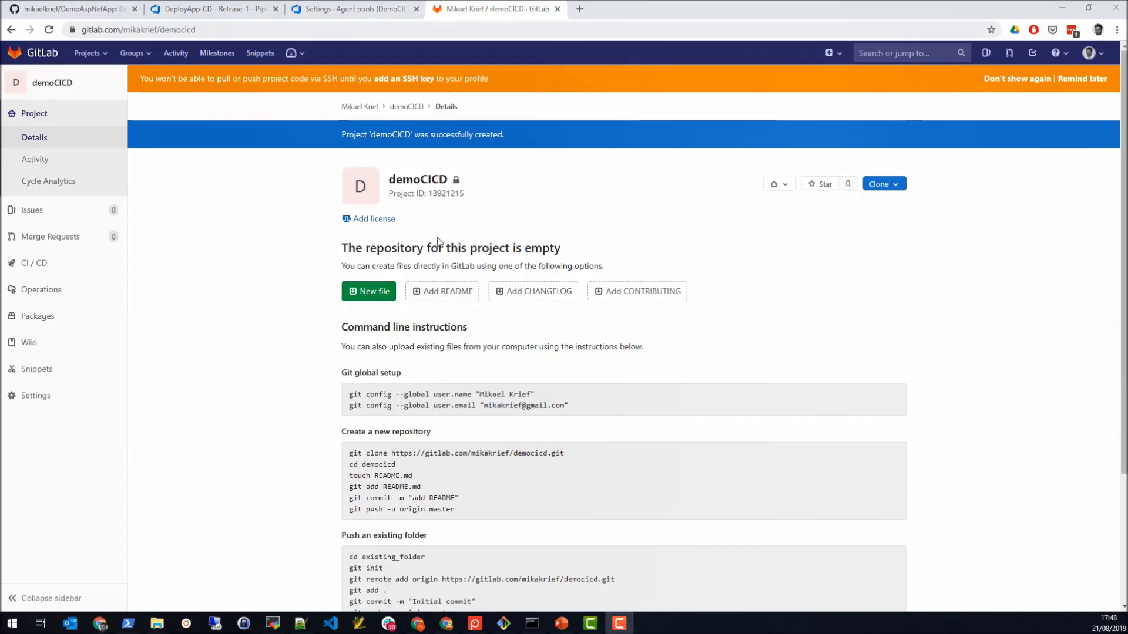
{"action": "scroll", "coordinate": [438, 244], "scroll_direction": "down", "scroll_amount": 3}
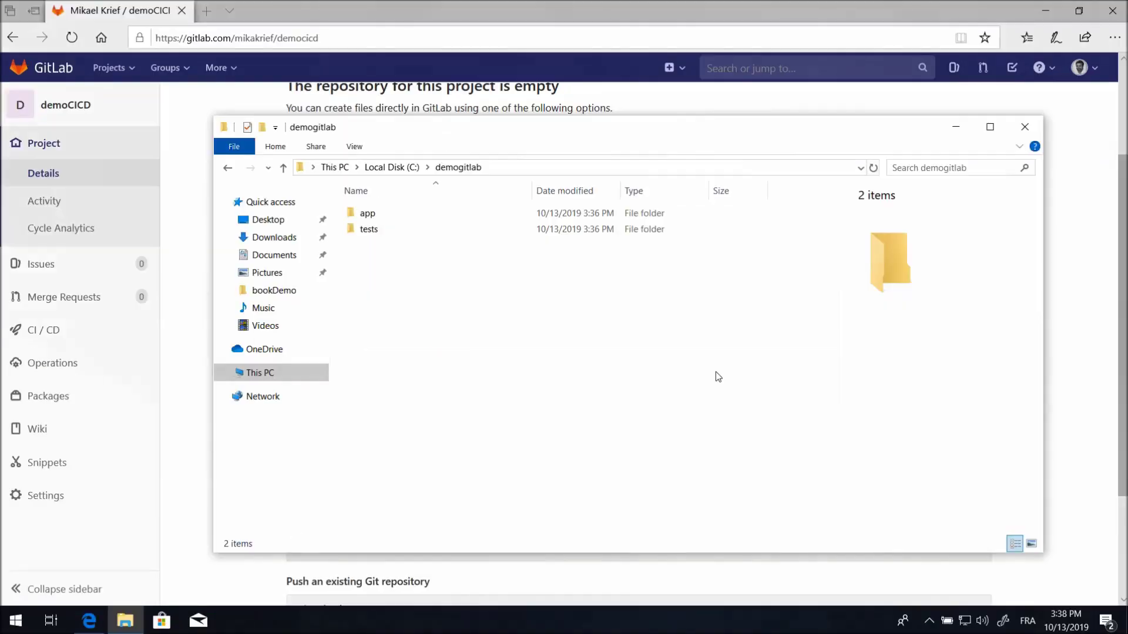
Open a command prompt in C:\demogitlab and run git init.
{"action": "left_click", "coordinate": [534, 168]}
{"action": "type", "text": "cmd"}
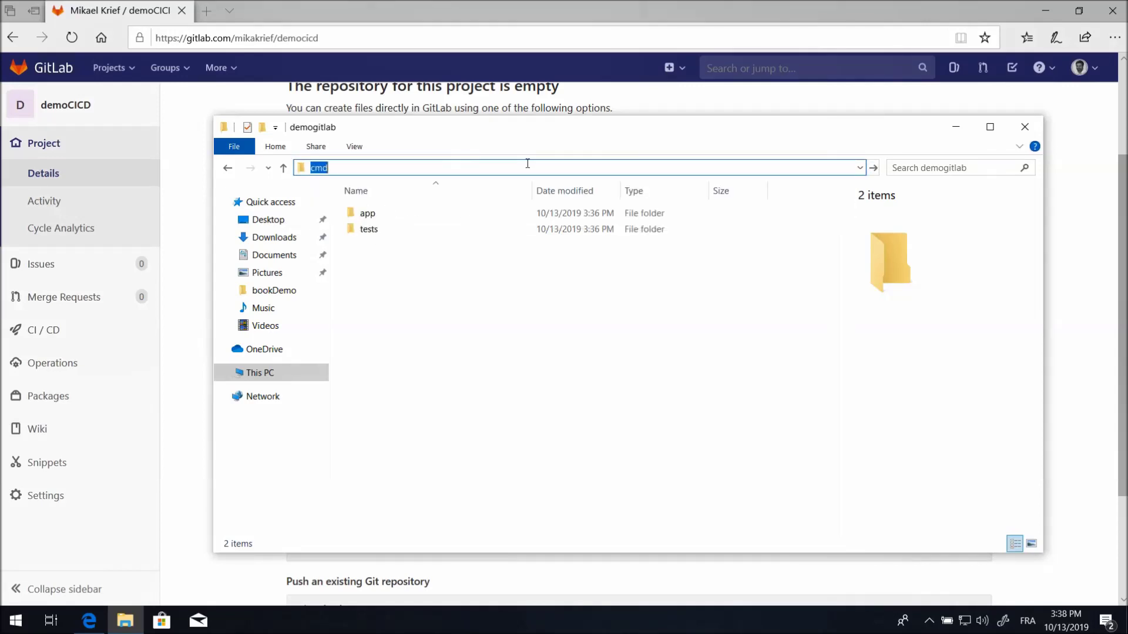
{"action": "key", "text": "Return"}
{"action": "type", "text": "git init"}
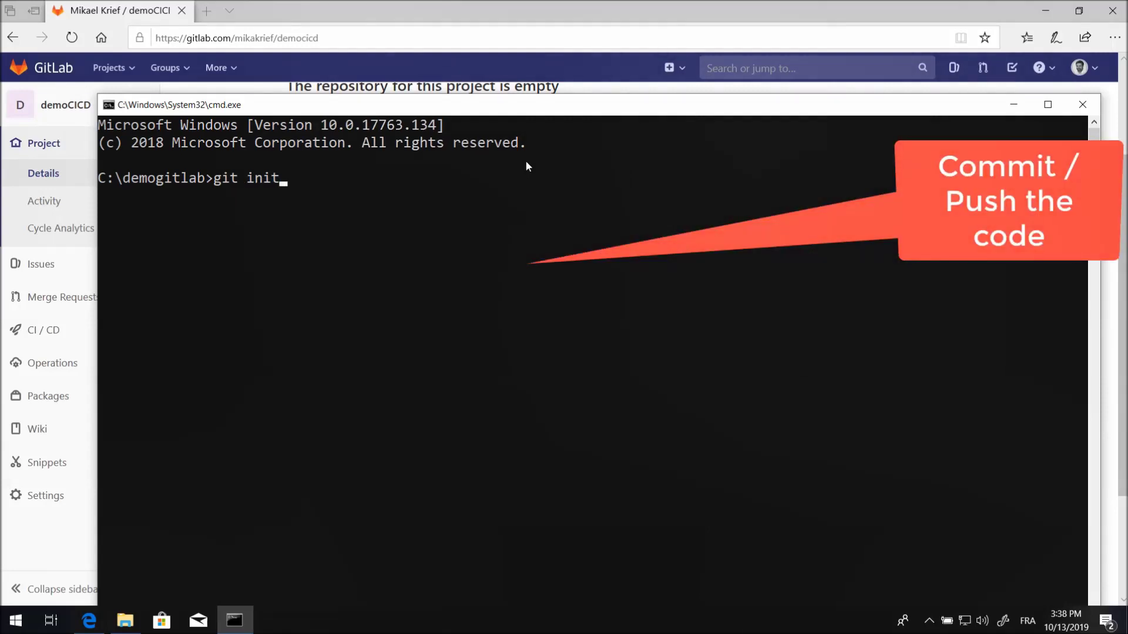
{"action": "key", "text": "Return"}
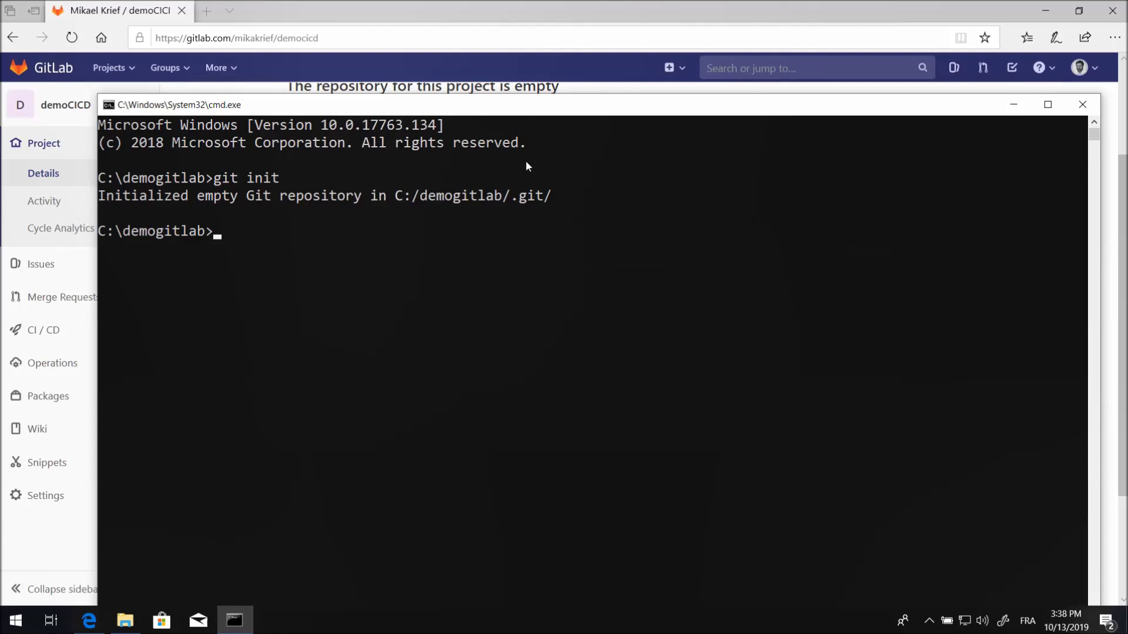
Add the GitLab democicd repository as the remote origin.
{"action": "left_click", "coordinate": [484, 12]}
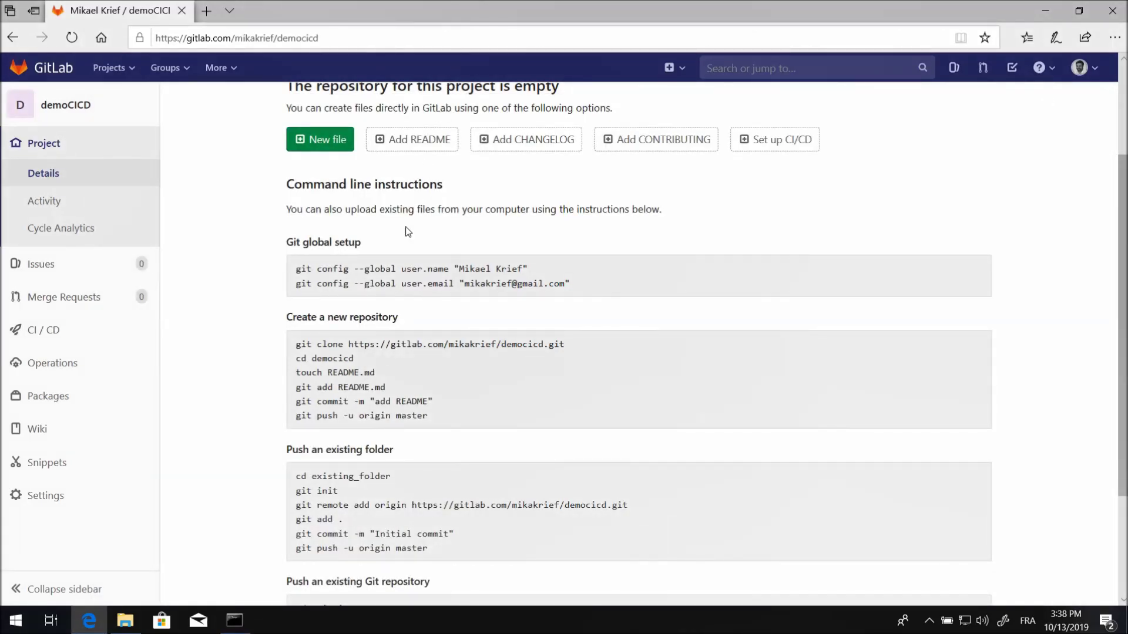
{"action": "scroll", "coordinate": [328, 420], "scroll_direction": "down", "scroll_amount": 1}
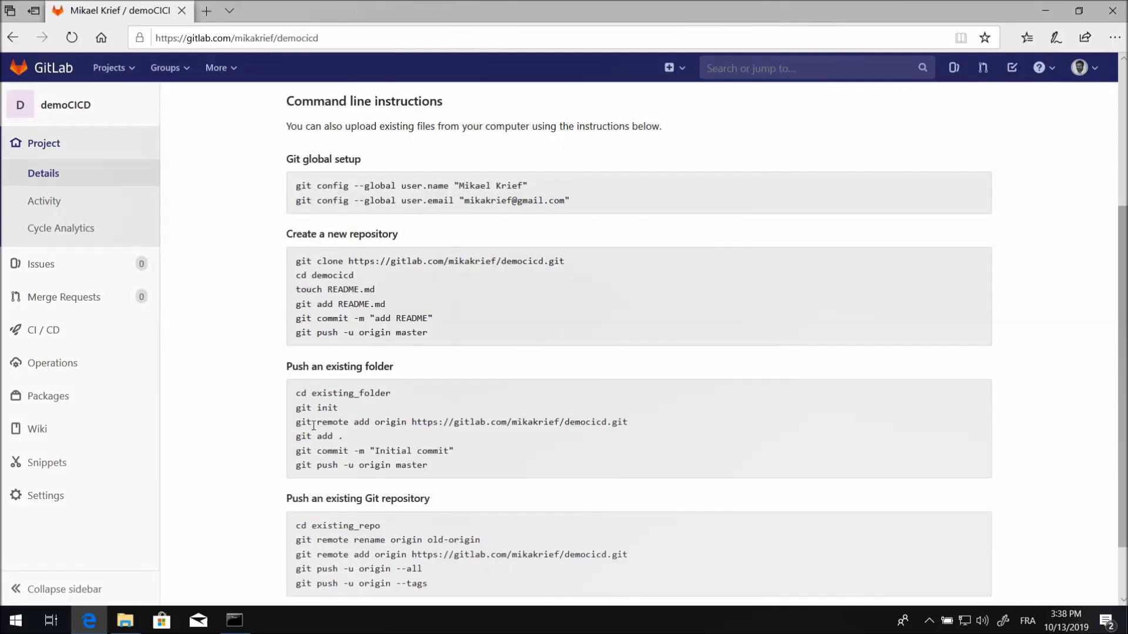
{"action": "left_click_drag", "start_coordinate": [297, 426], "coordinate": [639, 427]}
{"action": "key", "text": "ctrl+c"}
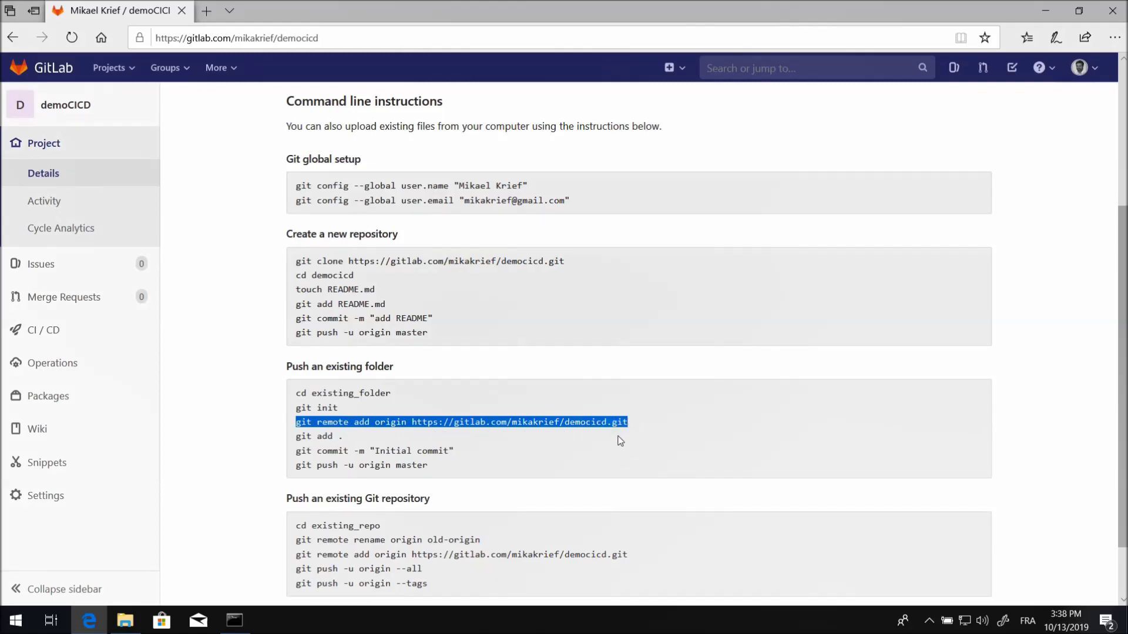
{"action": "left_click", "coordinate": [248, 611]}
{"action": "right_click", "coordinate": [388, 342]}
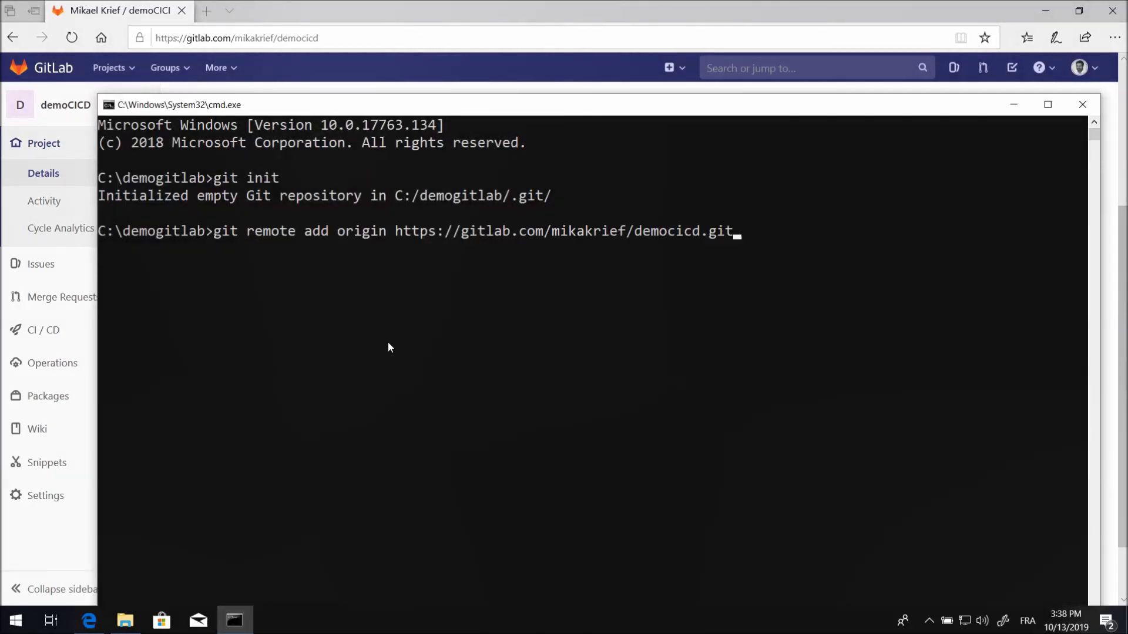
{"action": "key", "text": "Return"}
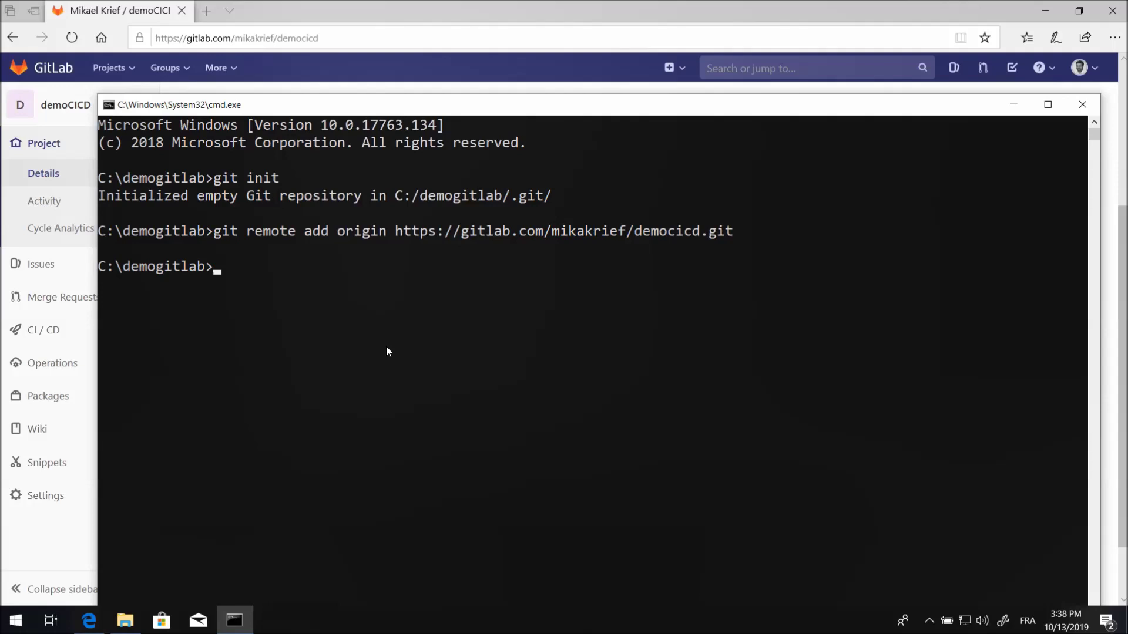
Stage all files in the folder with git add.
{"action": "left_click", "coordinate": [139, 23]}
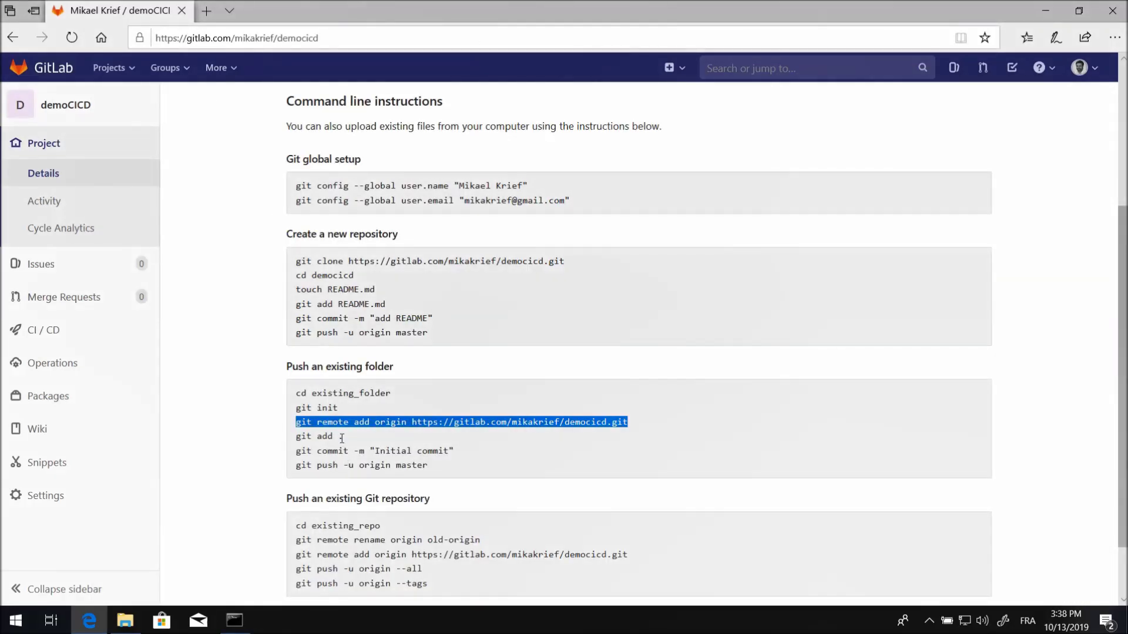
{"action": "left_click_drag", "start_coordinate": [296, 438], "coordinate": [346, 437]}
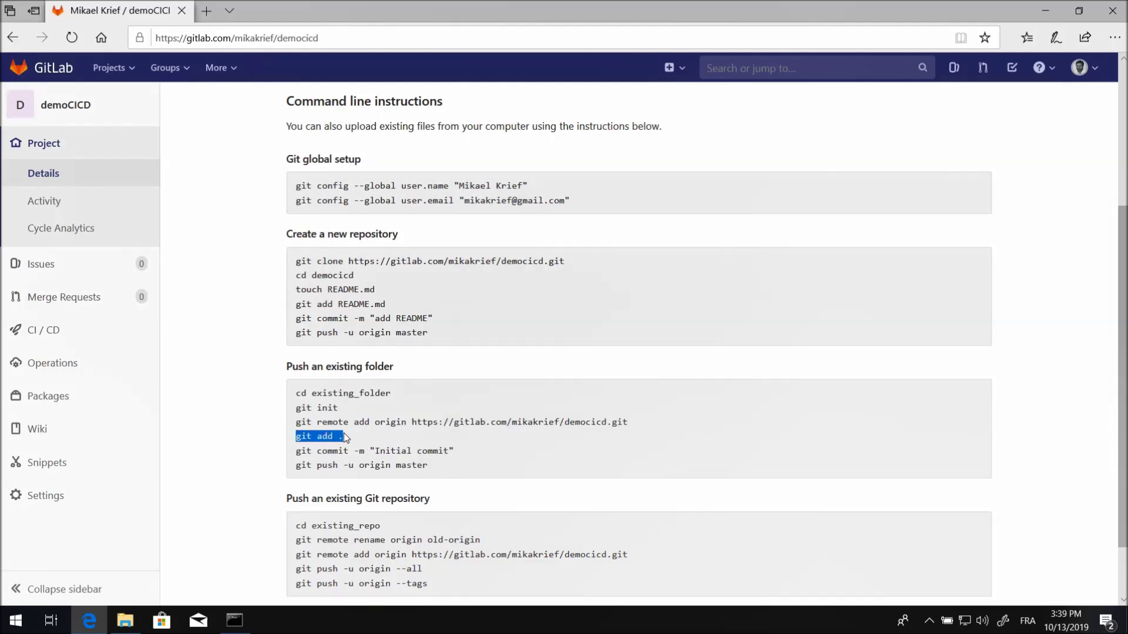
{"action": "left_click", "coordinate": [241, 614]}
{"action": "type", "text": "git add ."}
{"action": "key", "text": "Return"}
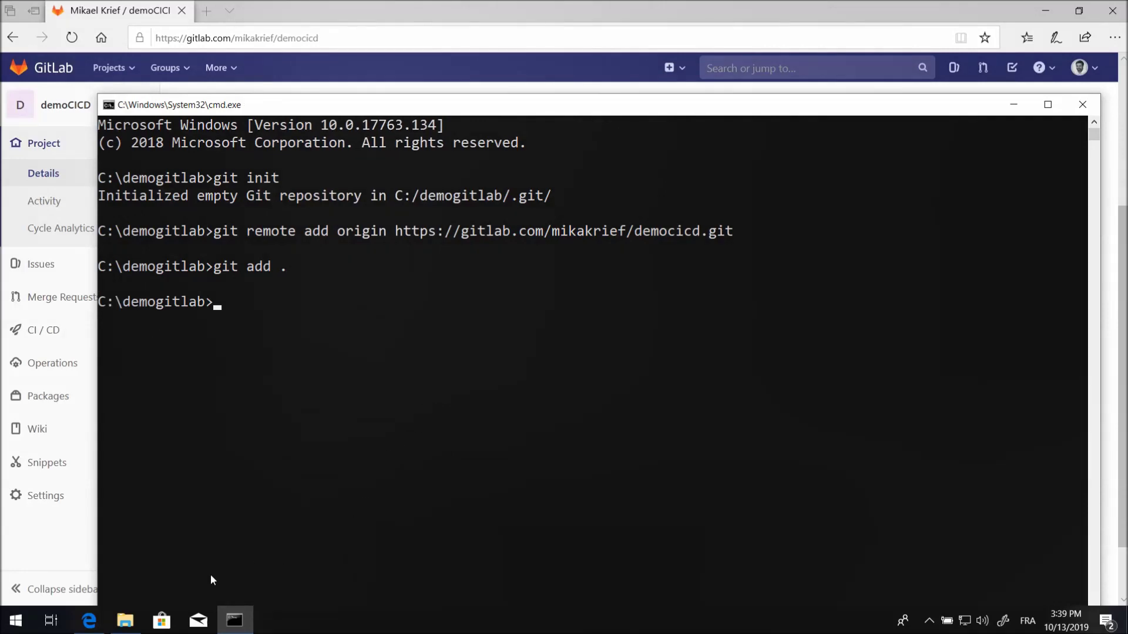
Commit the staged files with the message 'Initial commit'.
{"action": "left_click", "coordinate": [89, 621]}
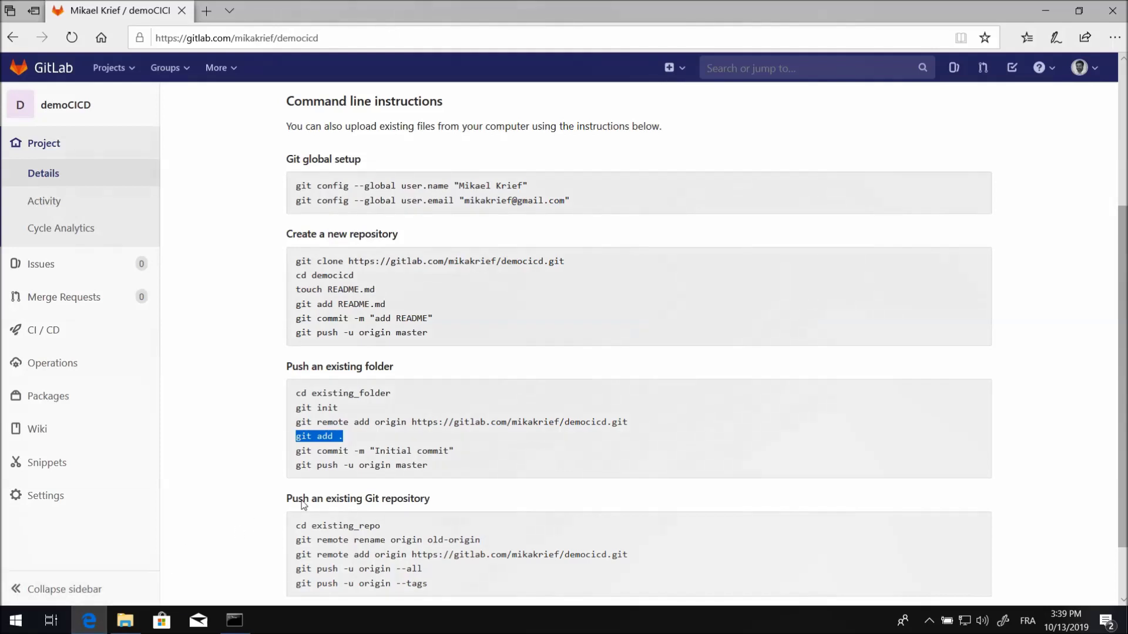
{"action": "left_click_drag", "start_coordinate": [456, 451], "coordinate": [289, 457]}
{"action": "key", "text": "ctrl+c"}
{"action": "left_click", "coordinate": [242, 621]}
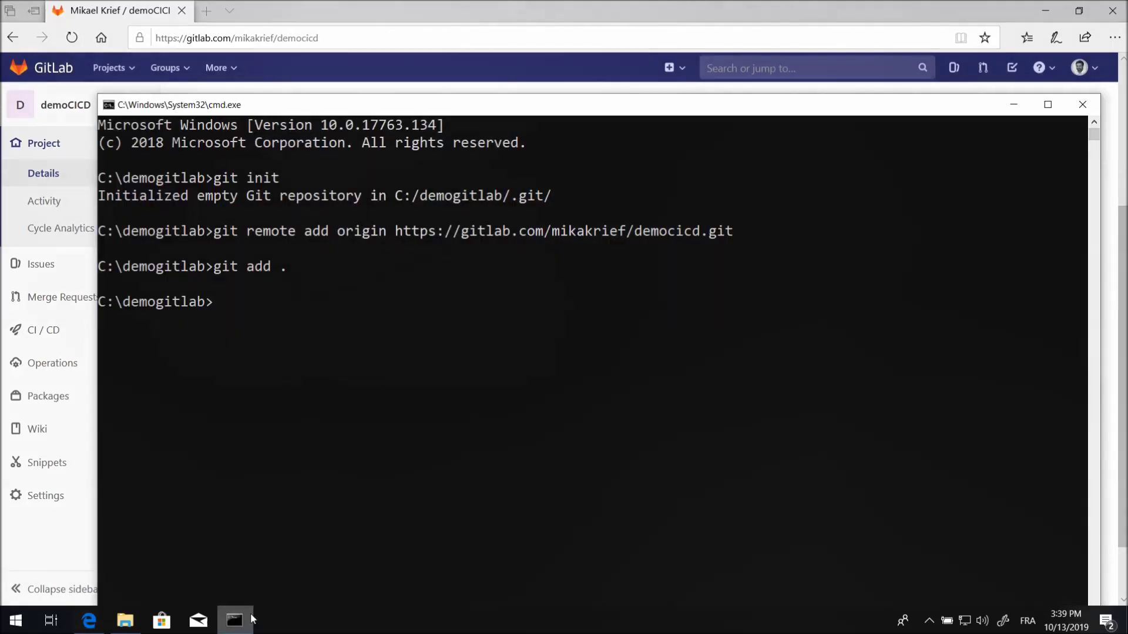
{"action": "right_click", "coordinate": [415, 448]}
{"action": "key", "text": "Return"}
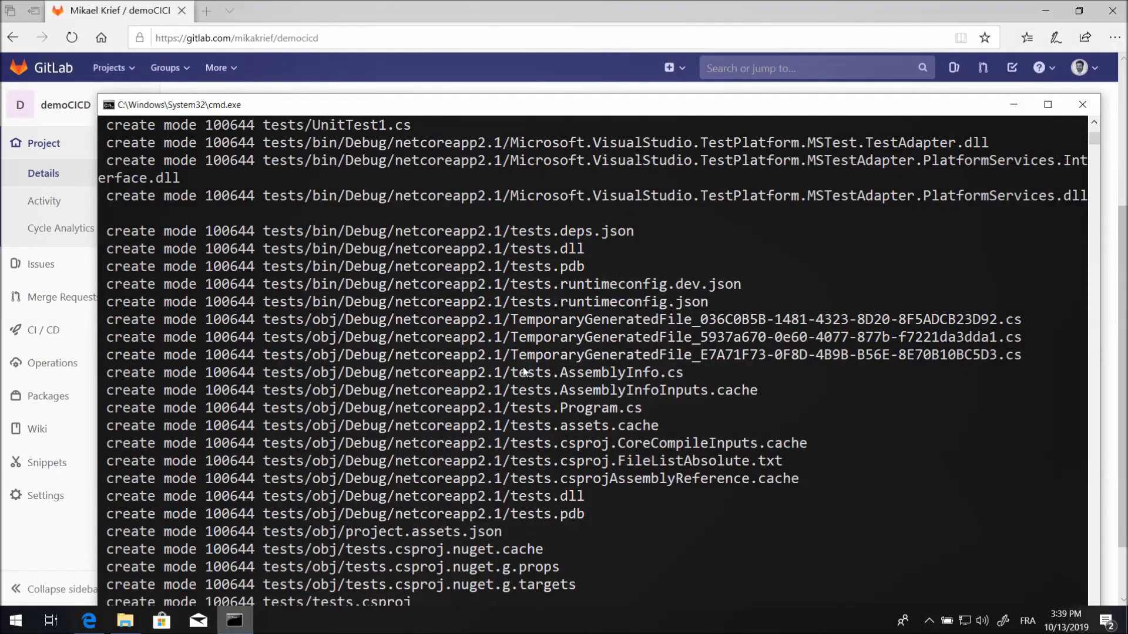
Move the console window and paste the git push command at the prompt.
{"action": "left_click_drag", "start_coordinate": [547, 99], "coordinate": [526, 44]}
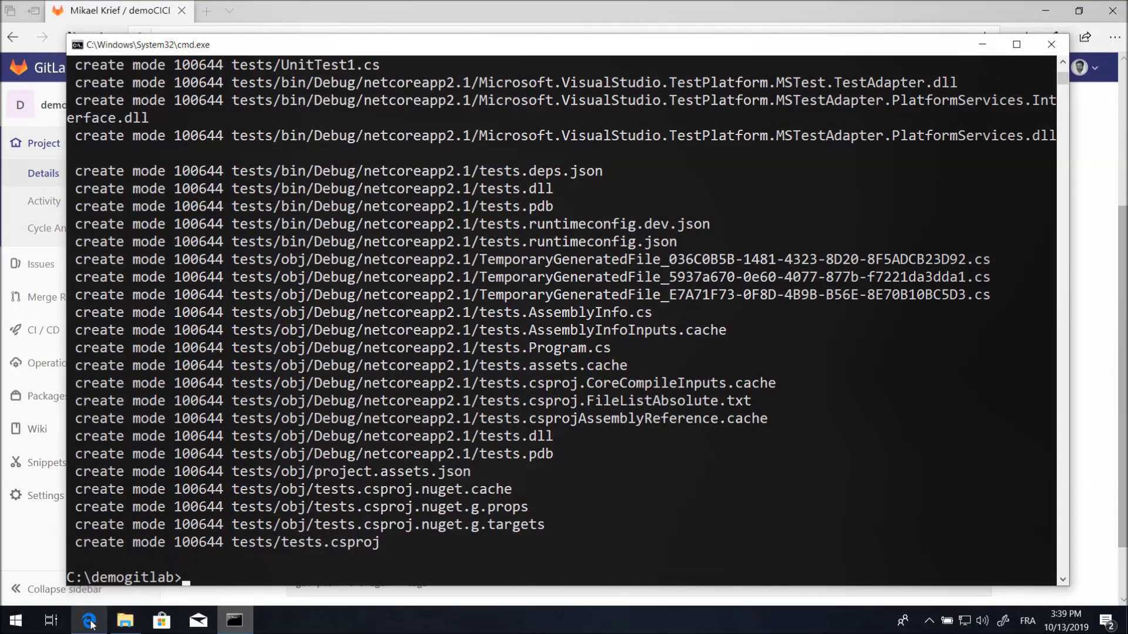
{"action": "left_click", "coordinate": [89, 621]}
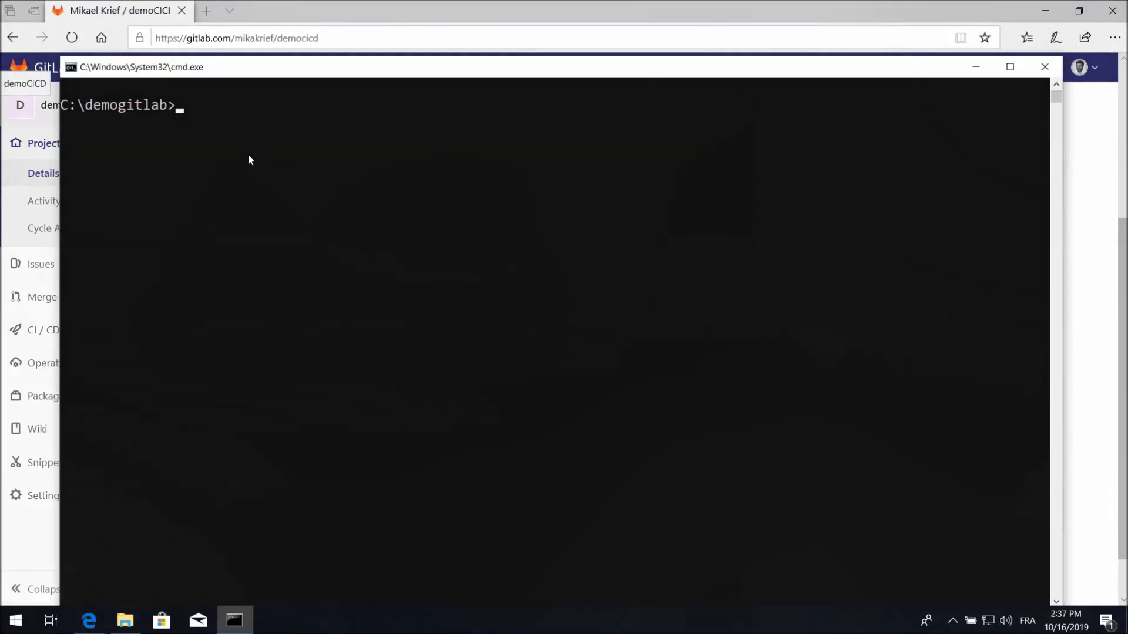
{"action": "type", "text": "git push -u origin master"}
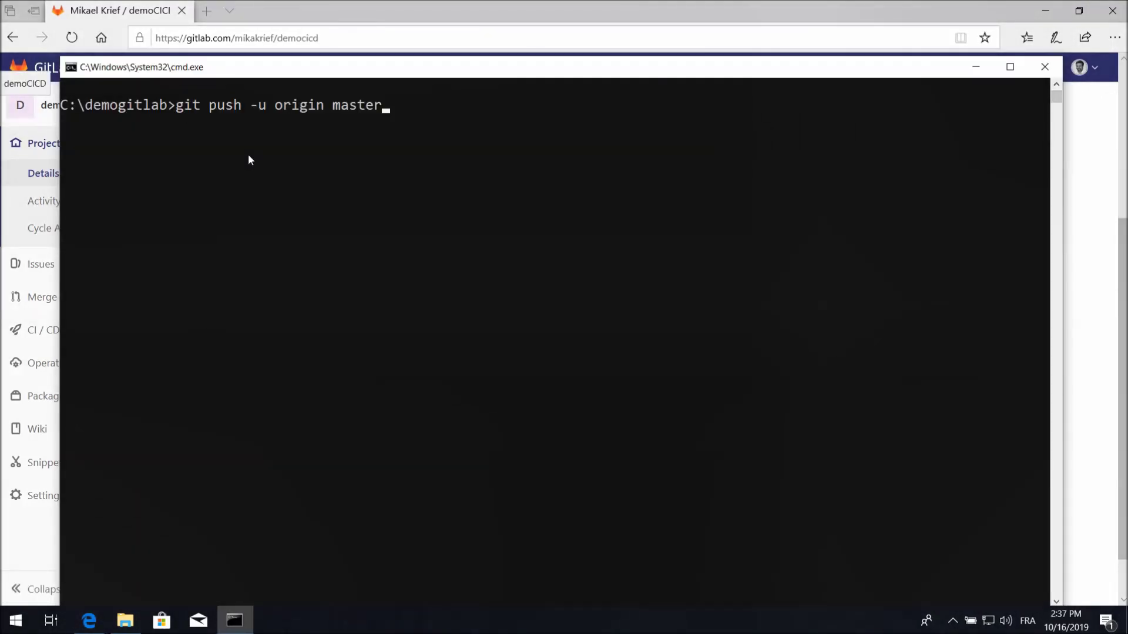
Push the master branch to GitLab, entering the GitLab username and password when prompted.
{"action": "key", "text": "Return"}
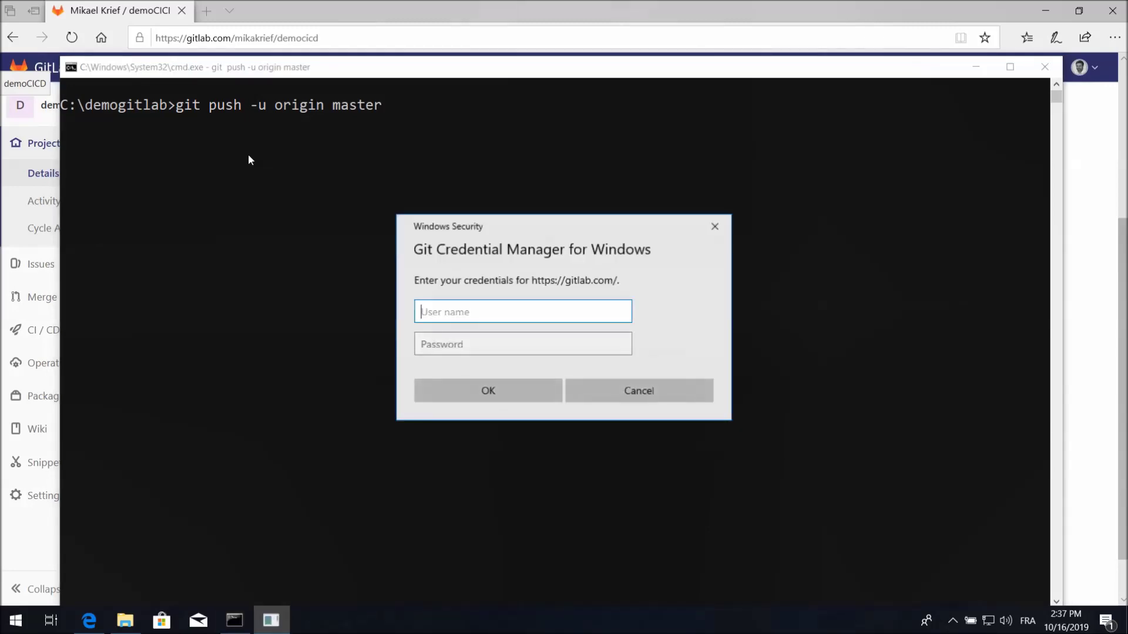
{"action": "type", "text": "mikakrief"}
{"action": "key", "text": "Tab"}
{"action": "type", "text": "•••••••••"}
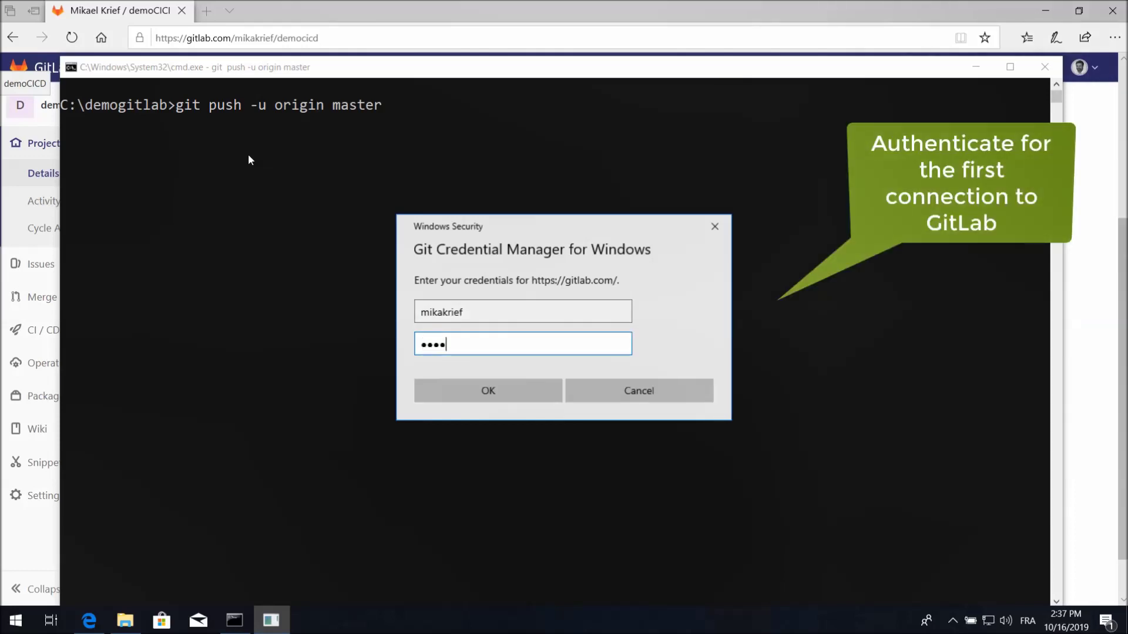
{"action": "key", "text": "Return"}
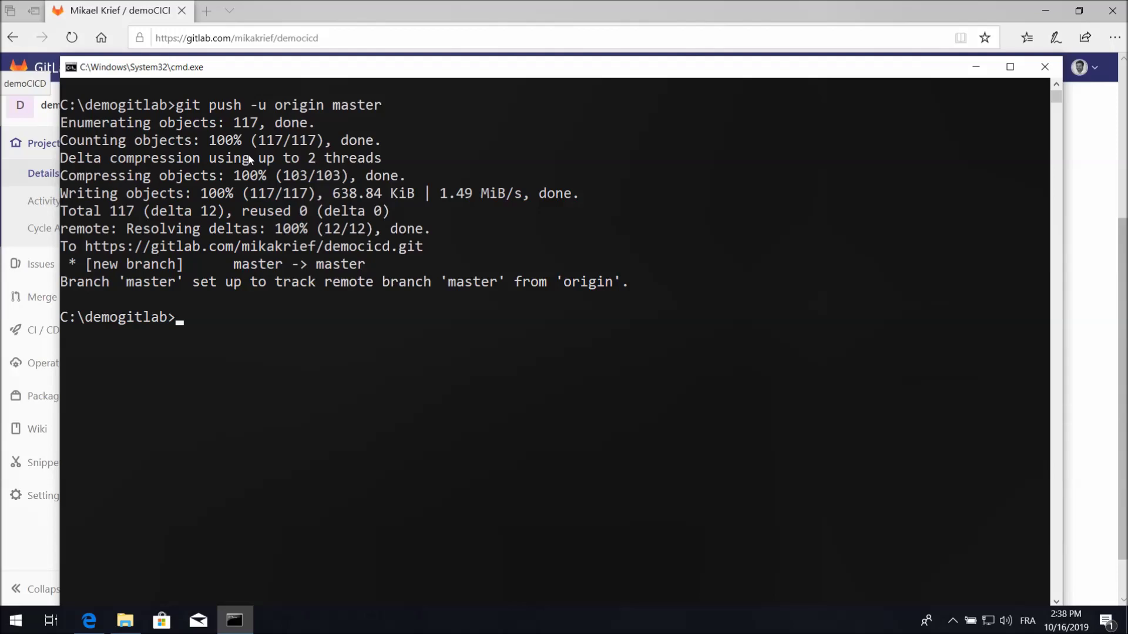
Reload the GitLab project page to show the pushed app and tests folders.
{"action": "left_click", "coordinate": [115, 13]}
{"action": "left_click", "coordinate": [71, 37]}
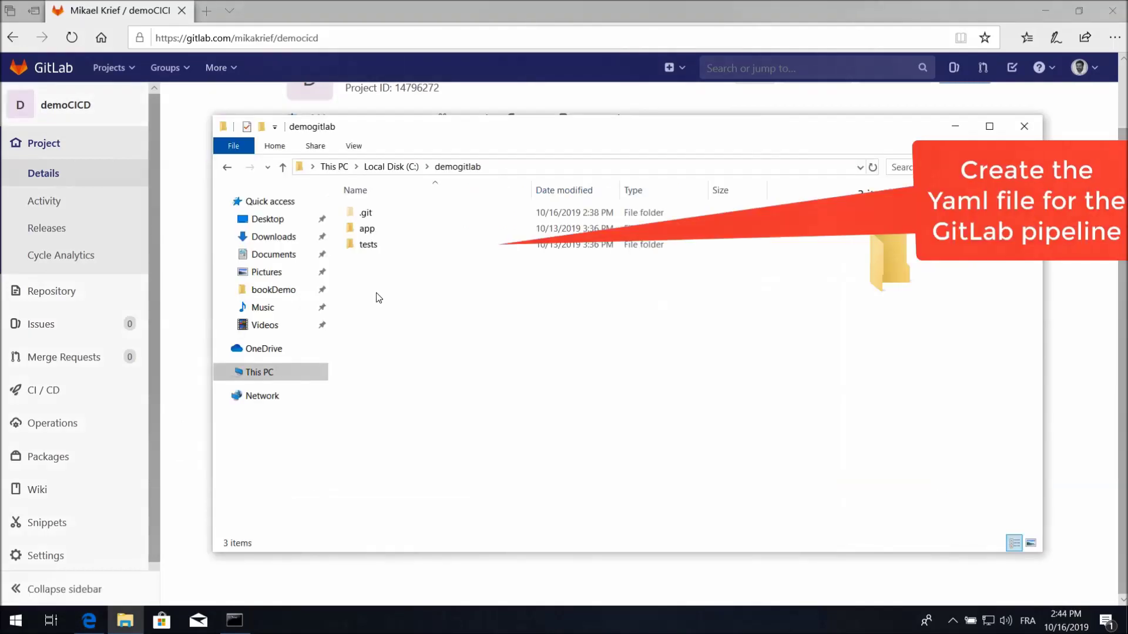
{"action": "right_click", "coordinate": [378, 298]}
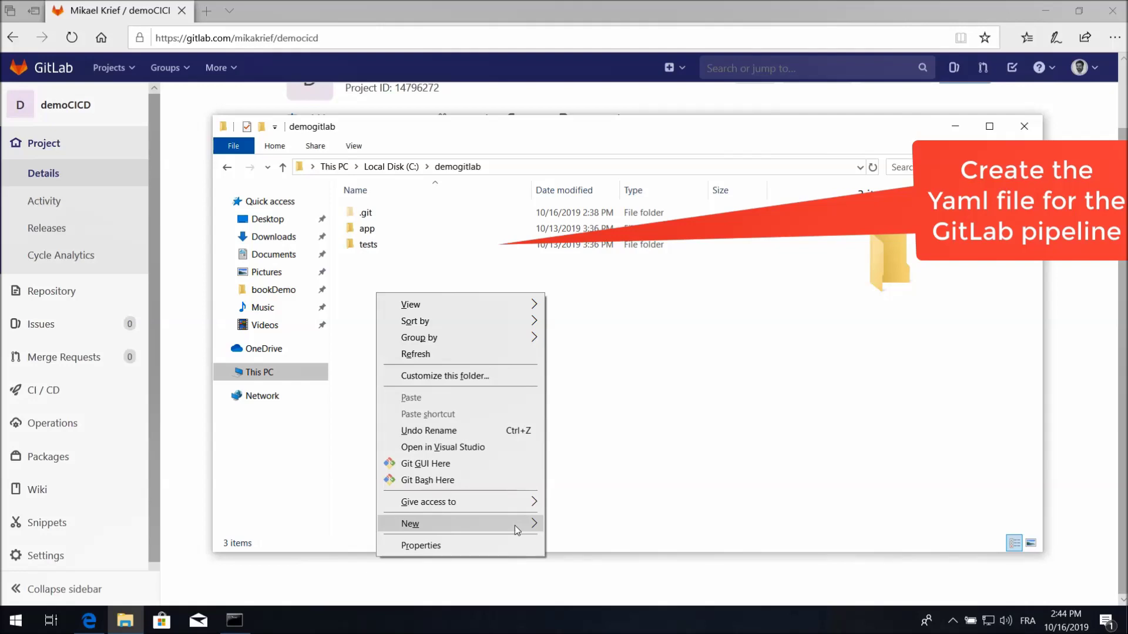
Create a new text file in demogitlab and rename it to .gitlab-ci.yml.
{"action": "mouse_move", "coordinate": [515, 529]}
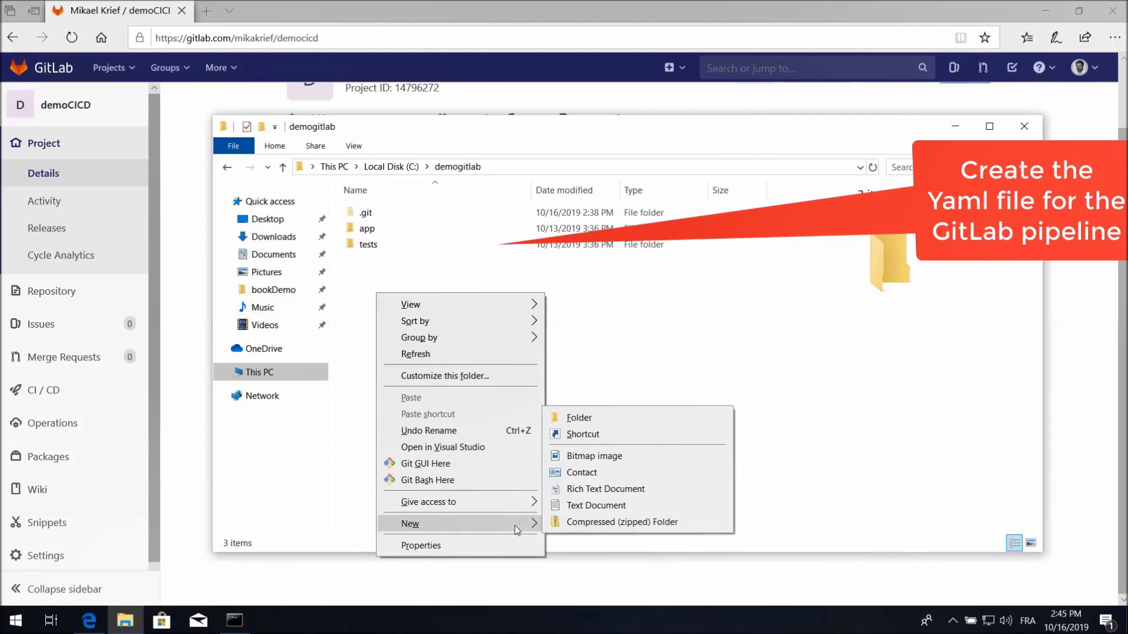
{"action": "left_click", "coordinate": [564, 504]}
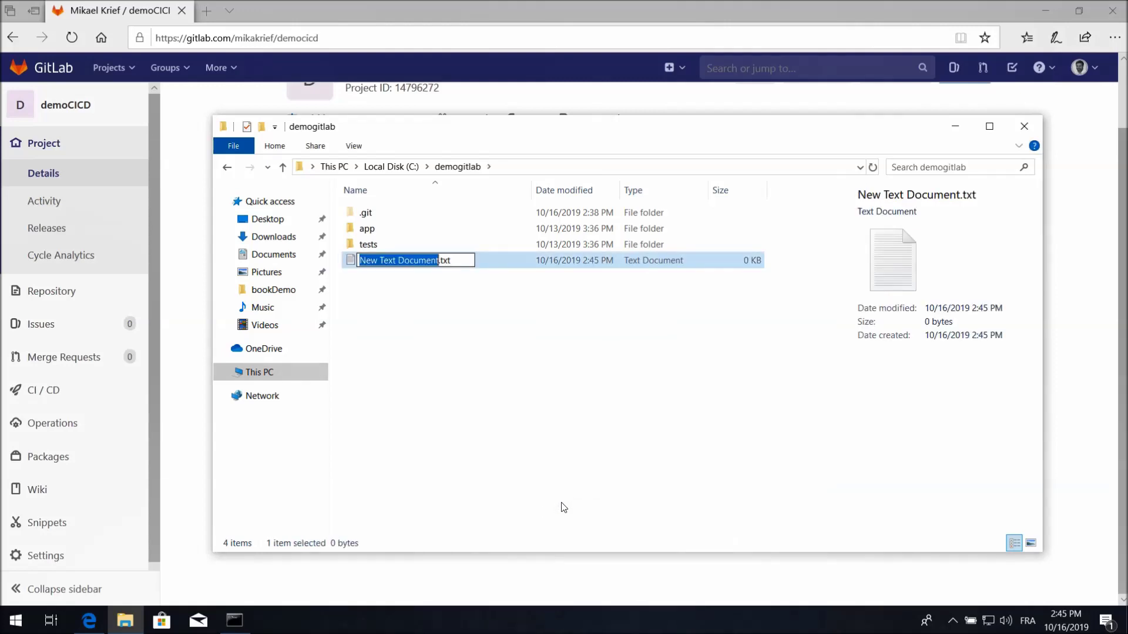
{"action": "type", "text": ".gitl"}
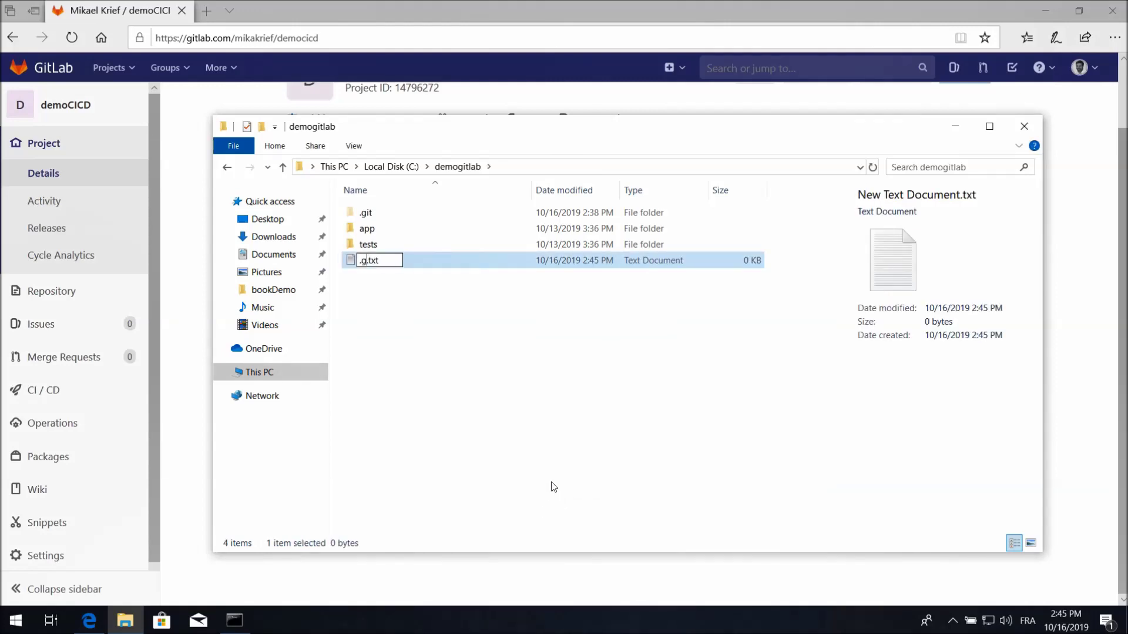
{"action": "type", "text": "b-ci"}
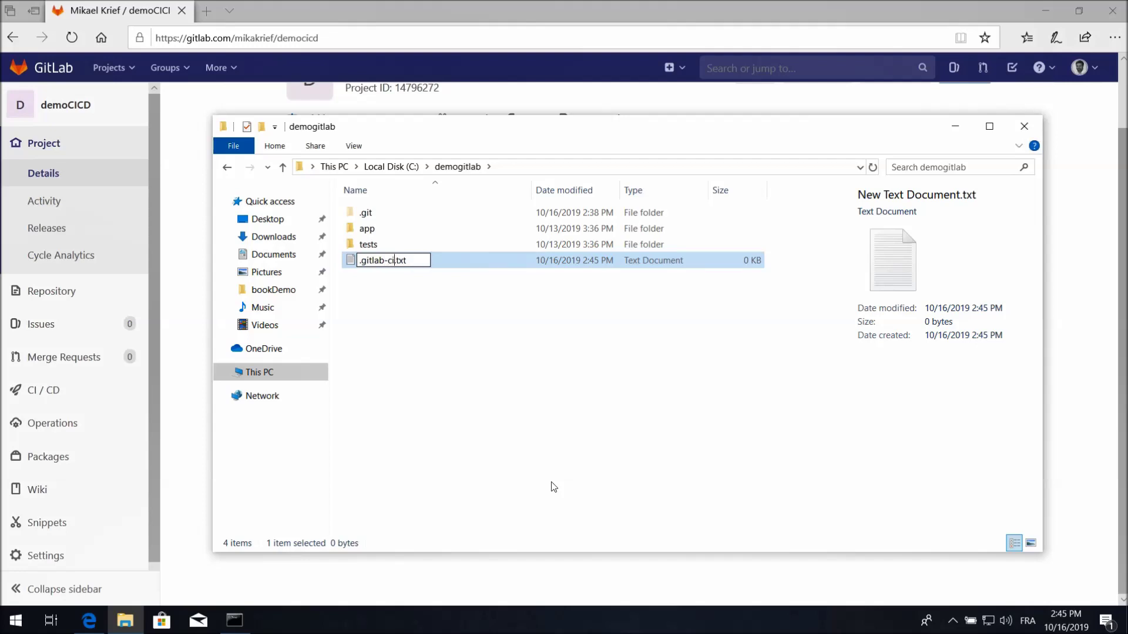
{"action": "key", "text": "shift+Right"}
{"action": "key", "text": "shift+Right"}
{"action": "type", "text": "yml"}
{"action": "key", "text": "Return"}
{"action": "key", "text": "Return"}
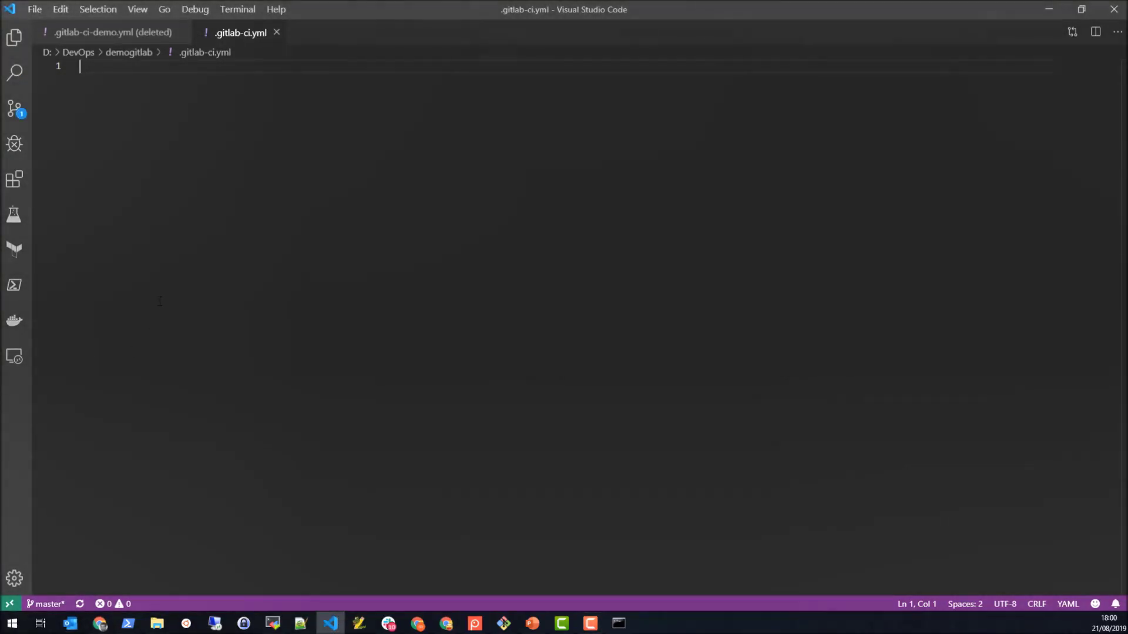
Paste the microsoft/dotnet:latest build and test pipeline with Release configuration into .gitlab-ci.yml.
{"action": "type", "text": "image: microsoft/dotnet:latest  stages:     - build     - test  variables:     BuildConfiguration: \"Release\"  build:     stage: build     script:         - \"cd app\"         - \"dotnet restore\"         - \"dotnet build --configuration $BuildConfiguration\"  test:     stage: test     script:         - \"cd tests\"         - \"dotnet test --configuration $BuildConfiguration\""}
{"action": "left_click_drag", "start_coordinate": [252, 72], "coordinate": [134, 68]}
{"action": "left_click", "coordinate": [123, 107]}
{"action": "double_click", "coordinate": [125, 121]}
{"action": "double_click", "coordinate": [235, 161]}
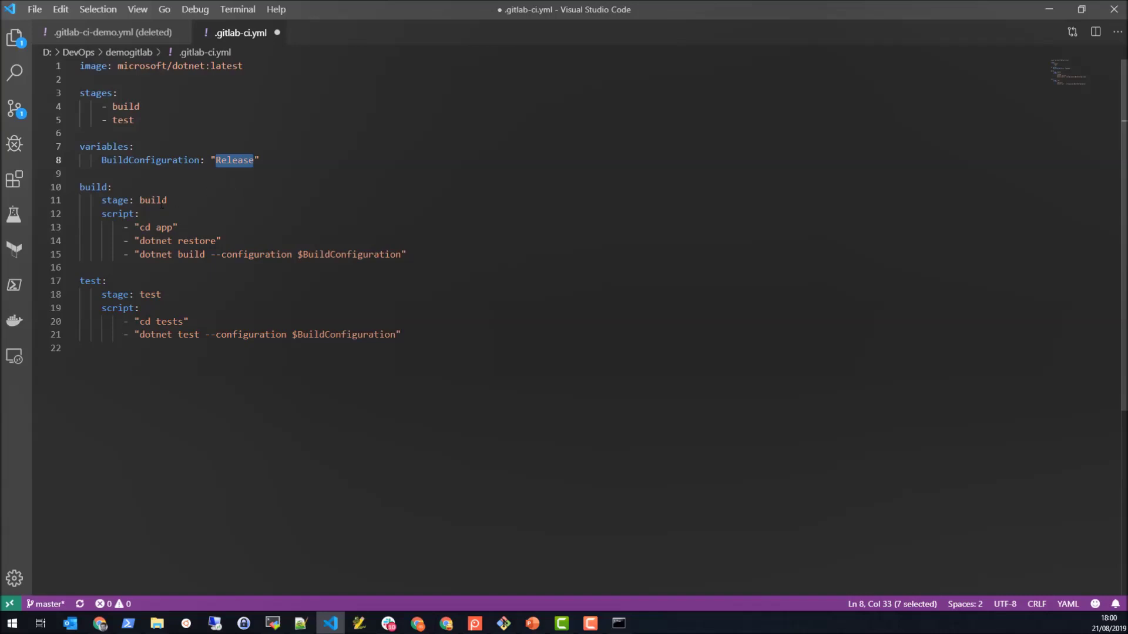
{"action": "left_click", "coordinate": [161, 203]}
{"action": "left_click", "coordinate": [169, 241]}
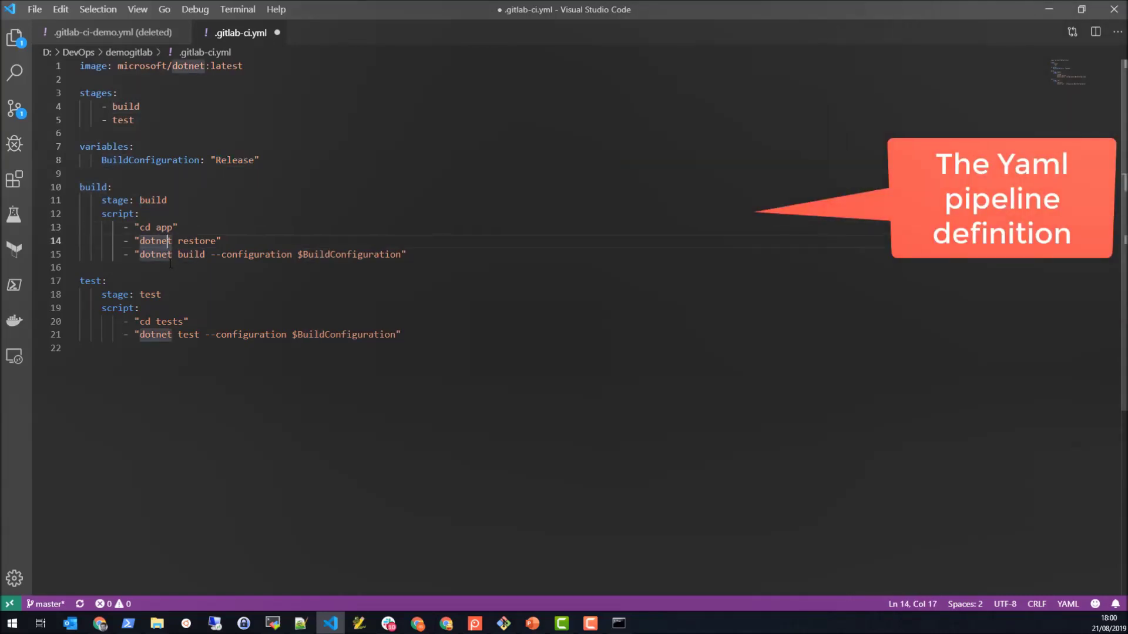
{"action": "left_click", "coordinate": [152, 295]}
{"action": "left_click", "coordinate": [159, 322]}
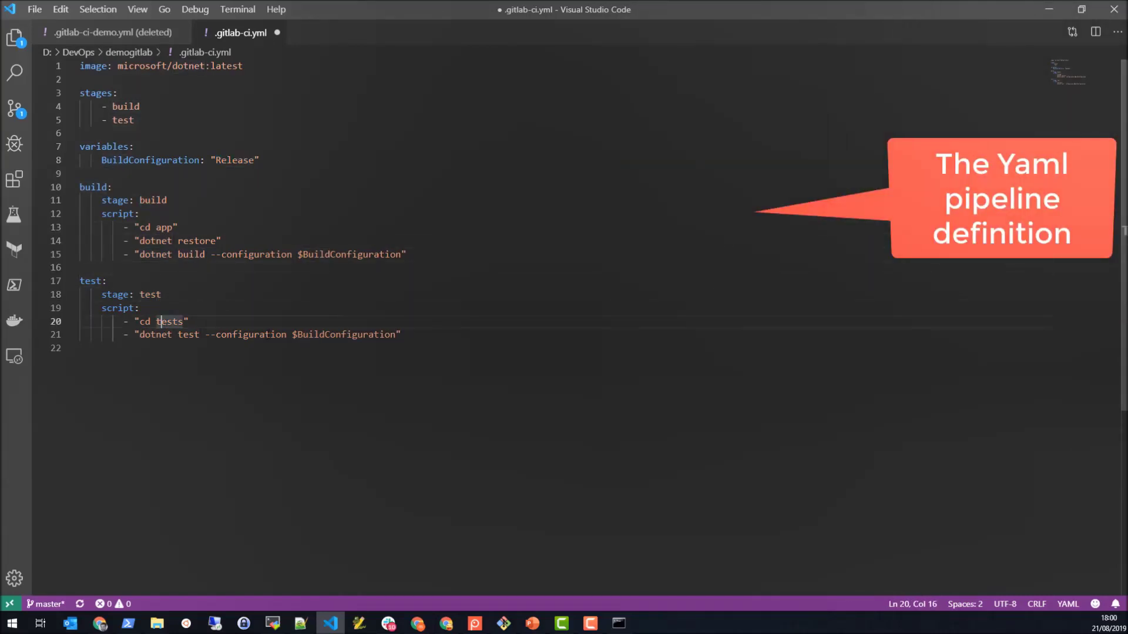
{"action": "left_click", "coordinate": [266, 335]}
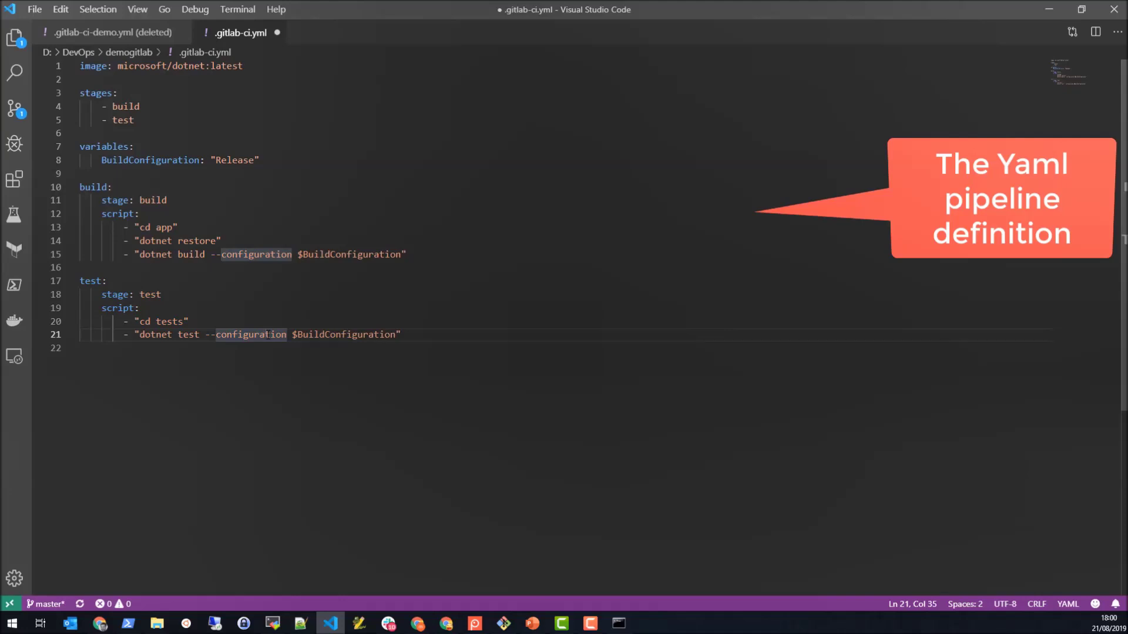
Save .gitlab-ci.yml and open a command prompt in demogitlab.
{"action": "key", "text": "ctrl+s"}
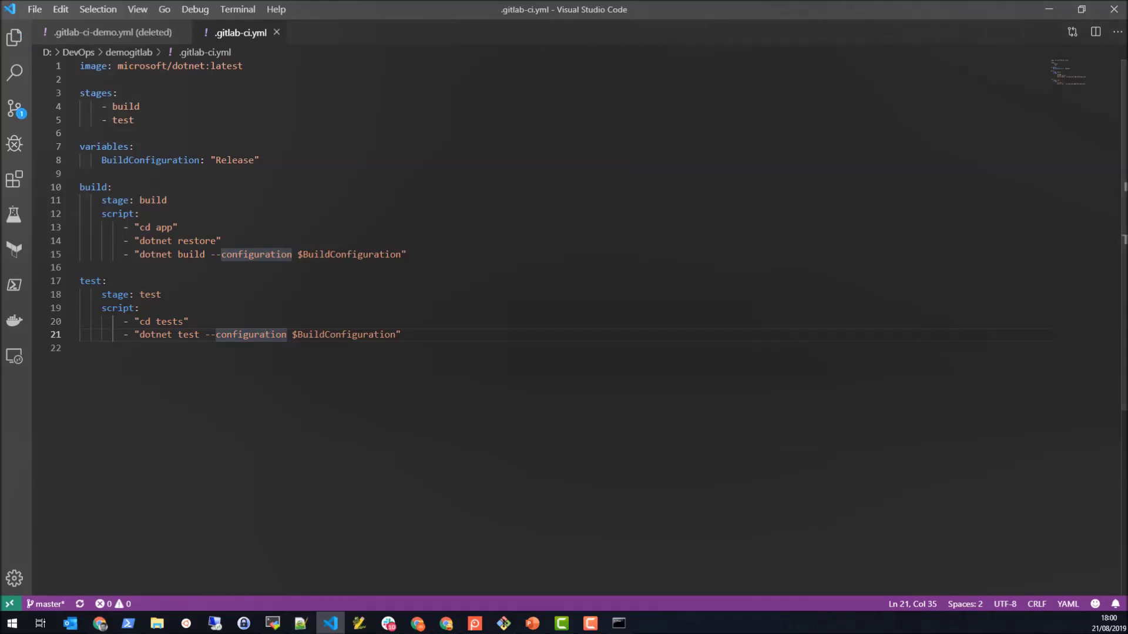
{"action": "key", "text": "ctrl+shift+c"}
{"action": "left_click", "coordinate": [331, 381]}
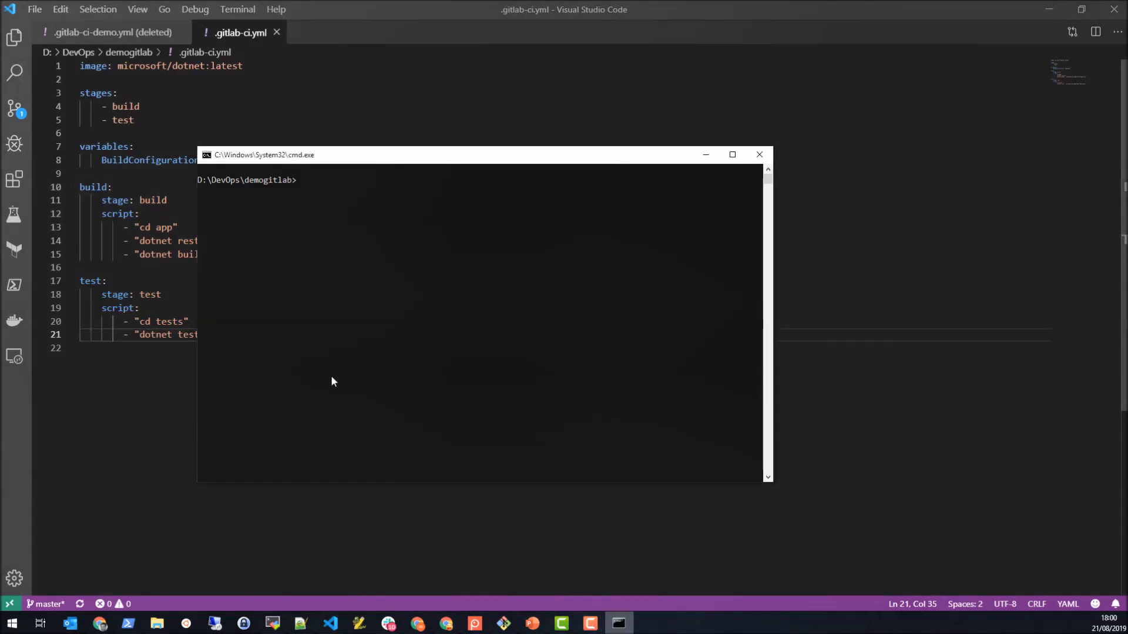
Stage and commit the file with the message 'Add gitlab ci file'.
{"action": "type", "text": "git add ."}
{"action": "key", "text": "Return"}
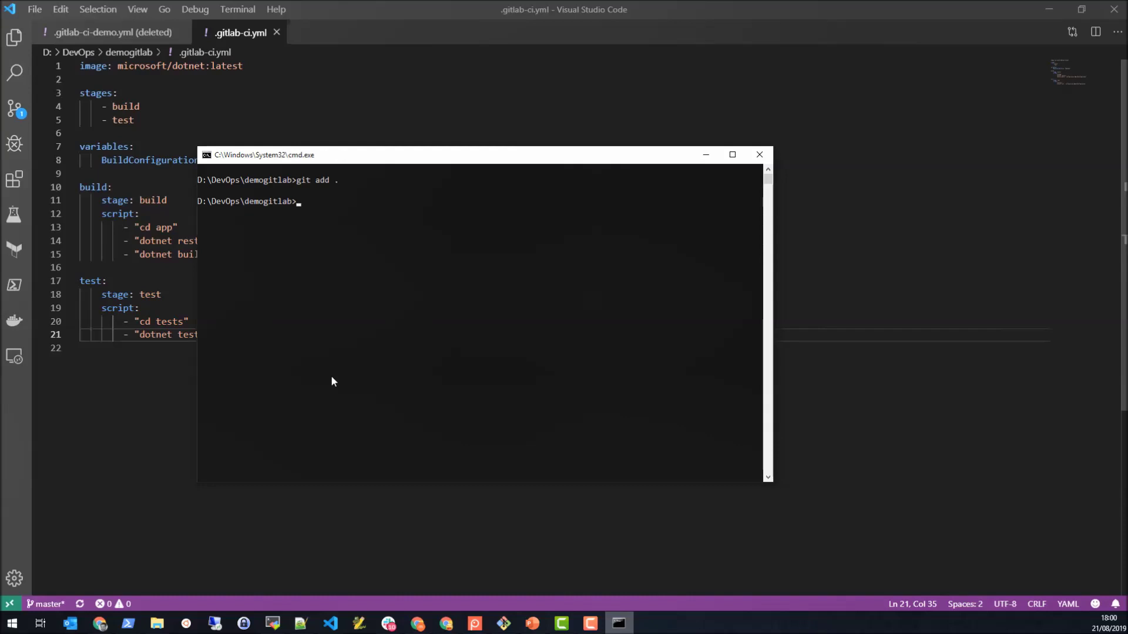
{"action": "type", "text": "git commit -m \"Add gitlab ci file"}
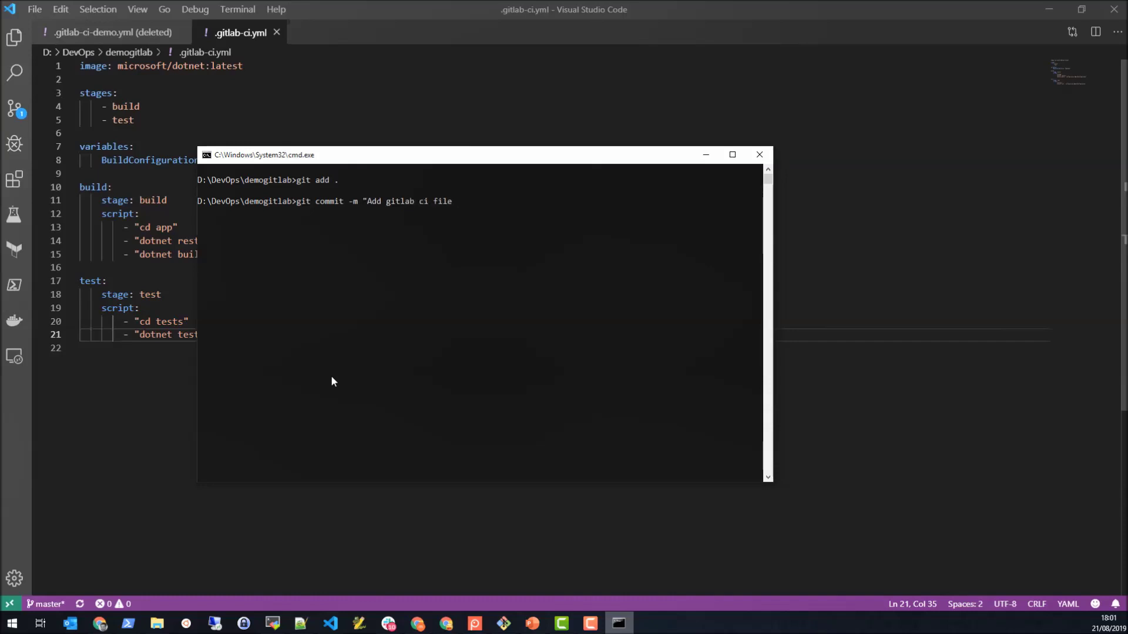
{"action": "key", "text": "Return"}
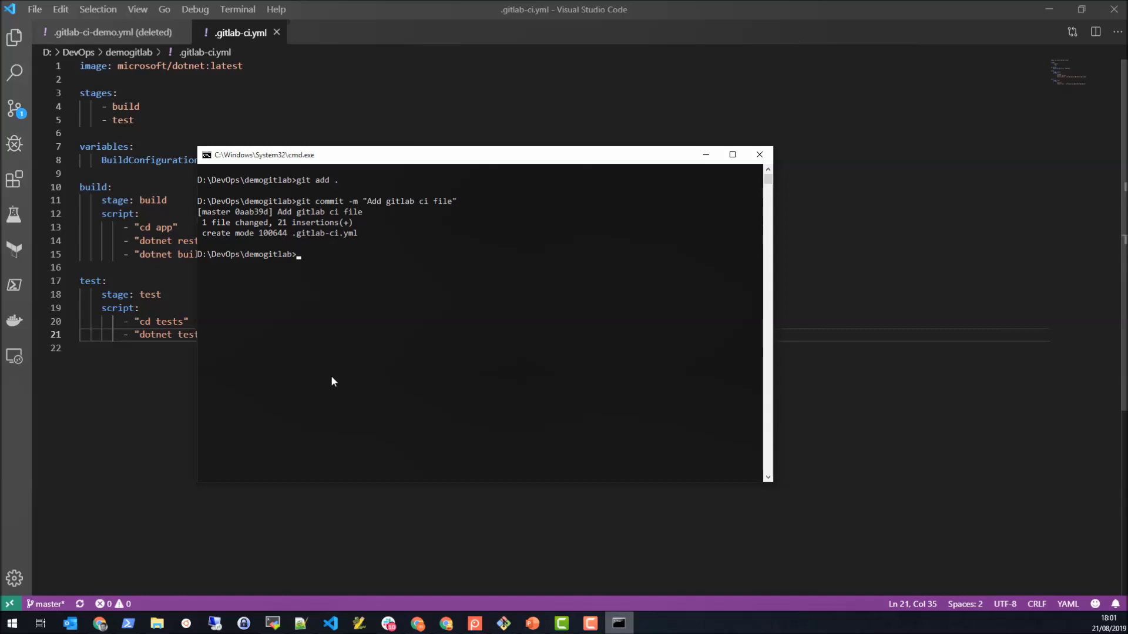
Push to origin master and refresh GitLab's repository file list.
{"action": "type", "text": "git push origin master"}
{"action": "key", "text": "Return"}
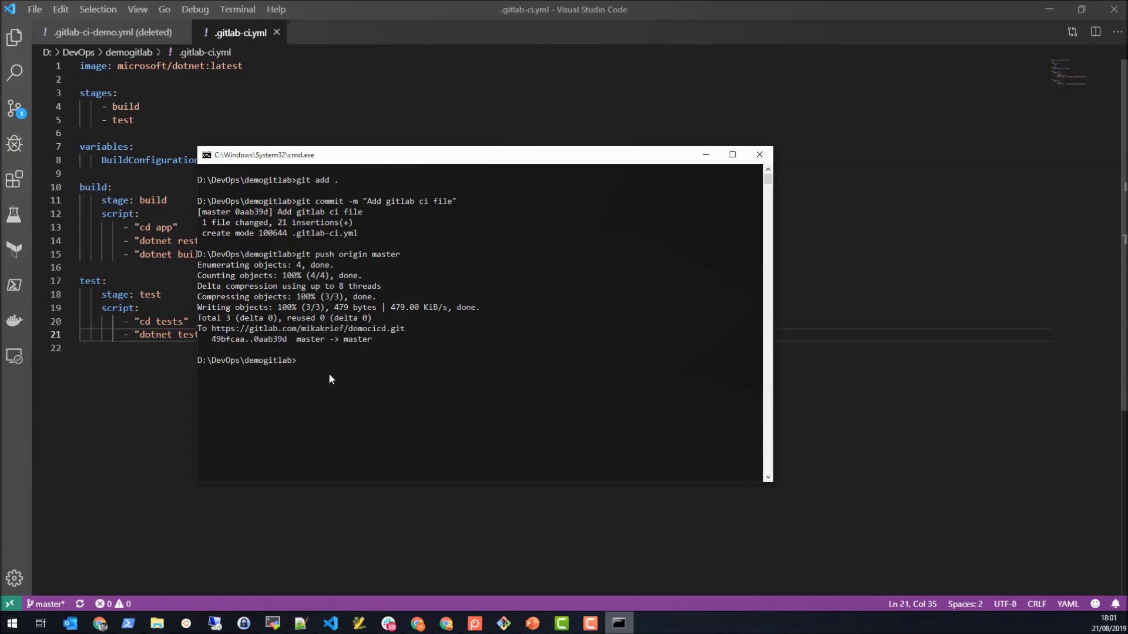
{"action": "left_click", "coordinate": [100, 623]}
{"action": "key", "text": "F5"}
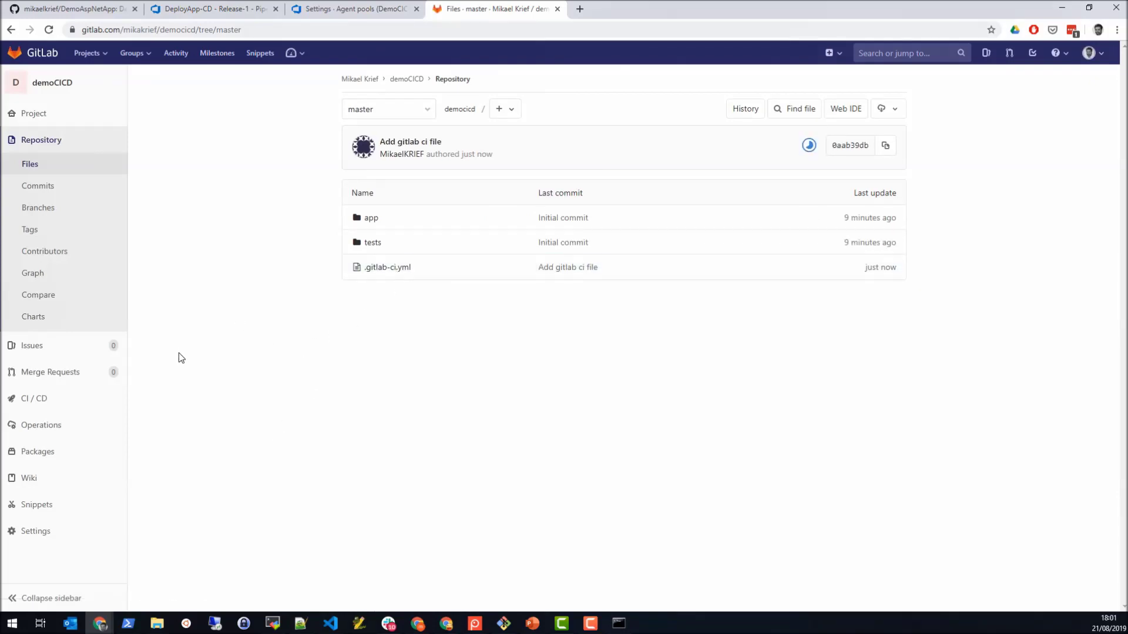
Open the 'Add gitlab ci file' pipeline's build job log and confirm it ends with Build succeeded.
{"action": "mouse_move", "coordinate": [81, 403]}
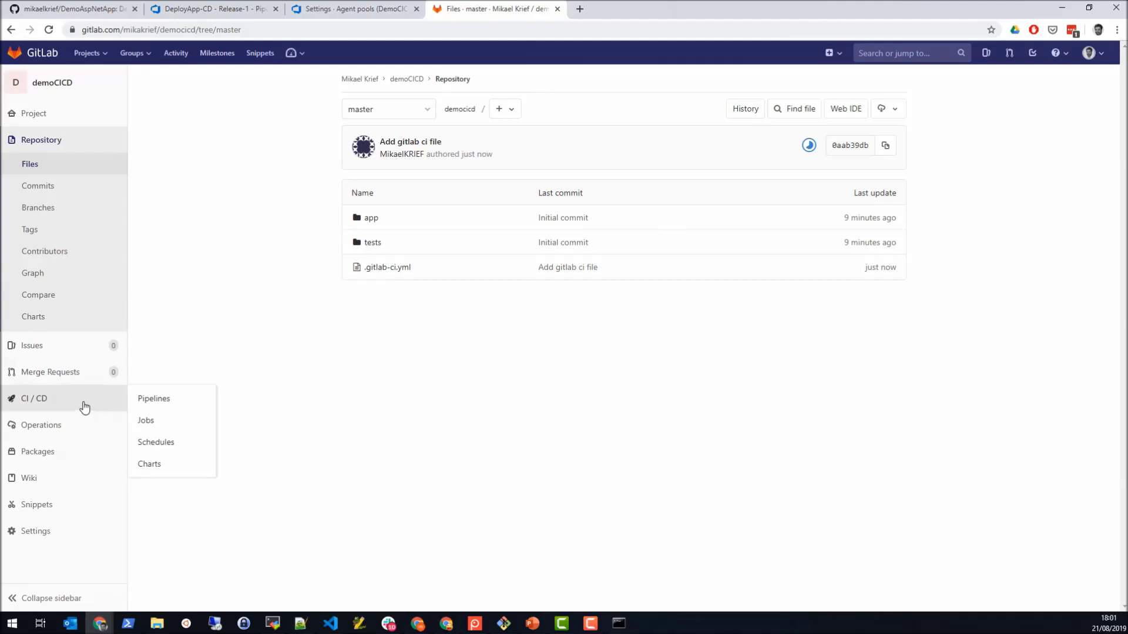
{"action": "left_click", "coordinate": [153, 399]}
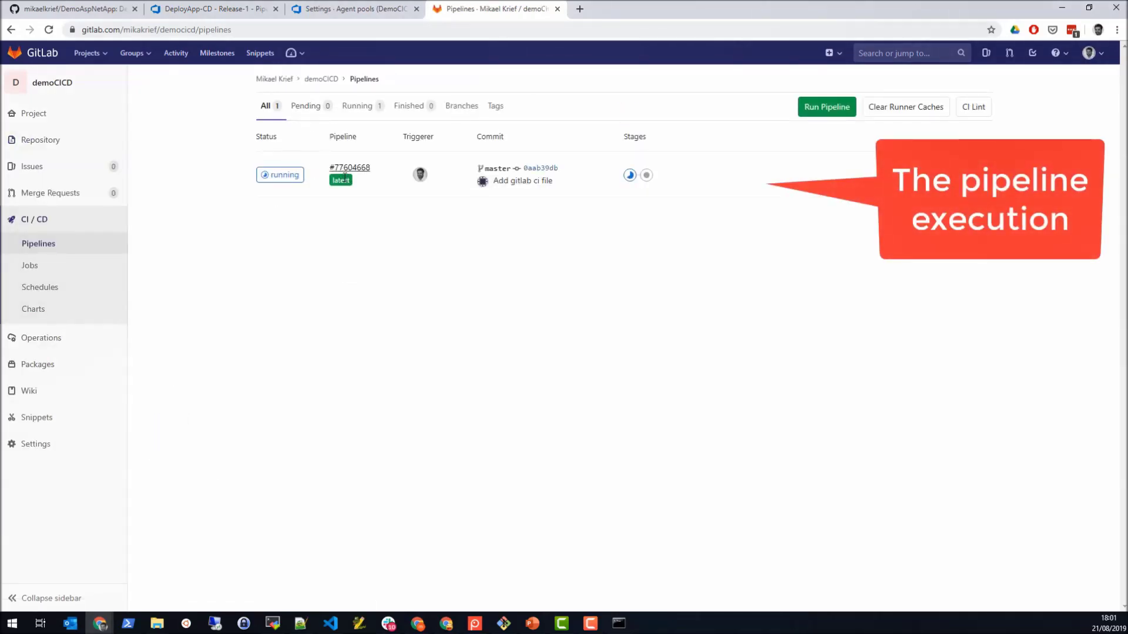
{"action": "left_click", "coordinate": [284, 176]}
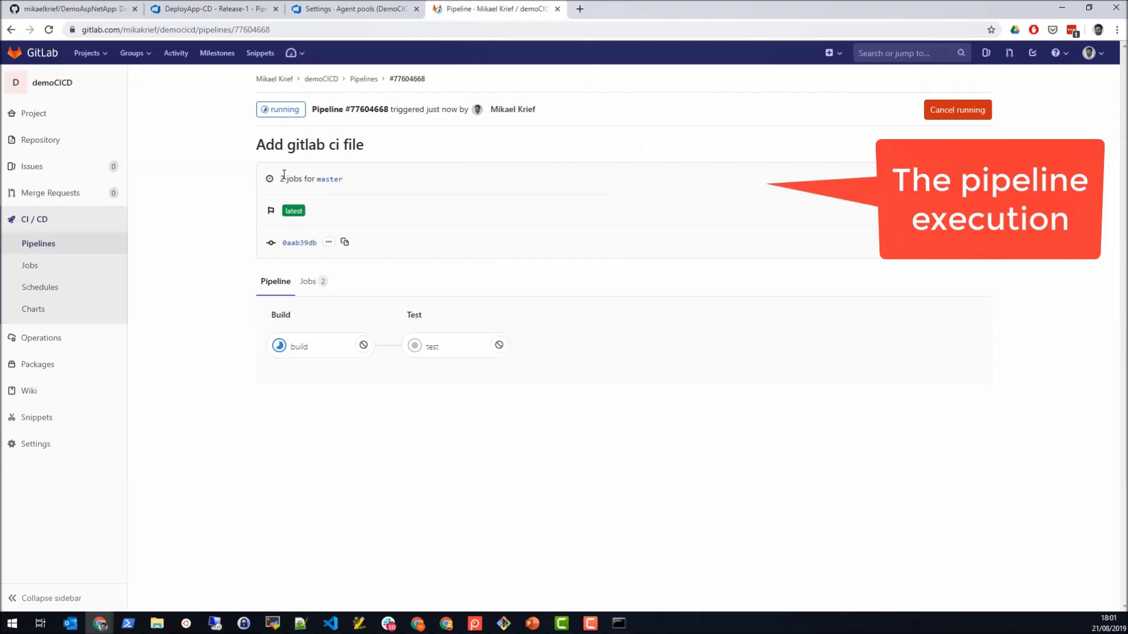
{"action": "left_click", "coordinate": [301, 349]}
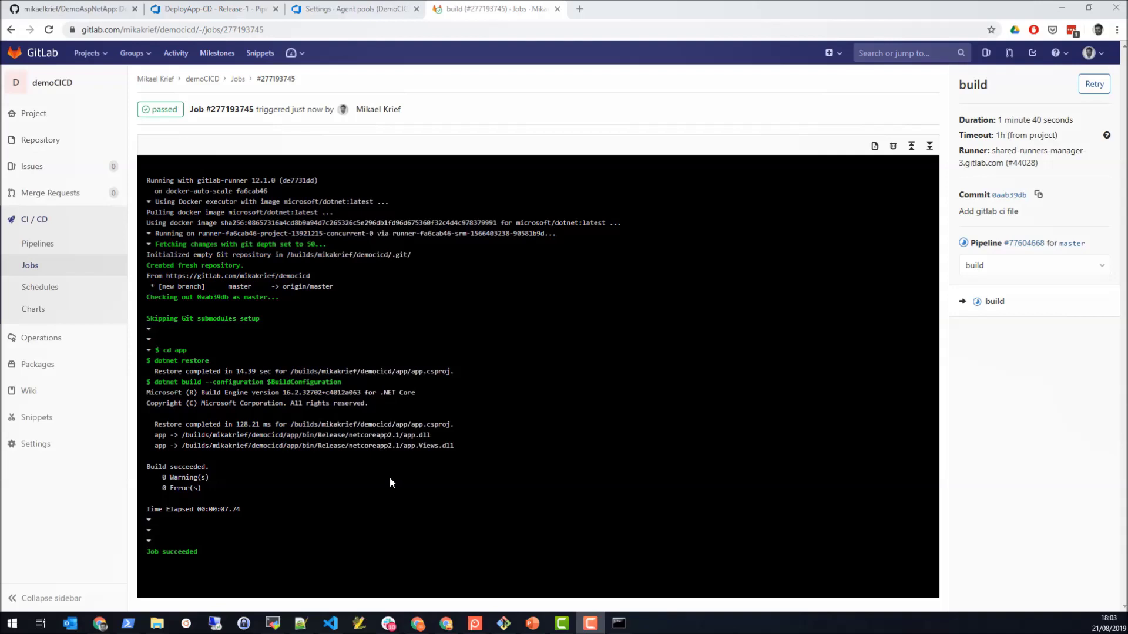
Return from the jobs list to the demoCICD project's pipelines list.
{"action": "left_click", "coordinate": [242, 86]}
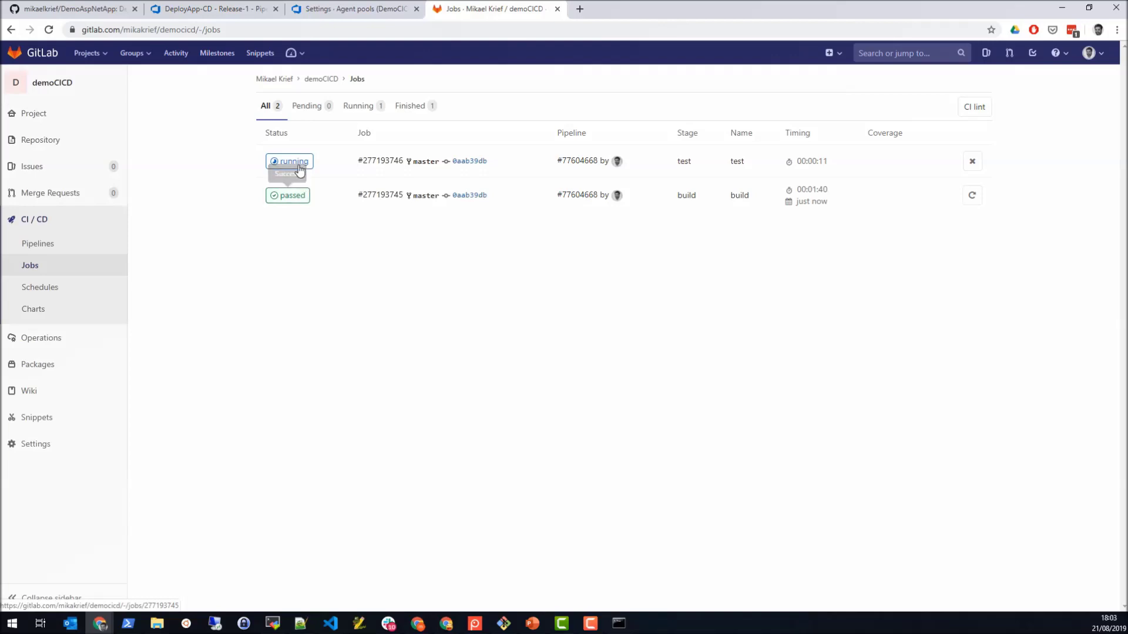
{"action": "left_click", "coordinate": [325, 82]}
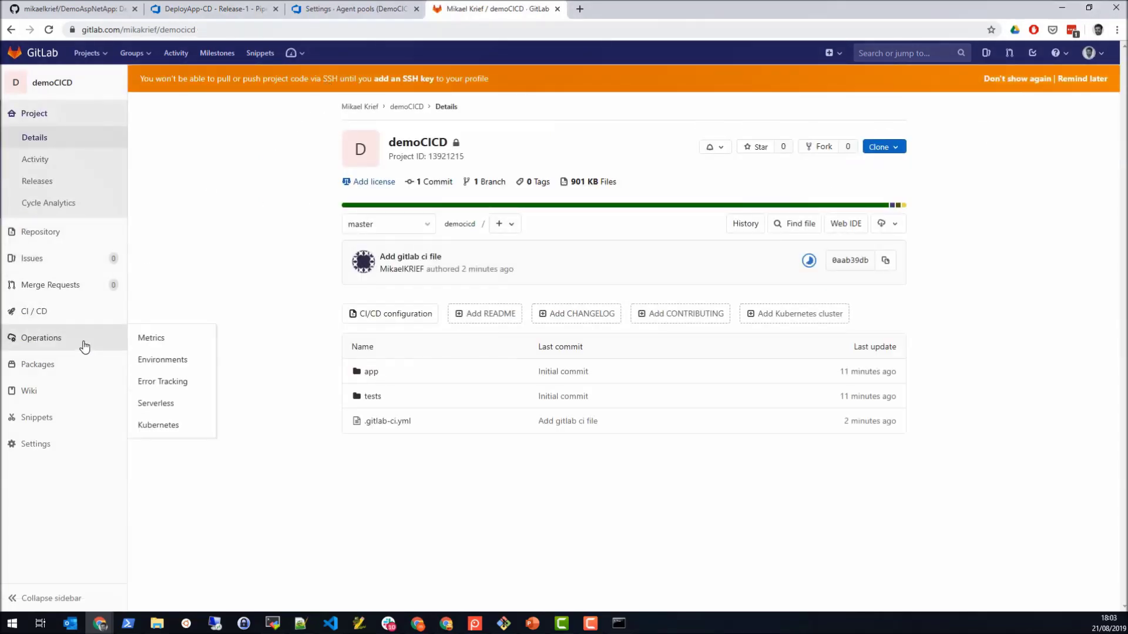
{"action": "mouse_move", "coordinate": [86, 333]}
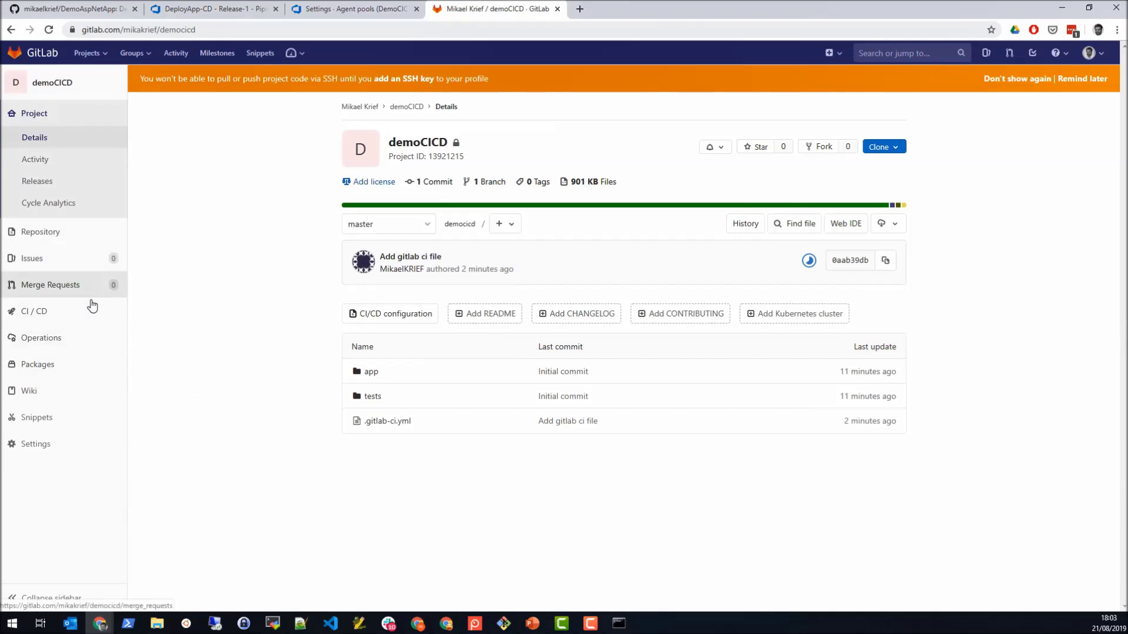
{"action": "left_click", "coordinate": [147, 317]}
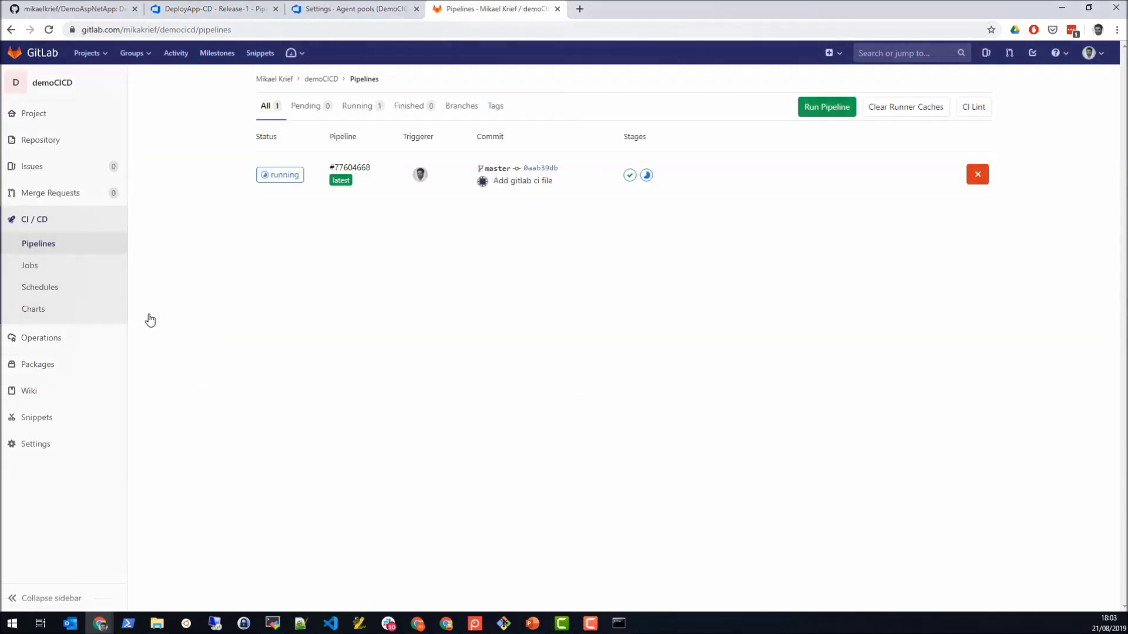
Confirm test job #277193746 passed and pipeline #77604668 shows passed in 00:03:07.
{"action": "left_click", "coordinate": [280, 180]}
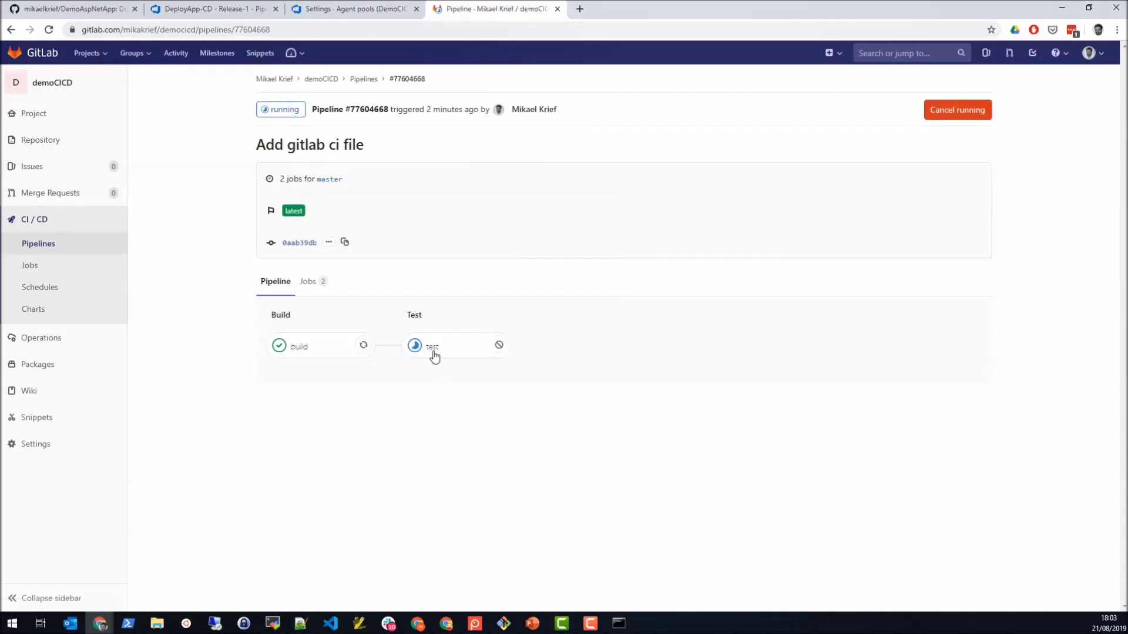
{"action": "left_click", "coordinate": [425, 351]}
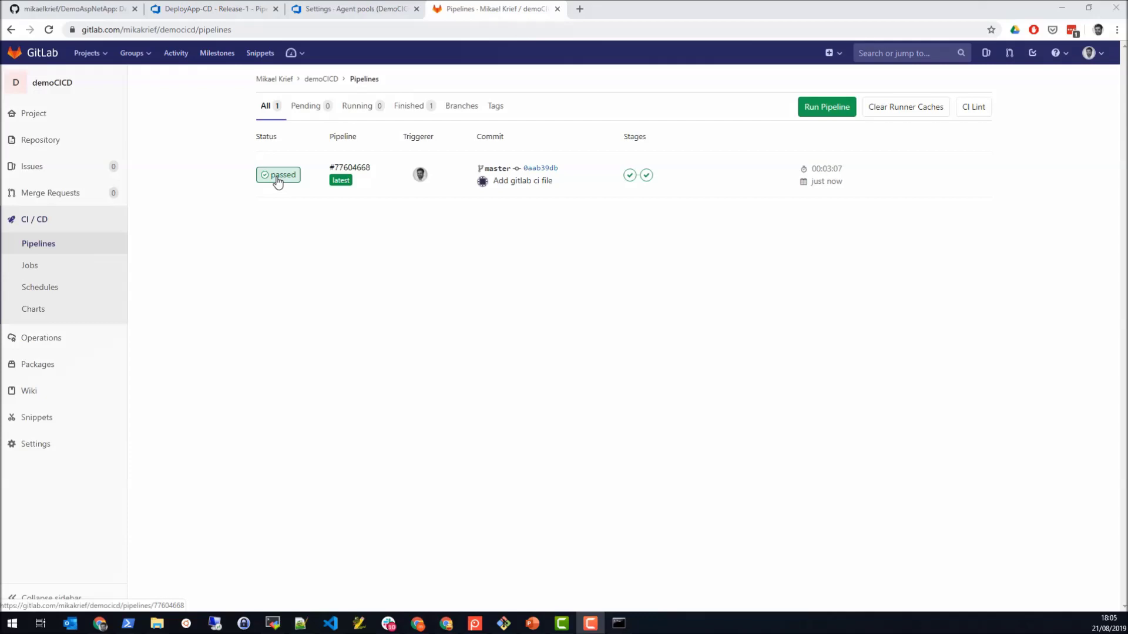
{"action": "left_click", "coordinate": [278, 175]}
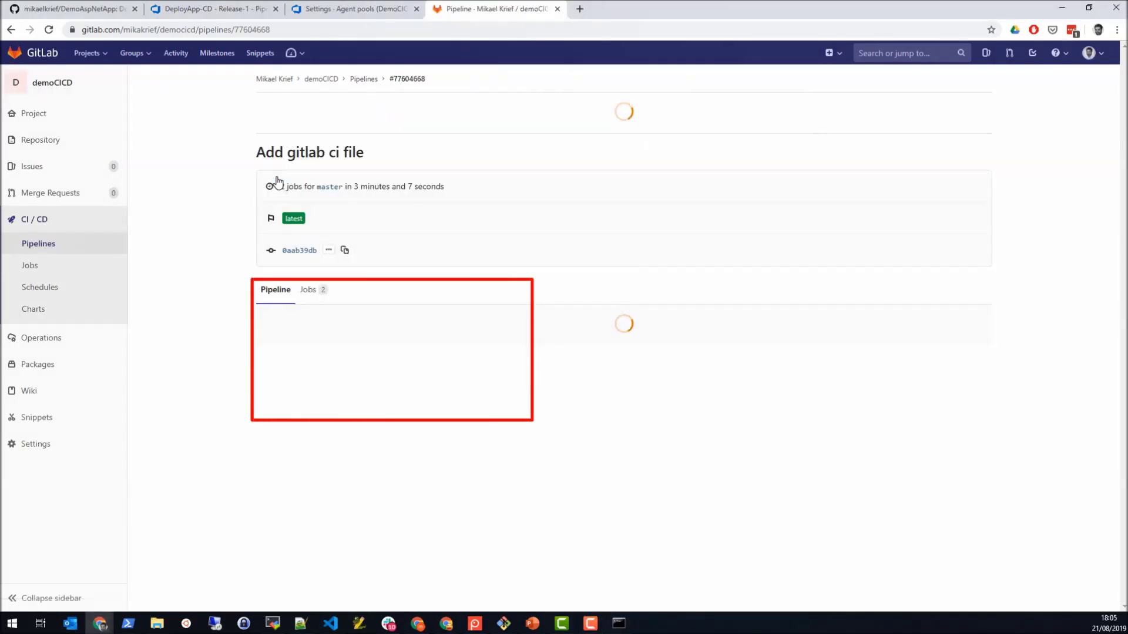